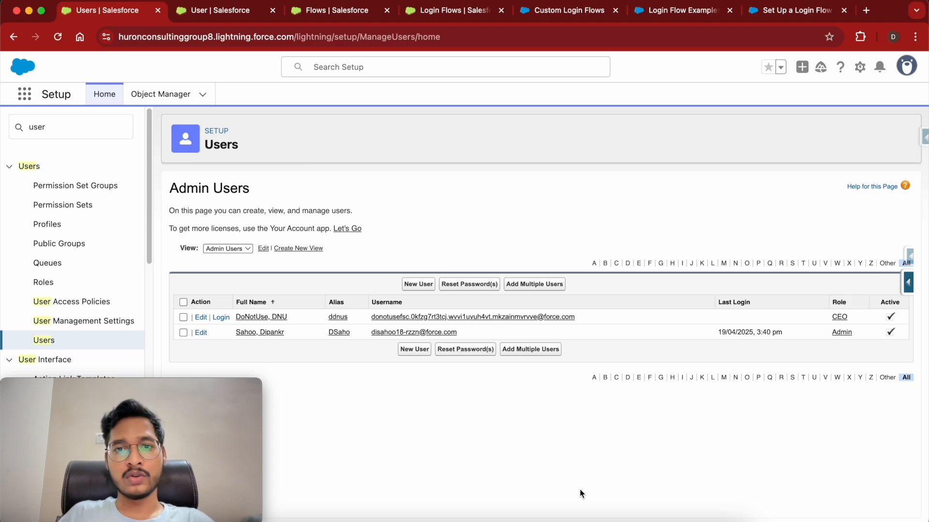
Read the Custom Login Flows and Login Flow Examples help articles.
click(566, 14)
scroll(461, 355, down, 3)
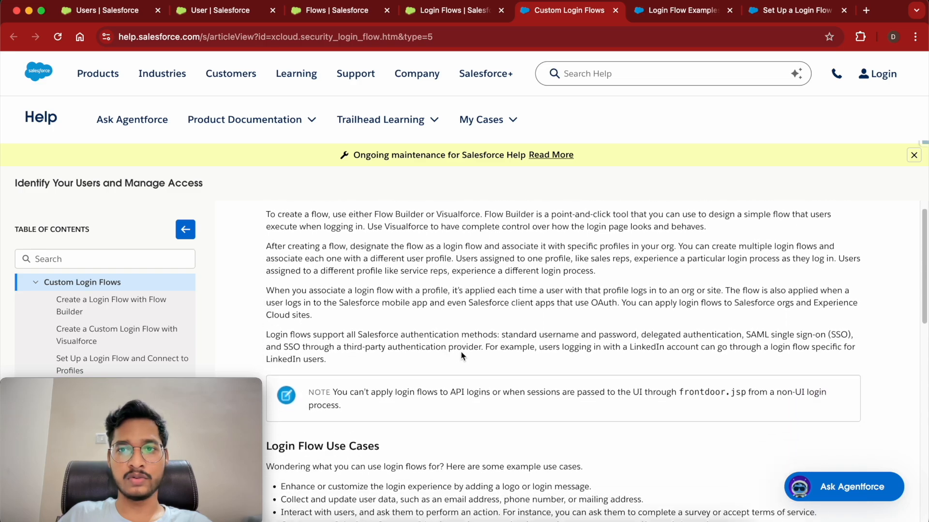
click(677, 14)
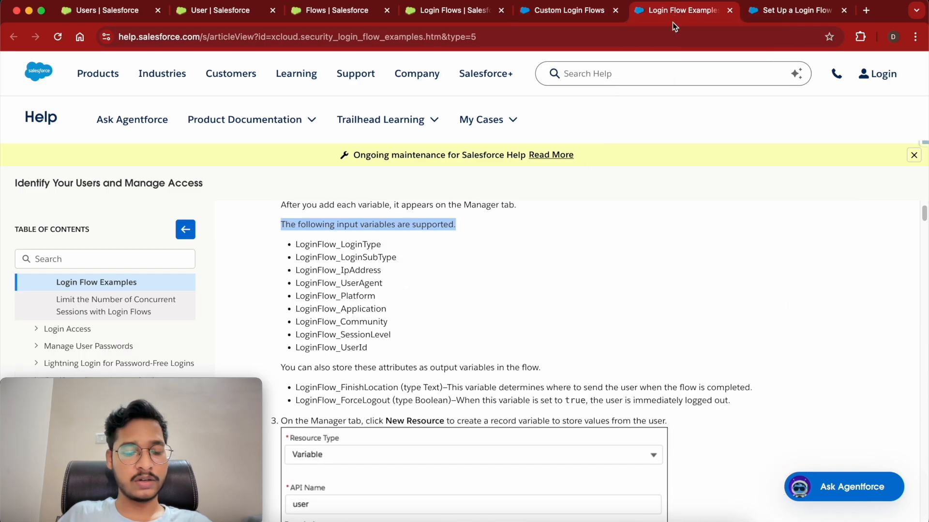
click(469, 285)
scroll(469, 285, up, 4)
scroll(469, 286, down, 3)
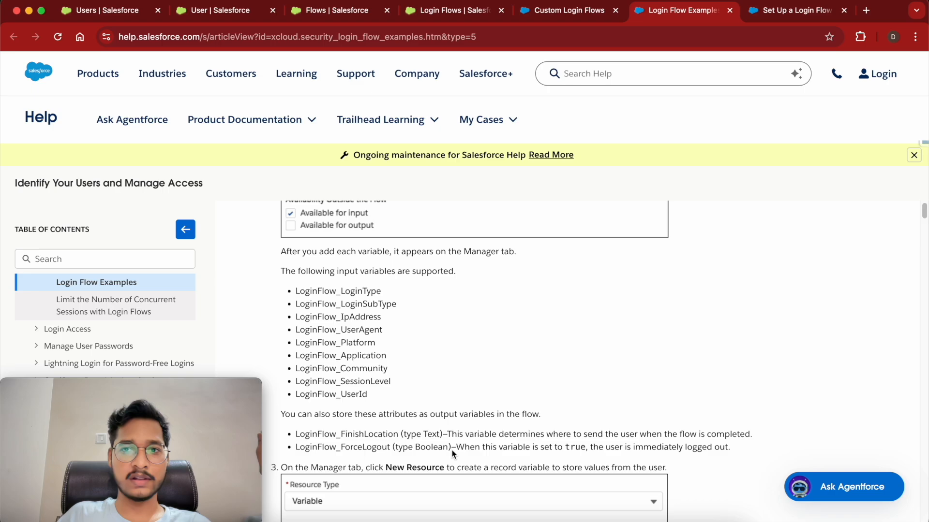
Read the Set Up a Login Flow article, then return to the User object's fields list.
click(782, 16)
scroll(462, 326, up, 5)
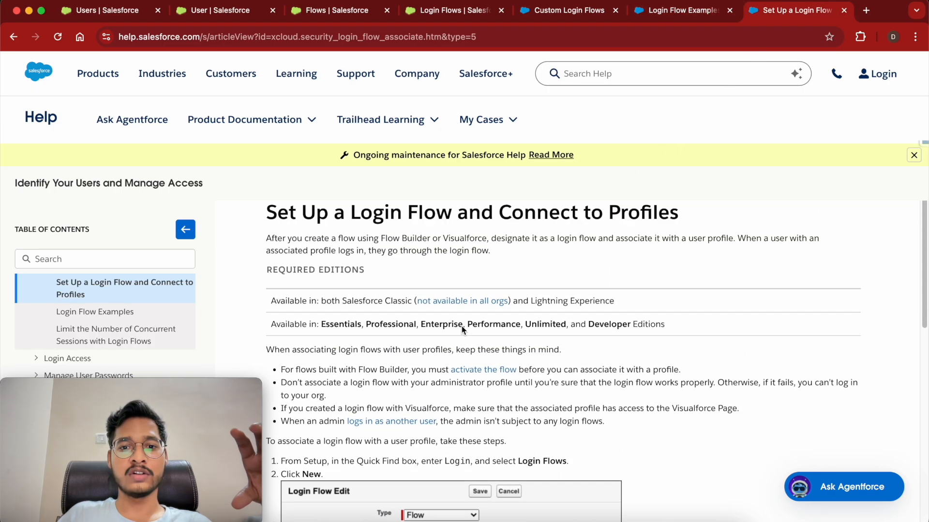
scroll(462, 329, up, 1)
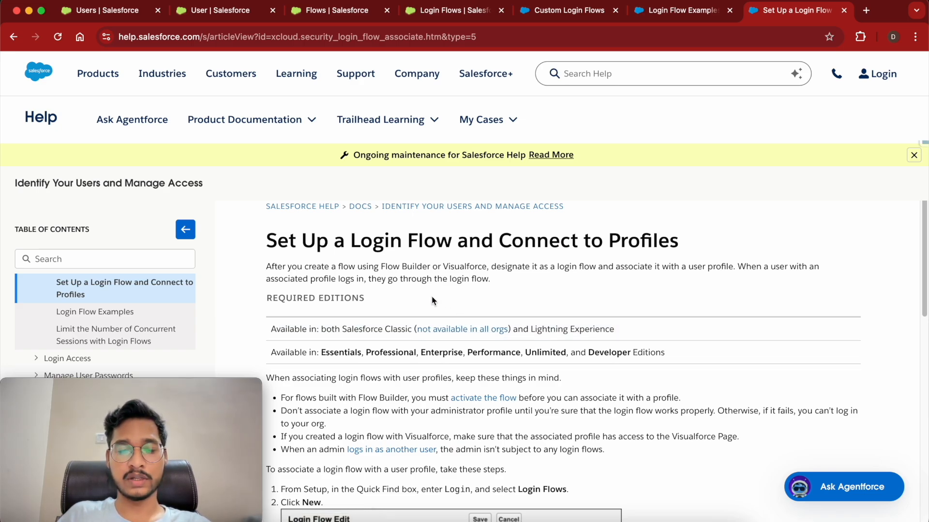
click(214, 11)
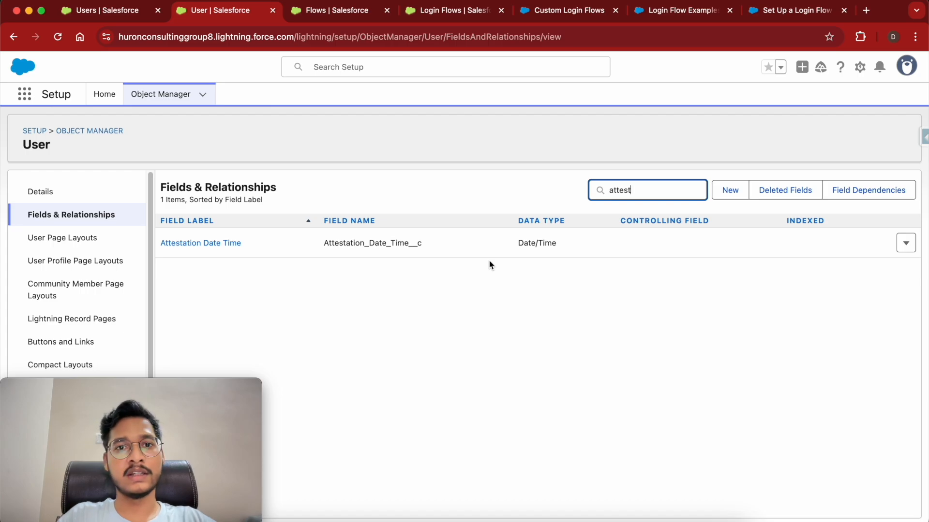
From the Login Flows page, go to the Flows list and start a New Flow.
click(439, 14)
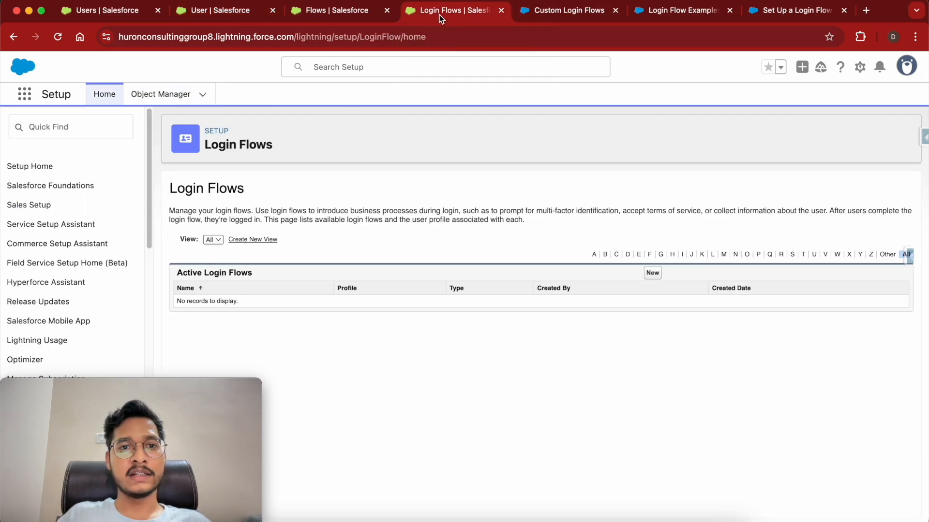
click(337, 14)
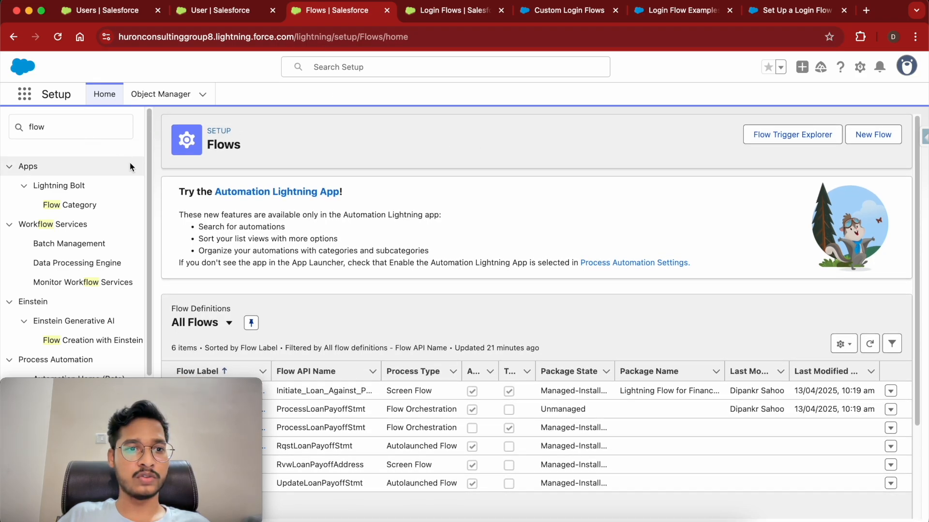
scroll(56, 244, down, 5)
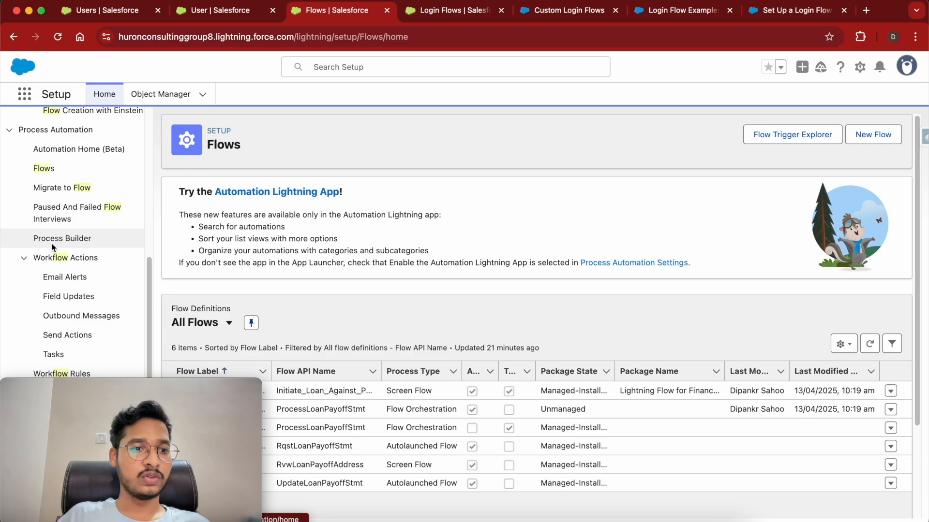
click(875, 137)
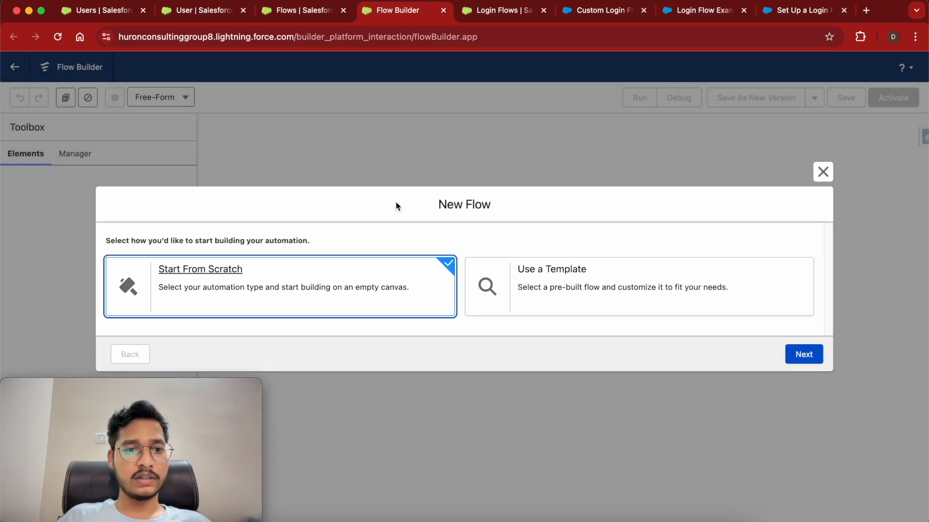
Create a screen flow from scratch and add a Screen element after Start.
click(804, 355)
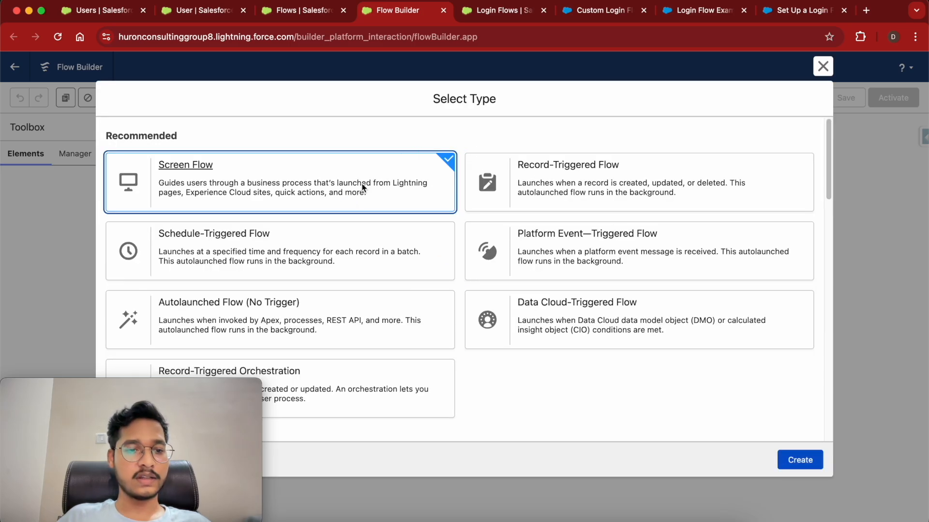
click(797, 459)
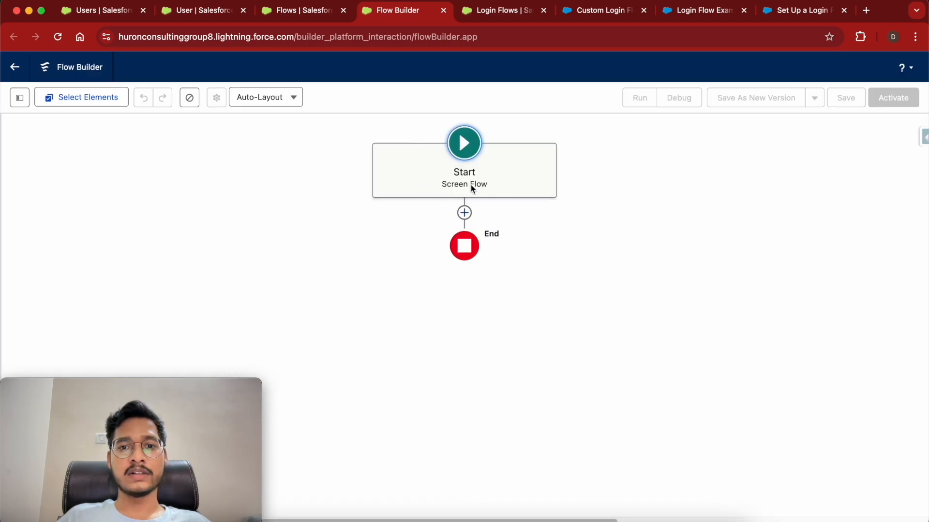
click(463, 211)
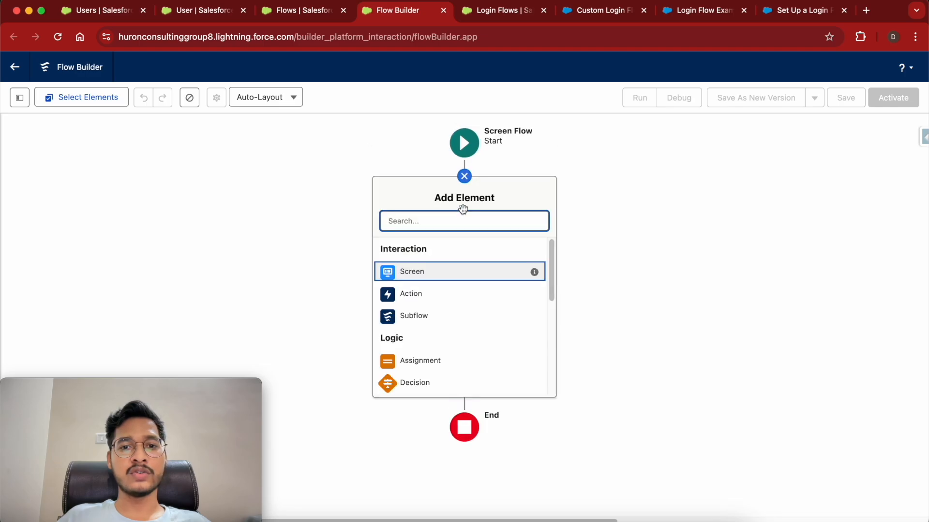
click(431, 272)
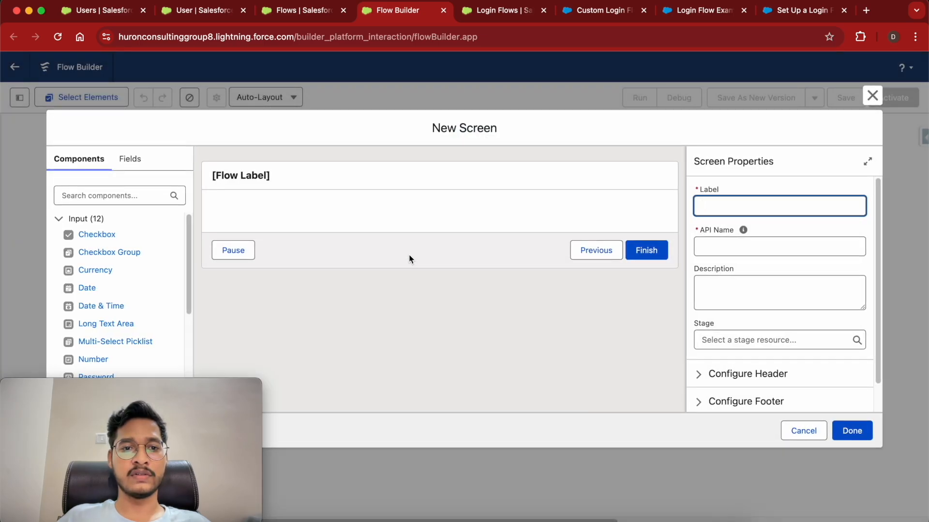
Add a checkbox labelled 'Accept Terms & Conditions?' with API name Accept_Terms_Conditions.
drag(96, 236, 274, 217)
text(Acce)
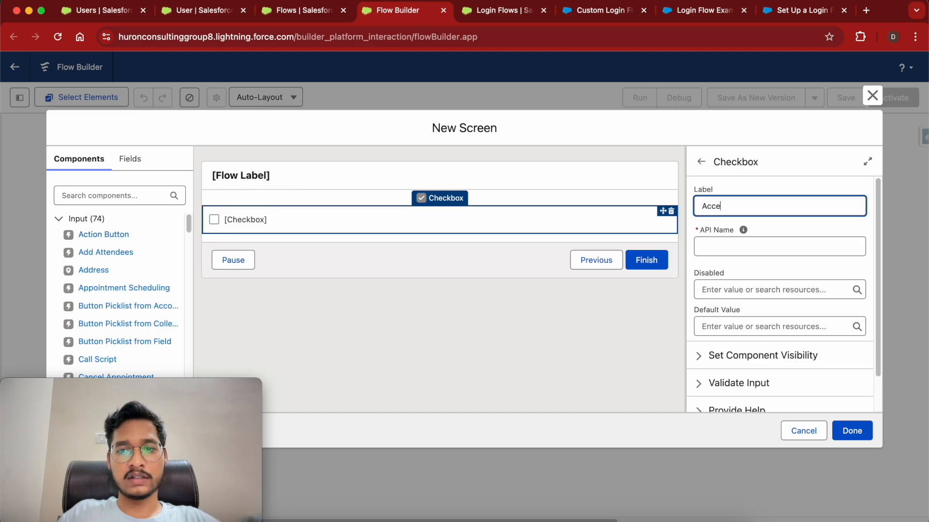
text(pt Terms & Consition)
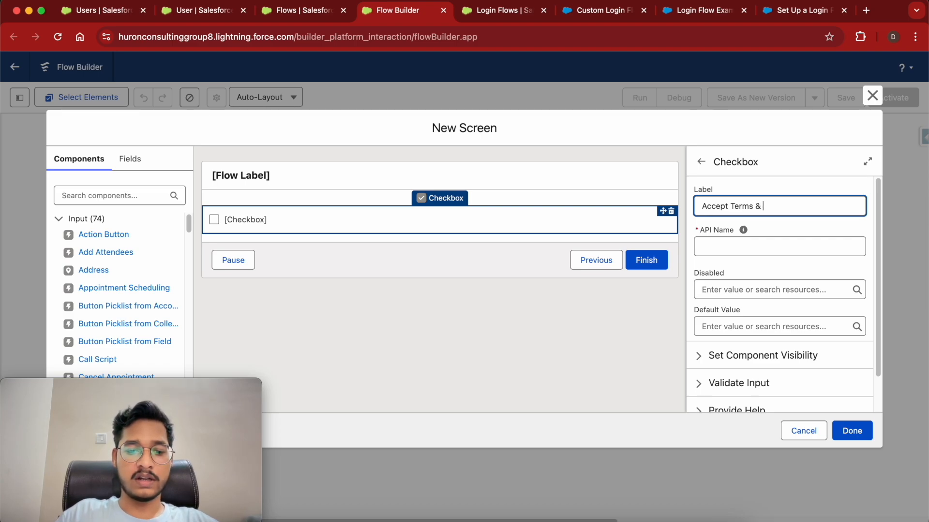
key(BackSpace)
key(BackSpace)
key(BackSpace)
key(BackSpace)
key(BackSpace)
key(BackSpace)
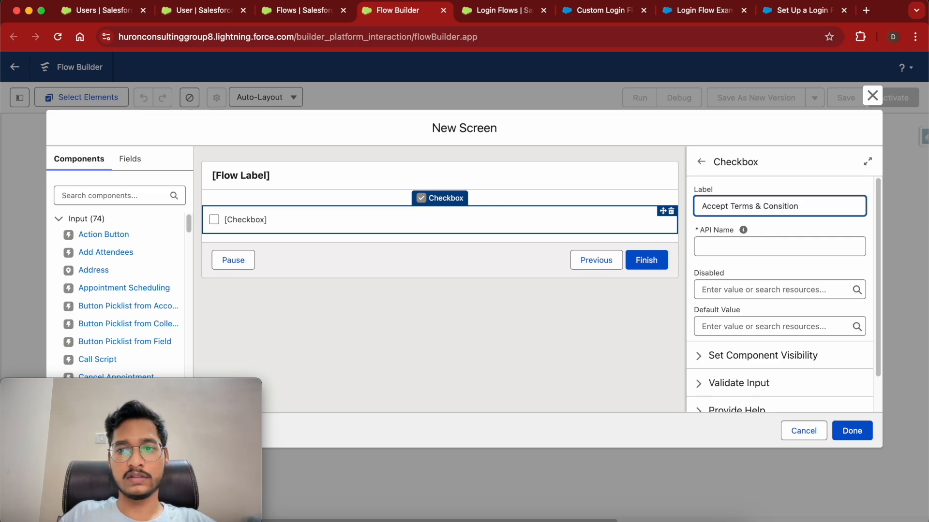
text(dit)
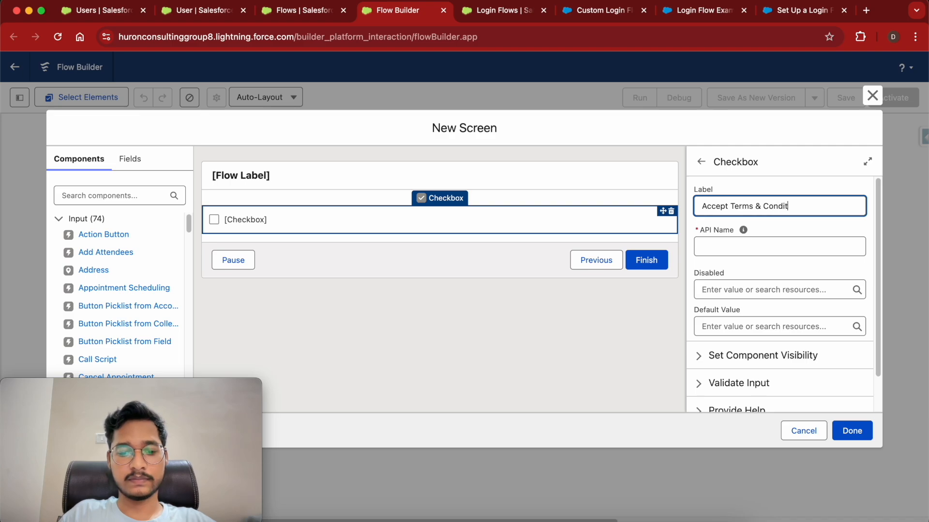
text(ions?)
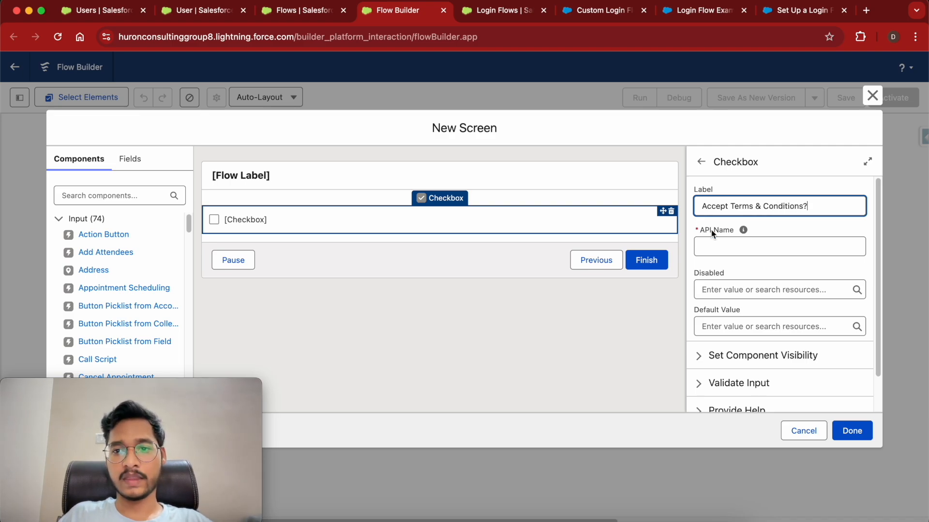
click(714, 248)
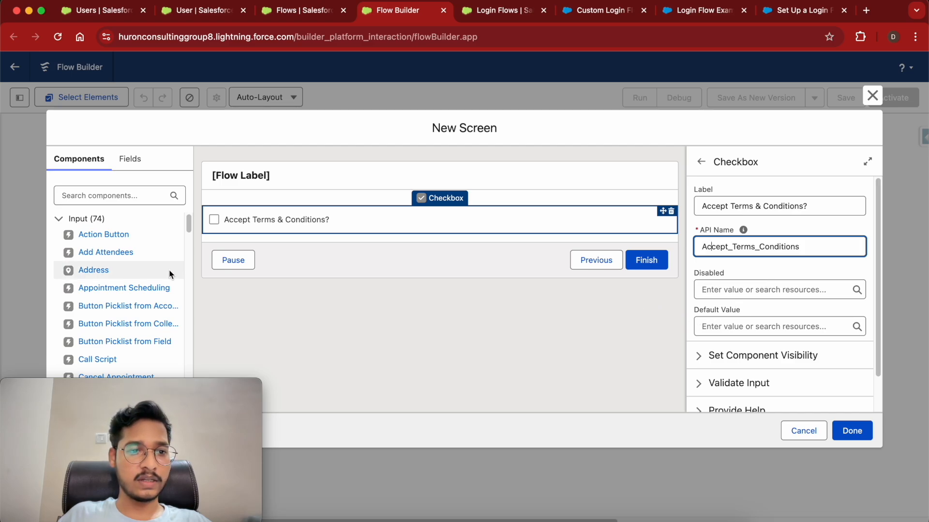
scroll(92, 291, down, 15)
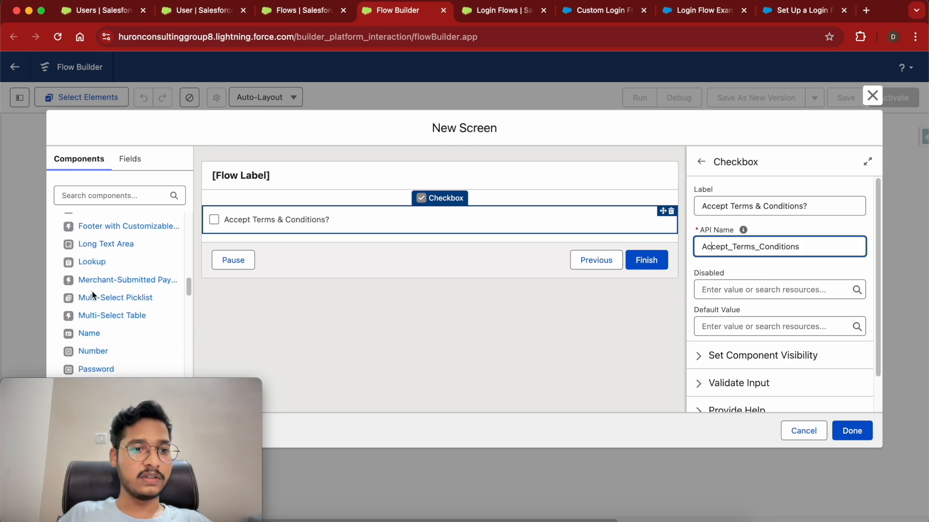
Add a Display Text component with API name Display_Text_T_C.
drag(102, 344, 277, 211)
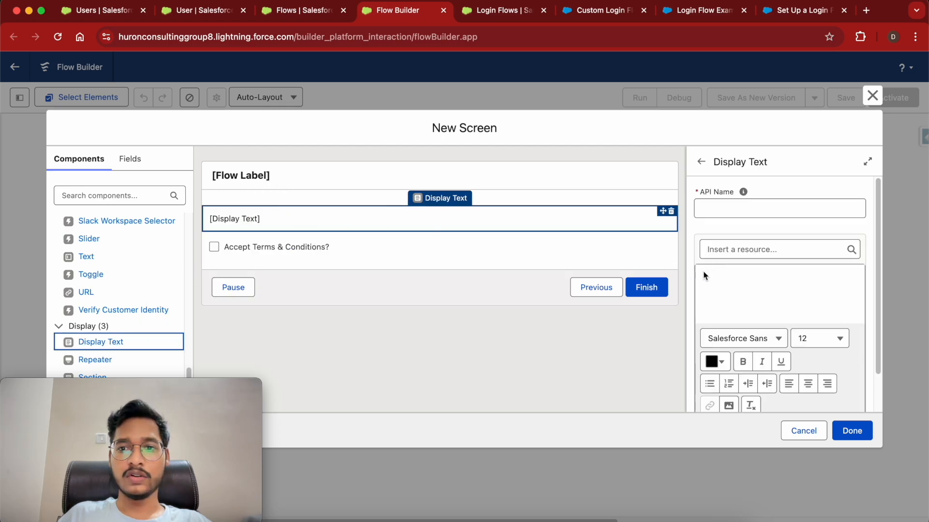
click(719, 212)
text(D)
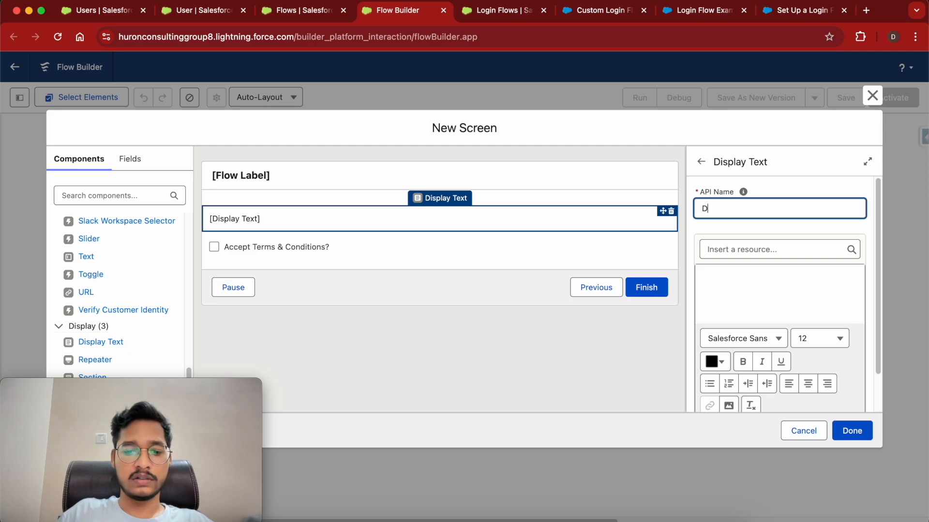
text(isplat_text)
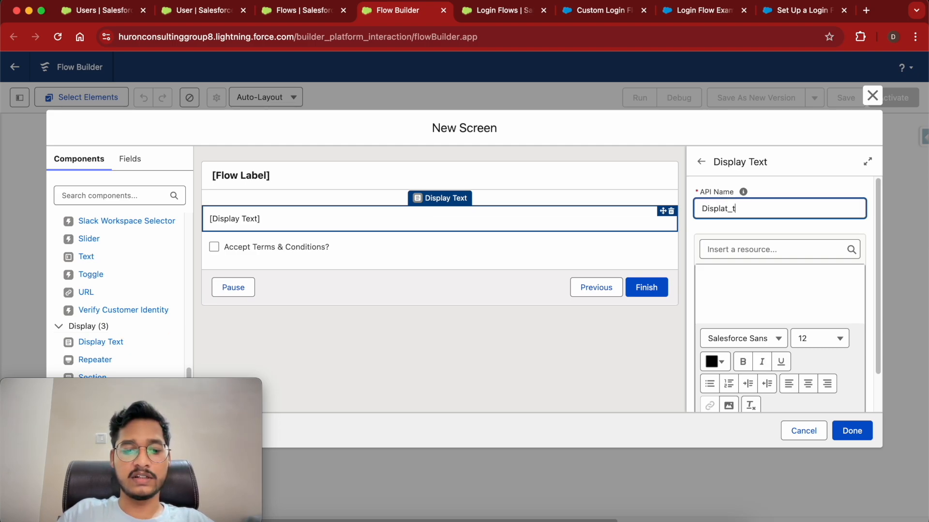
key(BackSpace)
key(BackSpace)
key(BackSpace)
key(BackSpace)
key(BackSpace)
key(BackSpace)
key(BackSpace)
text(a)
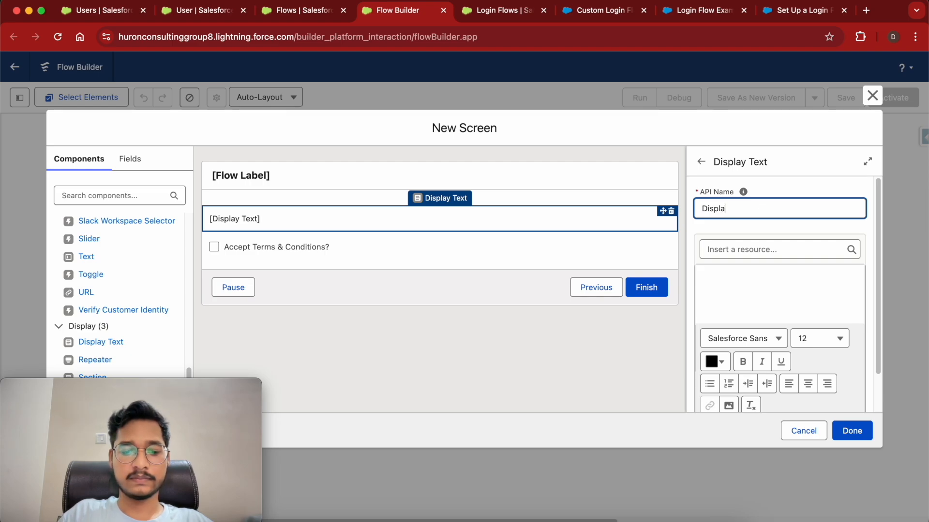
text(y_Text)
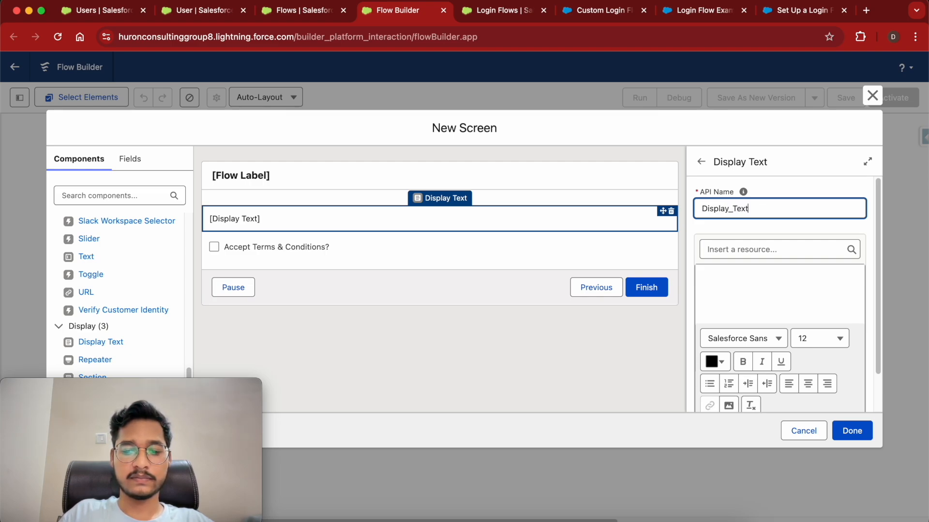
text(_T&)
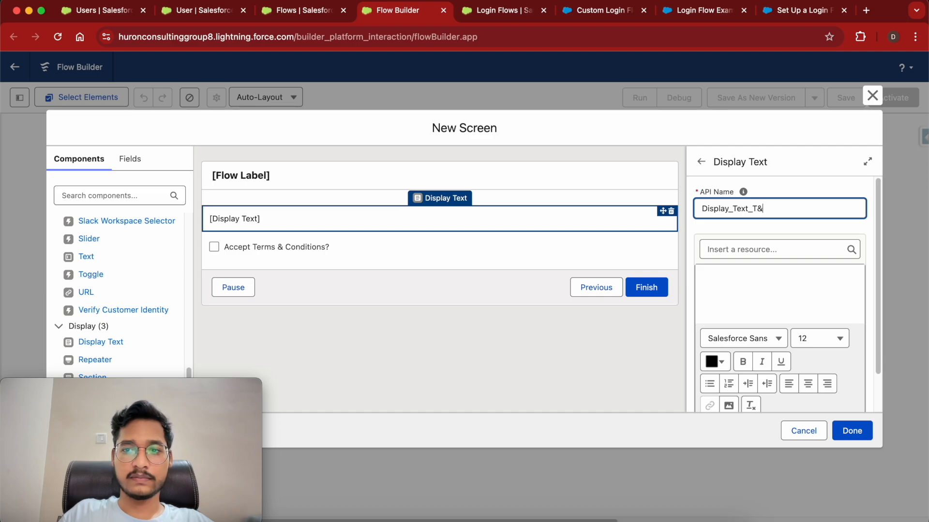
text(C)
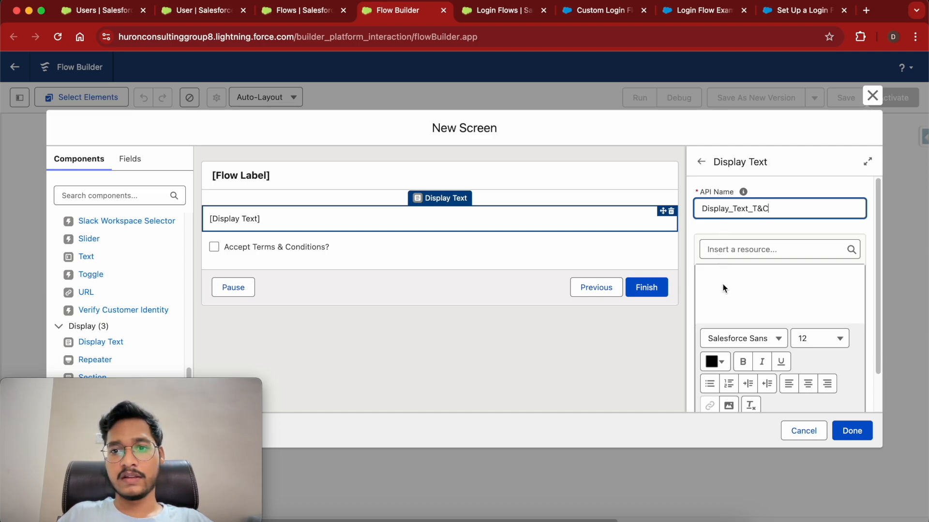
click(736, 289)
click(761, 211)
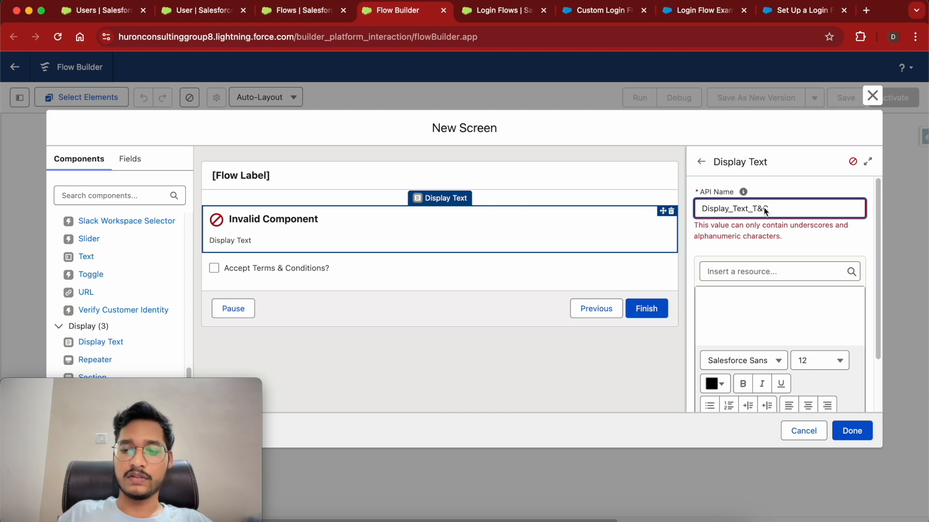
key(BackSpace)
text(_)
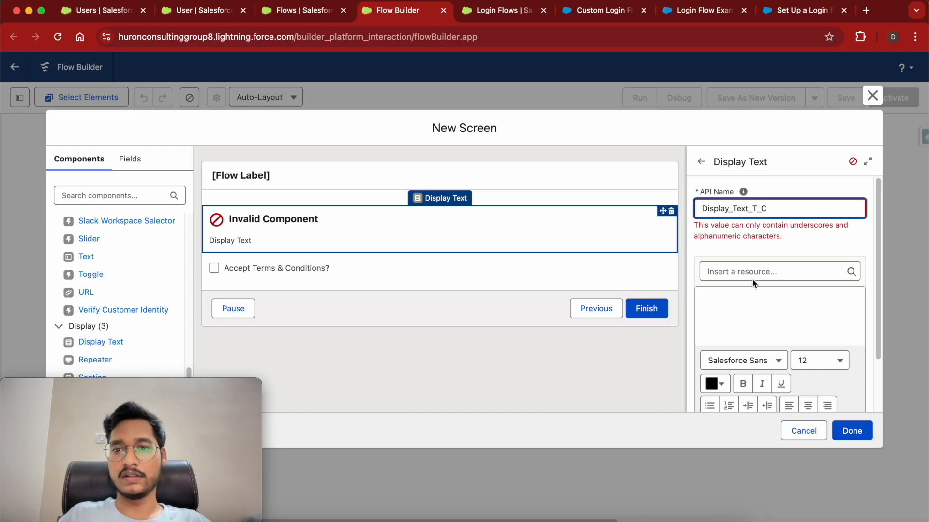
Write 'You need to agree to the terms and conditions to be able to login to salesforce'.
click(755, 320)
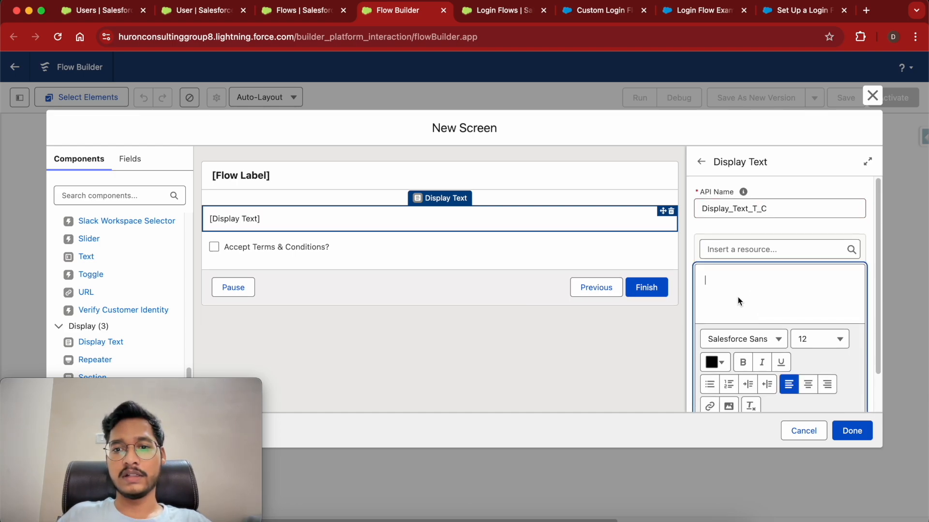
text(You )
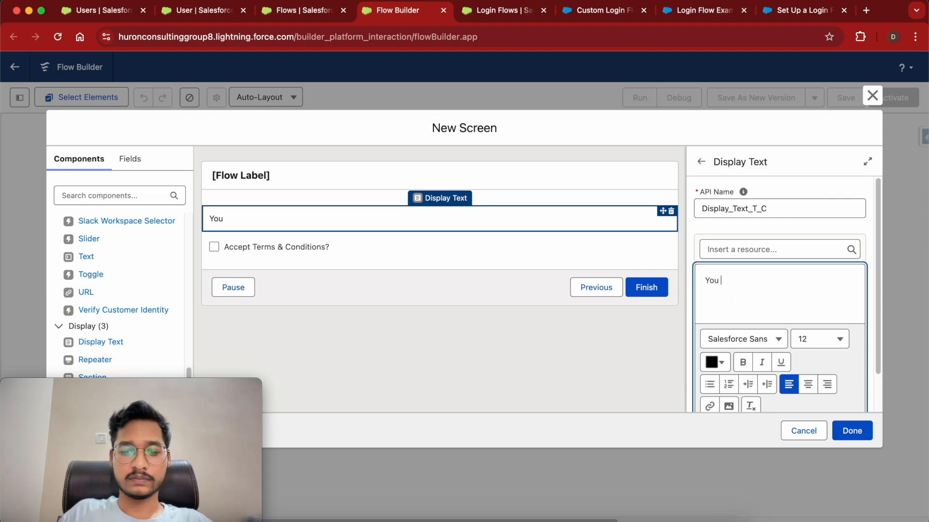
text(need to )
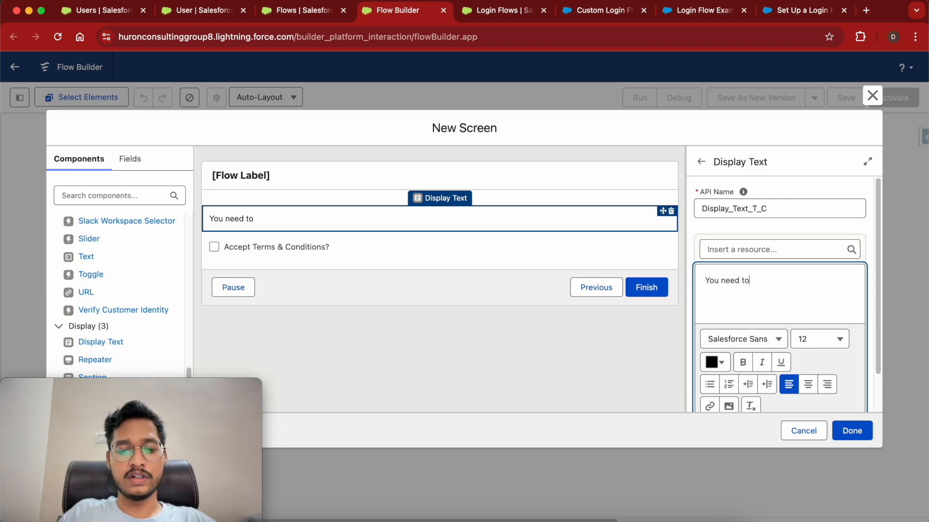
text(agg)
key(BackSpace)
text(ree to)
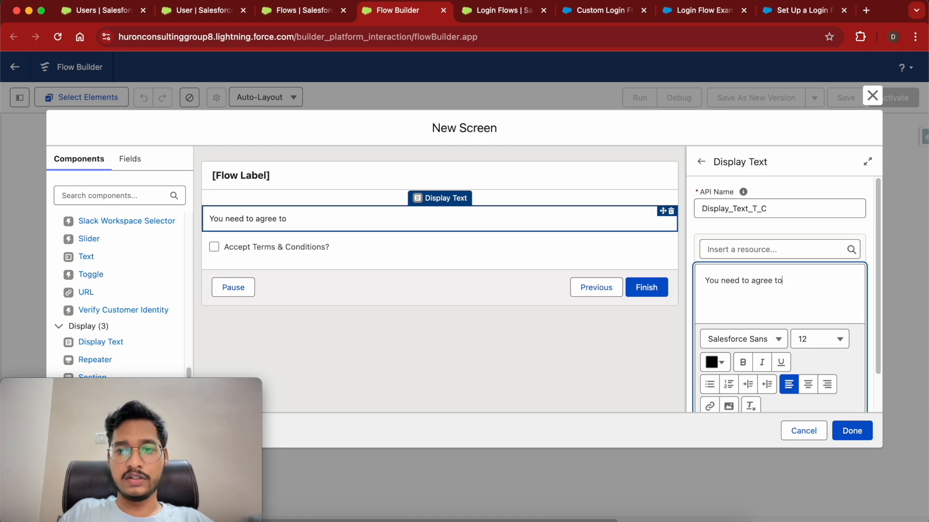
text( the terms and constion)
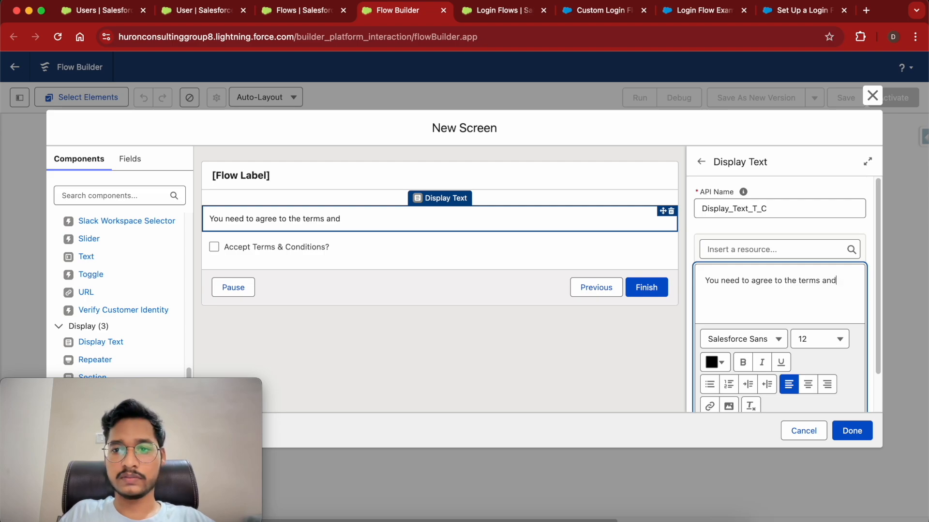
key(BackSpace)
key(BackSpace)
key(BackSpace)
key(BackSpace)
key(BackSpace)
text(ditions to login to)
text(salesforce)
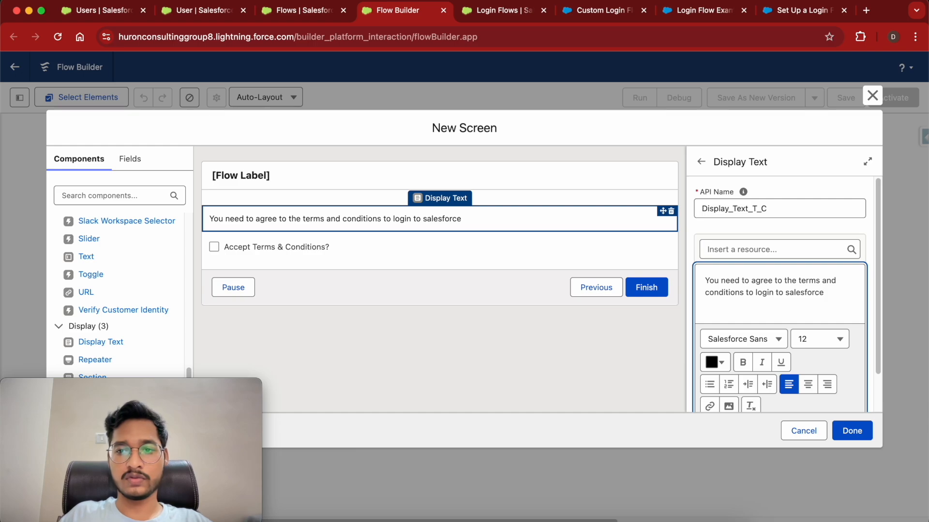
click(757, 293)
text(be able to)
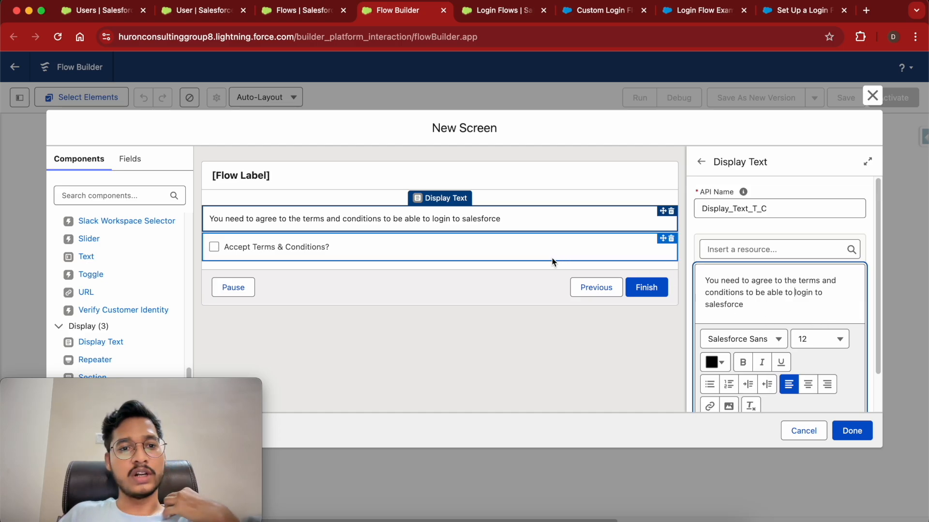
Give the screen the label Screen1 with auto-filled API name Screen1 to clear its errors.
click(855, 434)
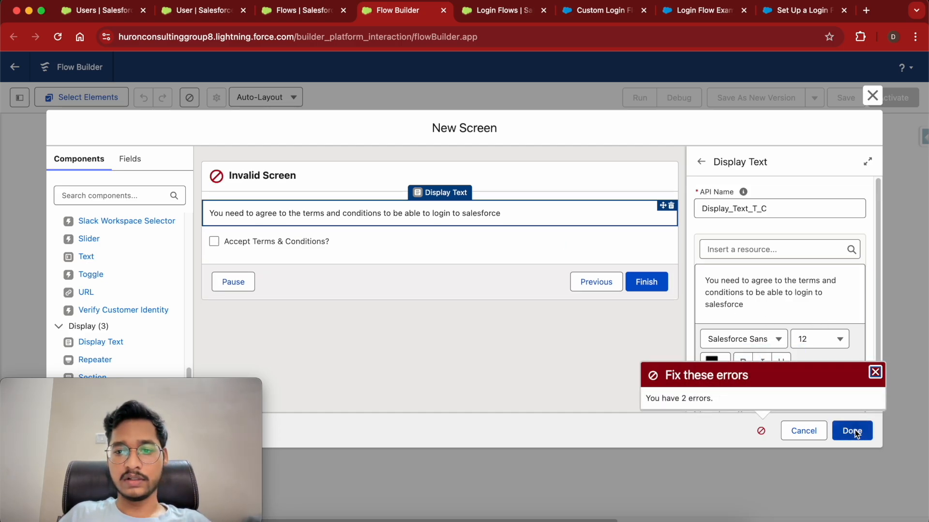
click(557, 182)
click(718, 208)
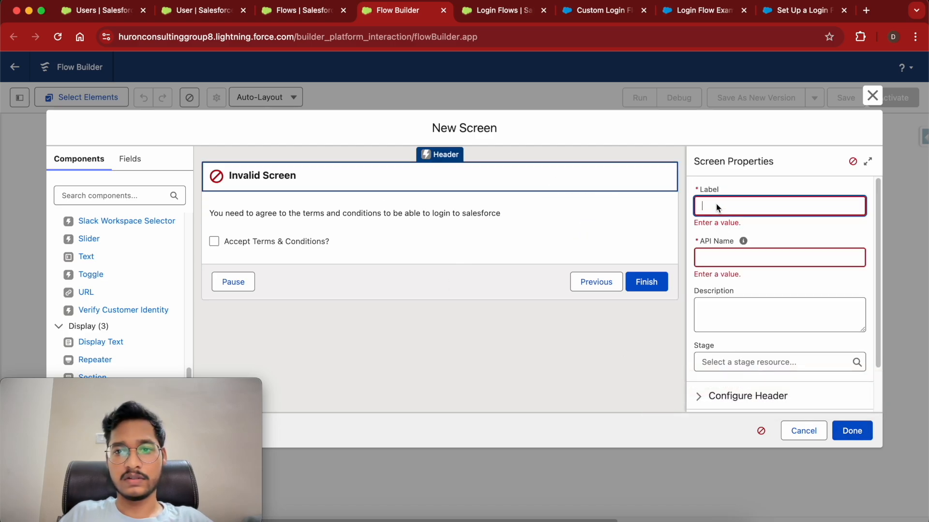
text(Screen1)
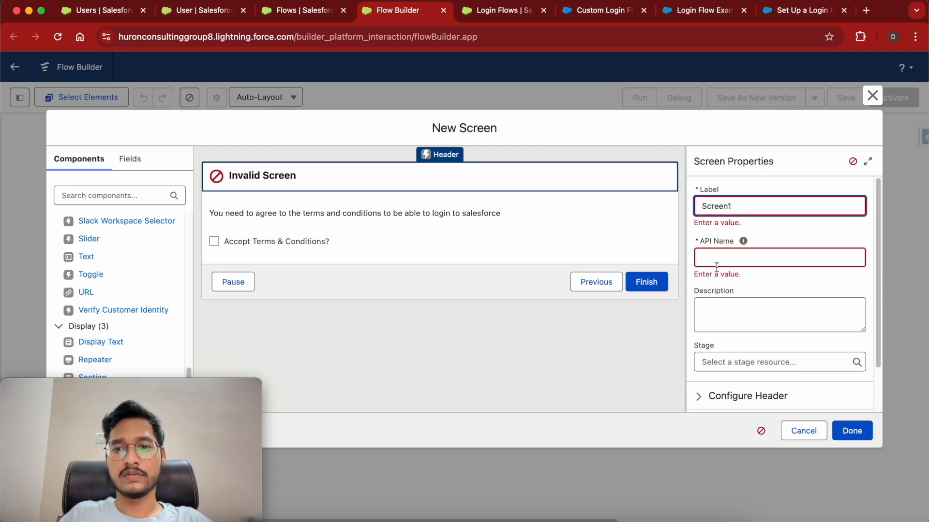
click(731, 261)
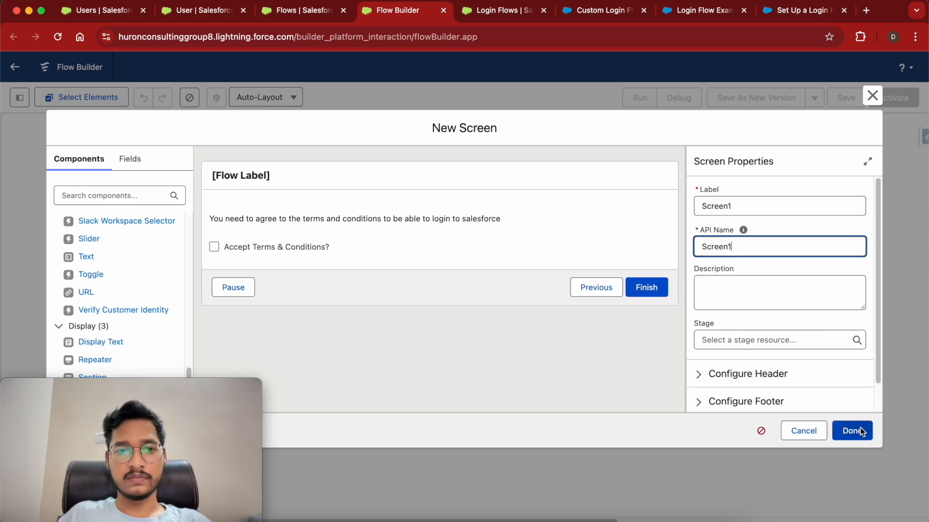
click(387, 182)
scroll(748, 288, down, 1)
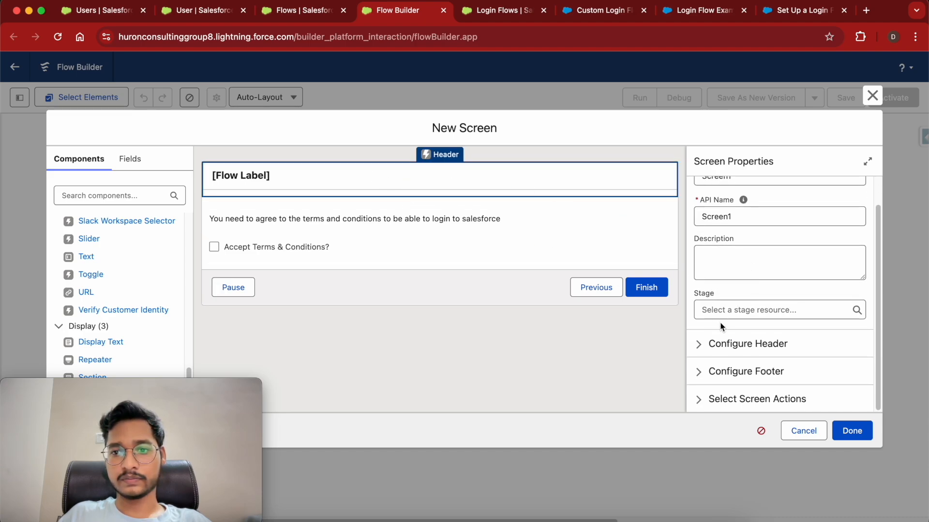
click(697, 372)
scroll(698, 377, down, 5)
Turn off Show Header and place Screen1 on the canvas between Start and End.
scroll(698, 381, down, 1)
click(700, 402)
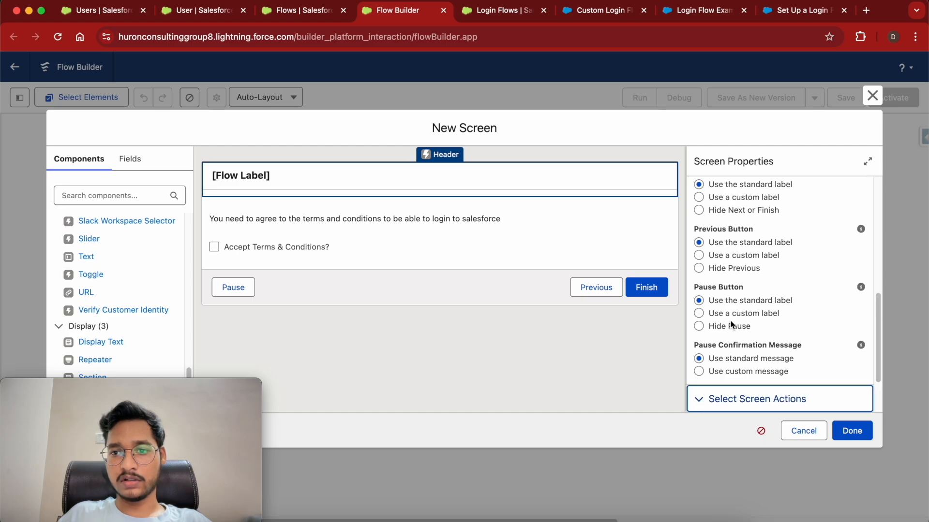
scroll(731, 325, down, 2)
scroll(728, 327, up, 10)
scroll(726, 333, down, 1)
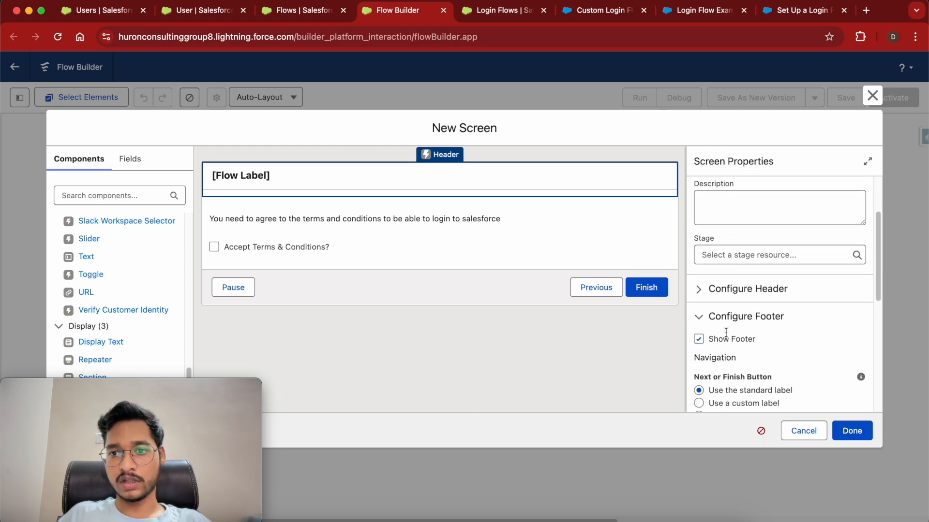
click(698, 284)
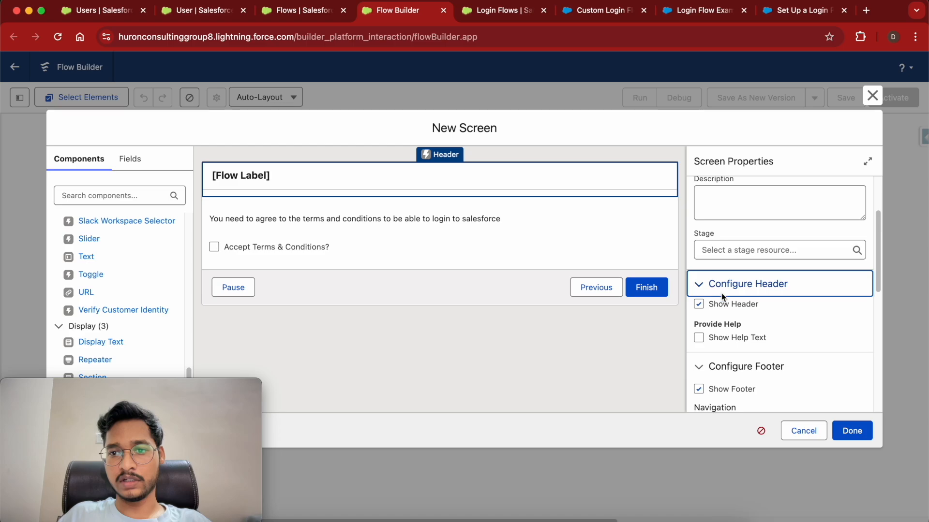
click(698, 305)
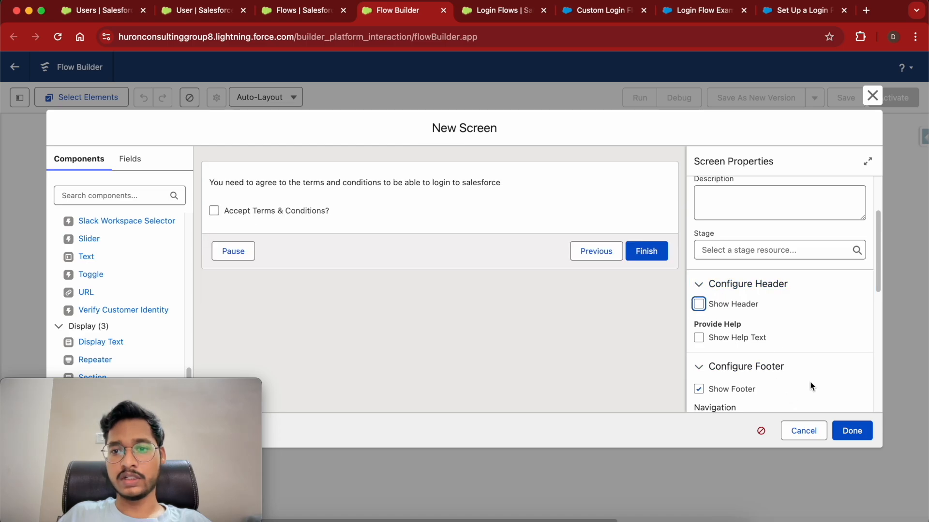
click(853, 431)
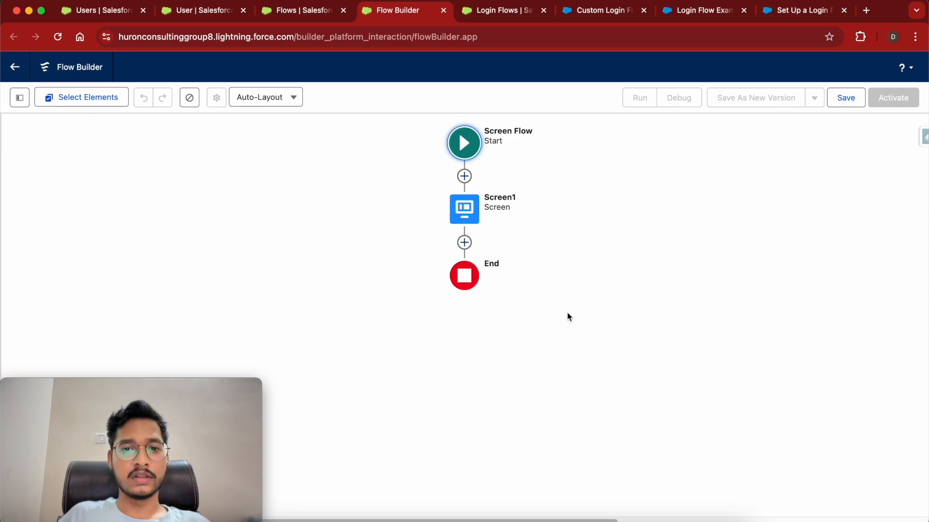
Add a Check Terms and Conditions decision after Screen1 with an 'Agreed' outcome.
click(464, 242)
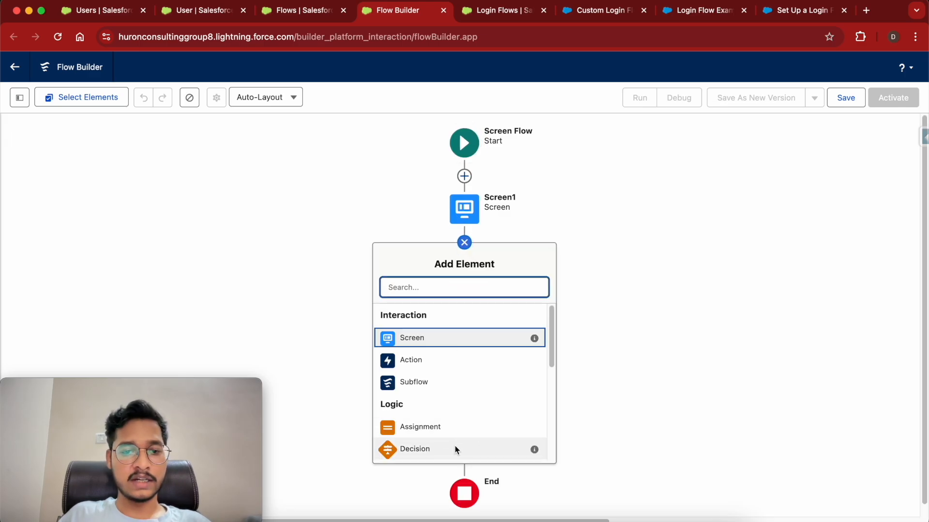
click(433, 451)
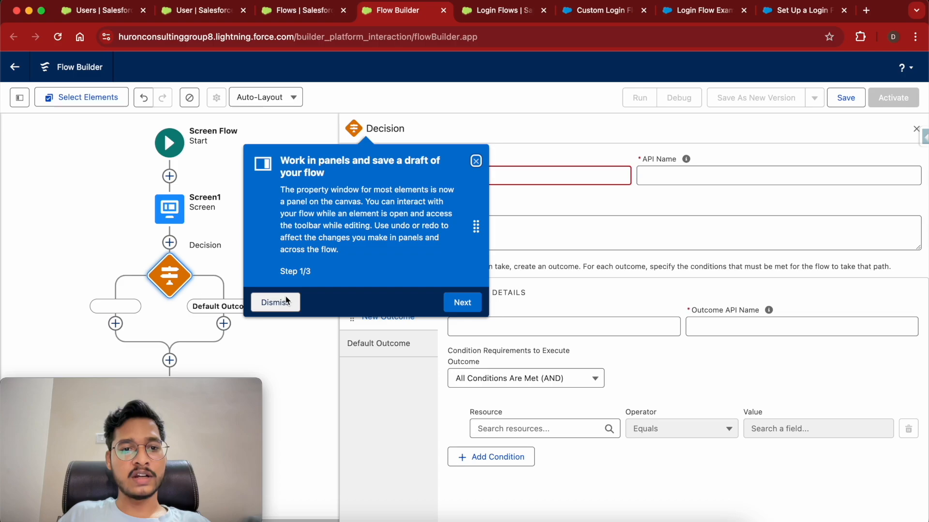
click(286, 296)
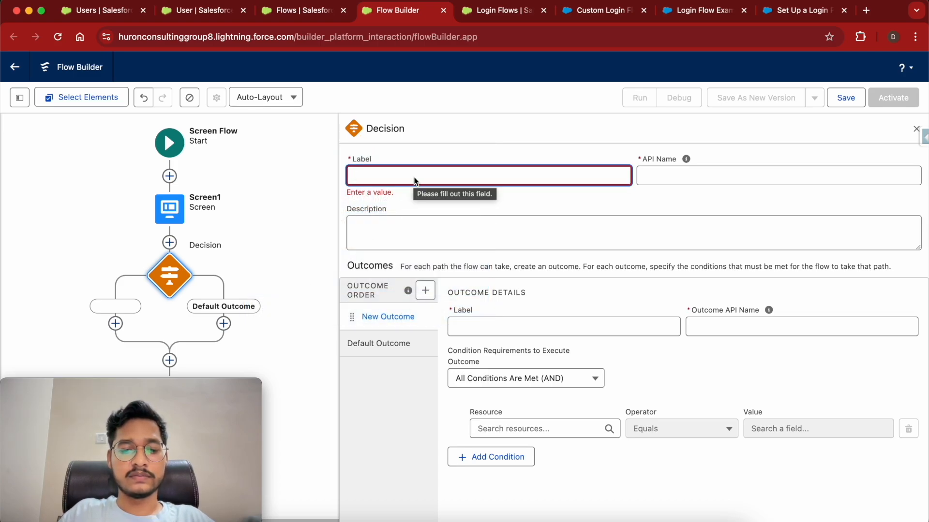
text(Check Terms and Conditions)
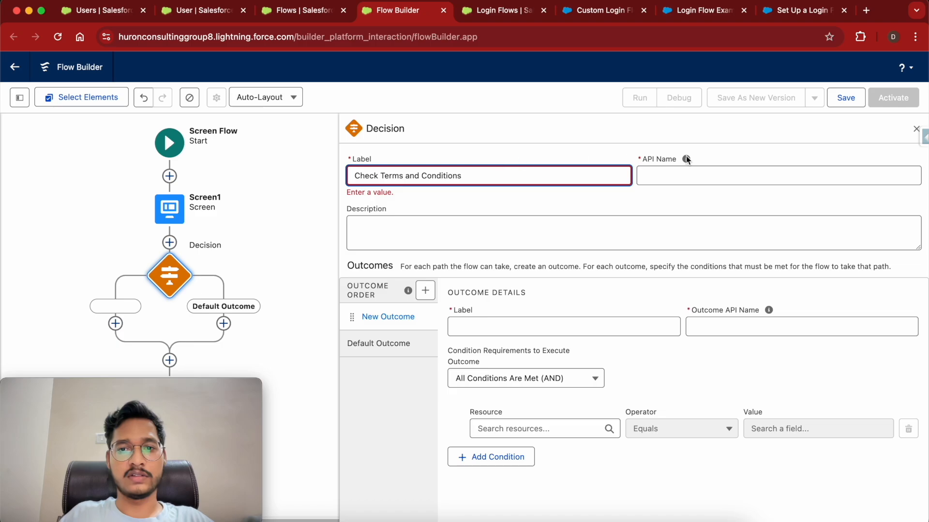
click(731, 181)
click(486, 323)
text(Agreed)
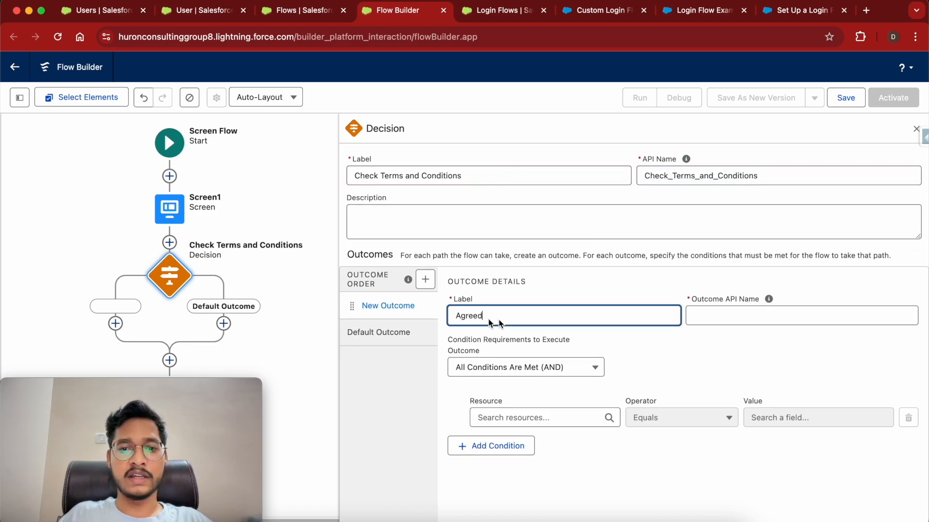
key(Tab)
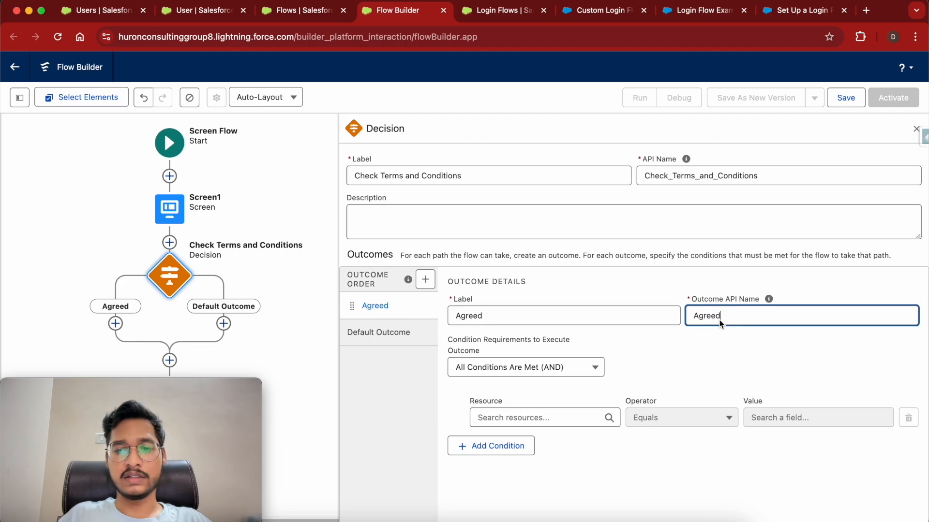
Make Agreed require Screen1's Accept Terms & Conditions checkbox to equal True.
click(526, 417)
click(539, 480)
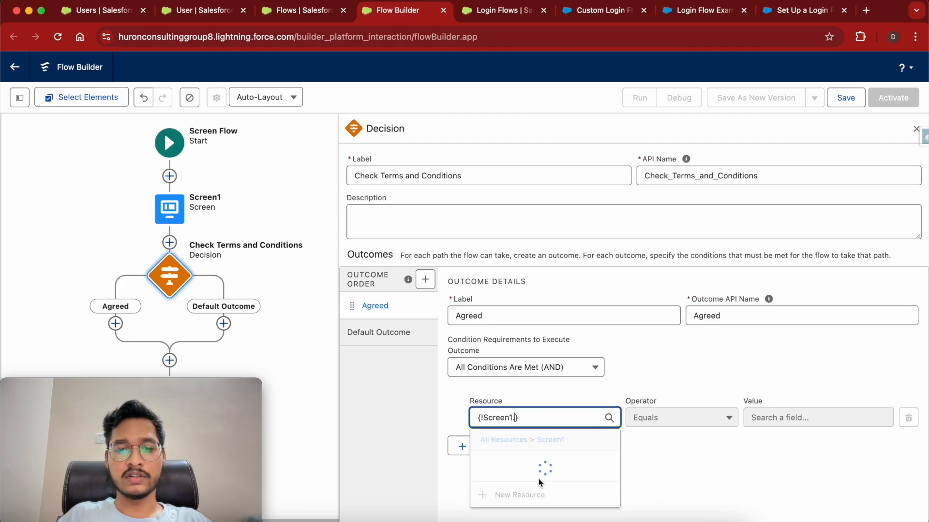
click(540, 482)
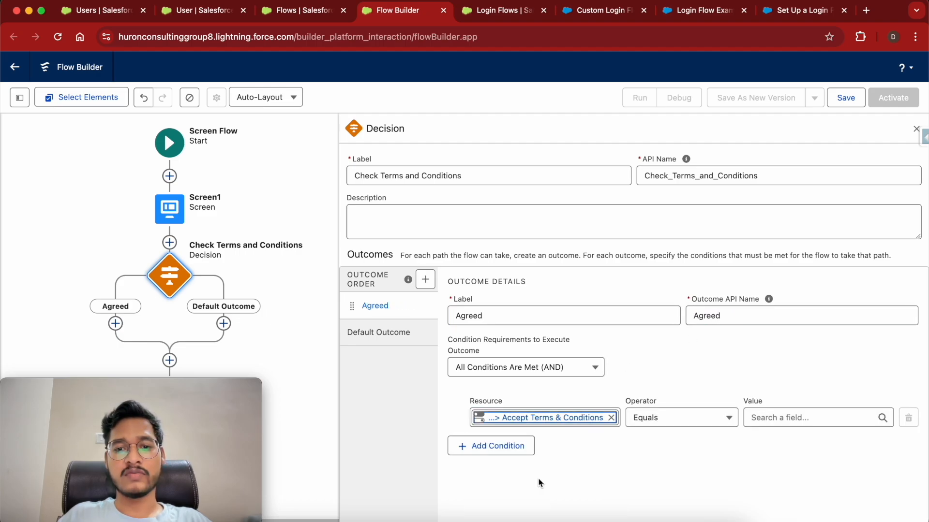
click(775, 419)
text(tru)
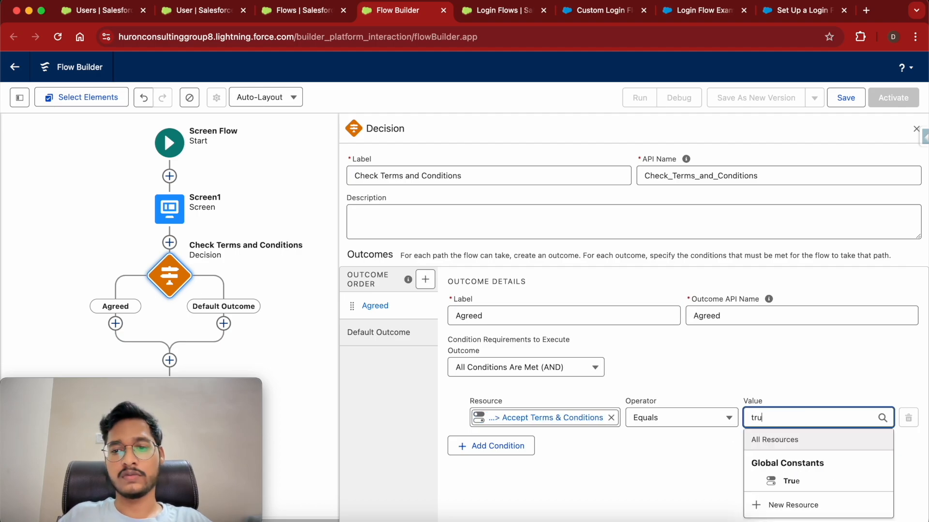
click(828, 489)
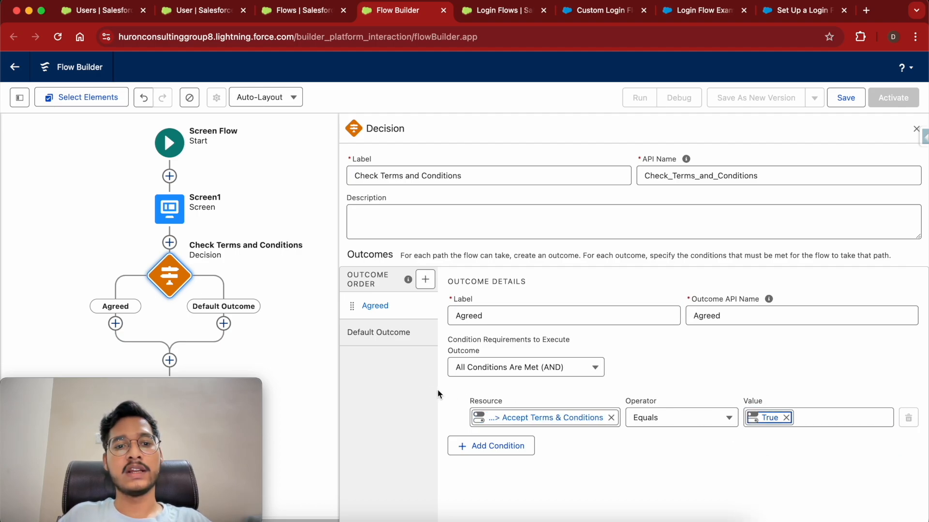
click(401, 337)
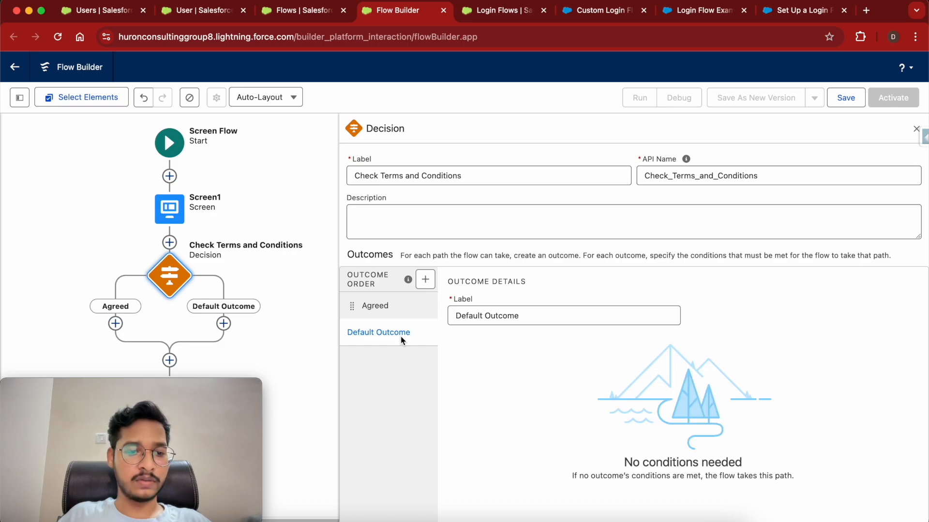
Add an Update Records element on the Agreed path and bring up the User fields list.
drag(188, 384, 848, 350)
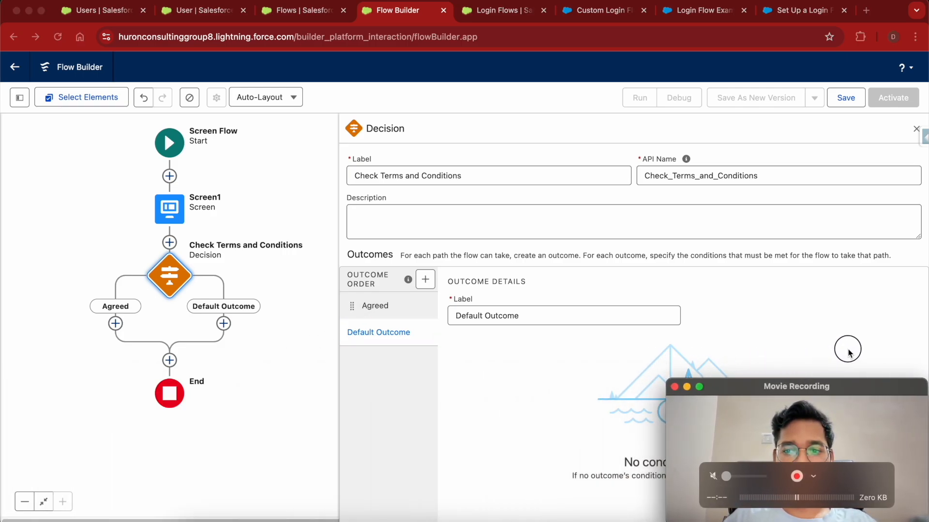
click(176, 322)
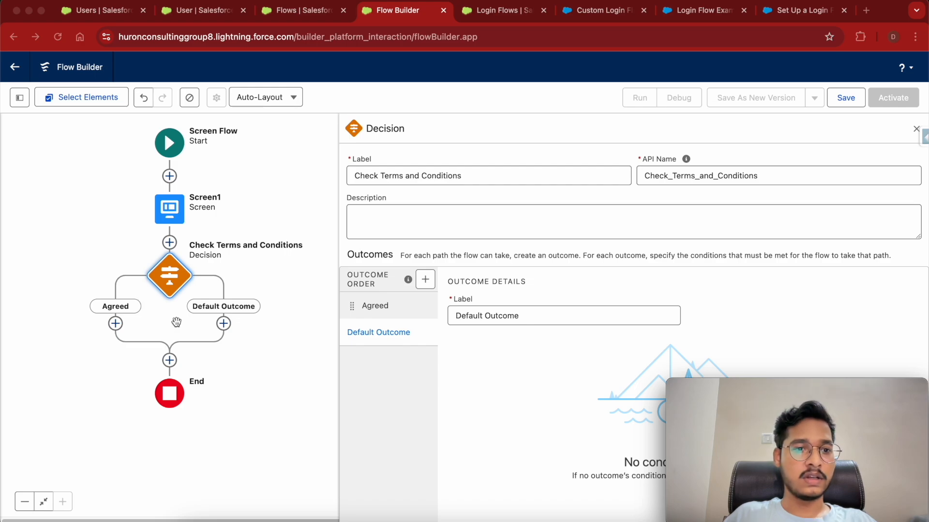
click(116, 324)
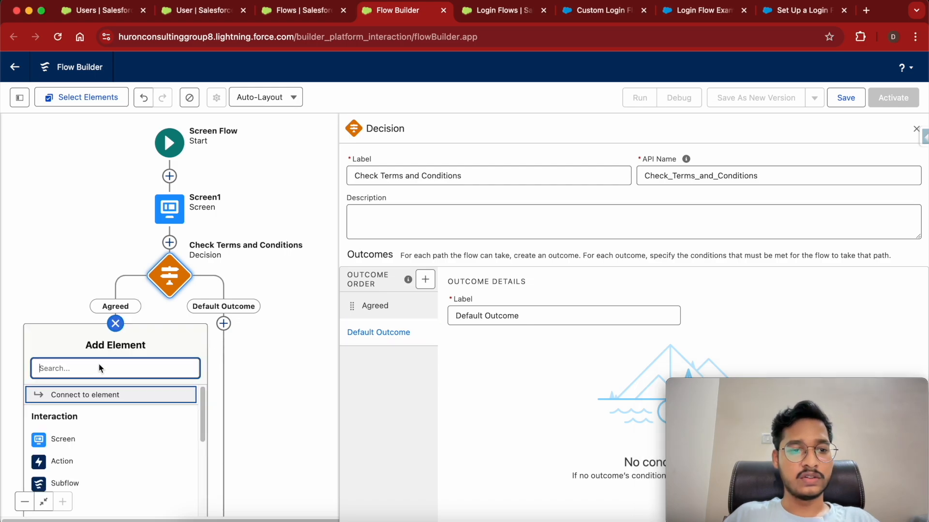
text(updat)
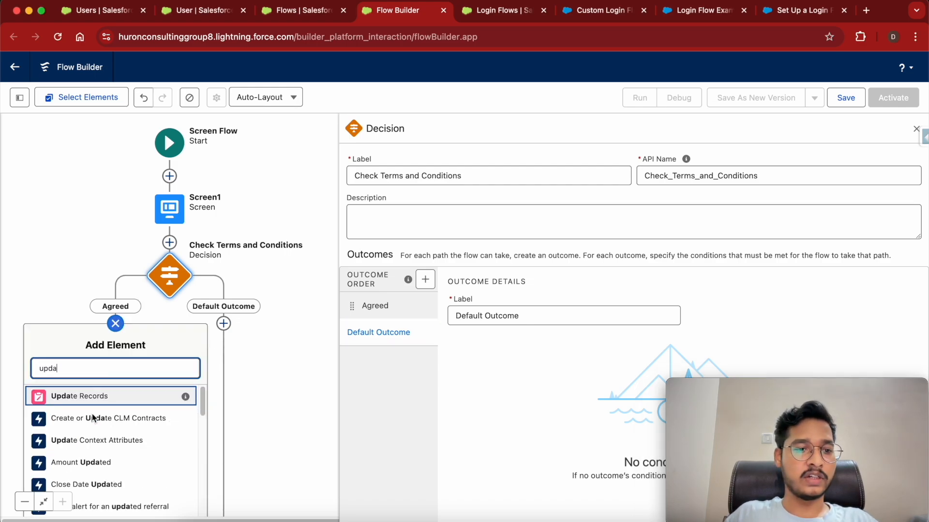
click(114, 336)
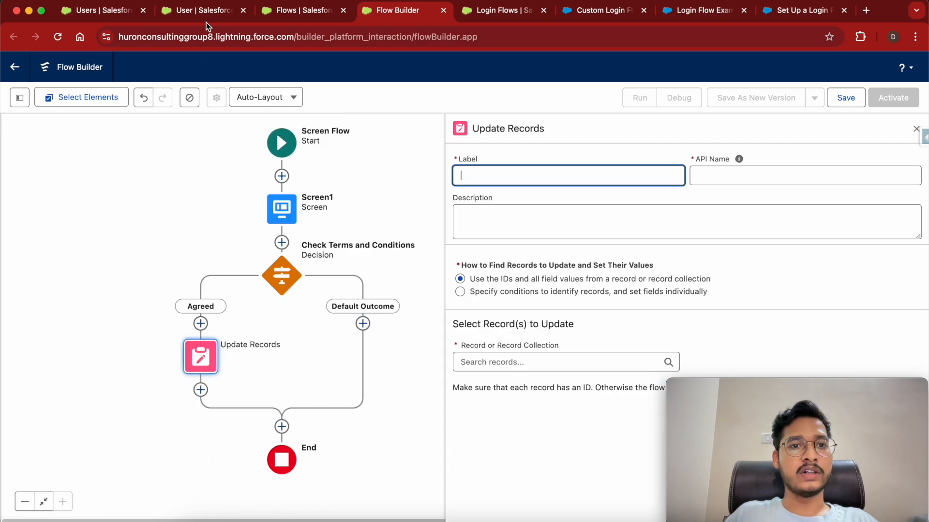
click(202, 10)
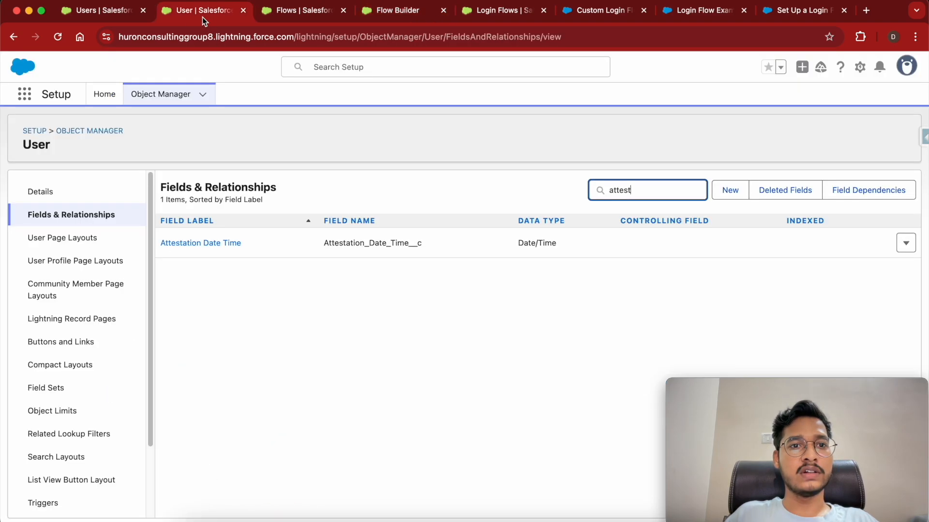
Copy the Attestation_Date_Time__c API name and return to Flow Builder.
double_click(374, 244)
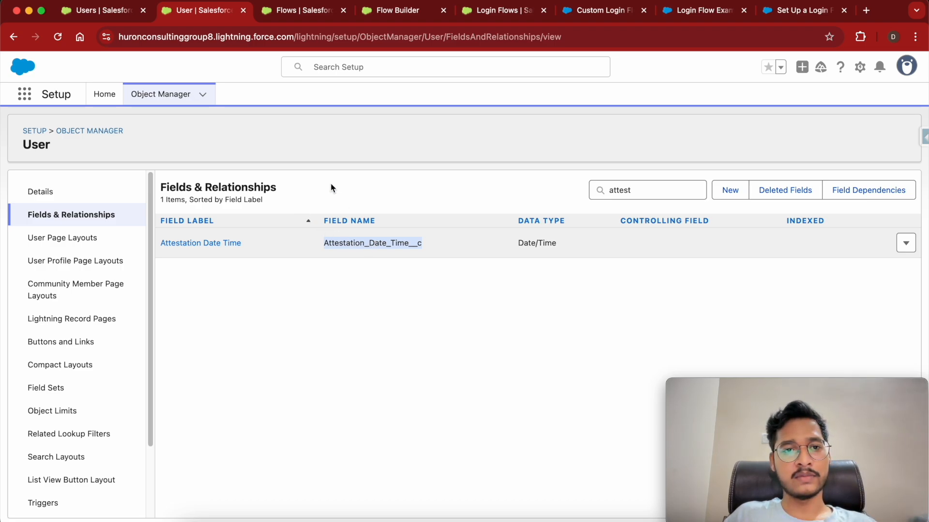
click(392, 17)
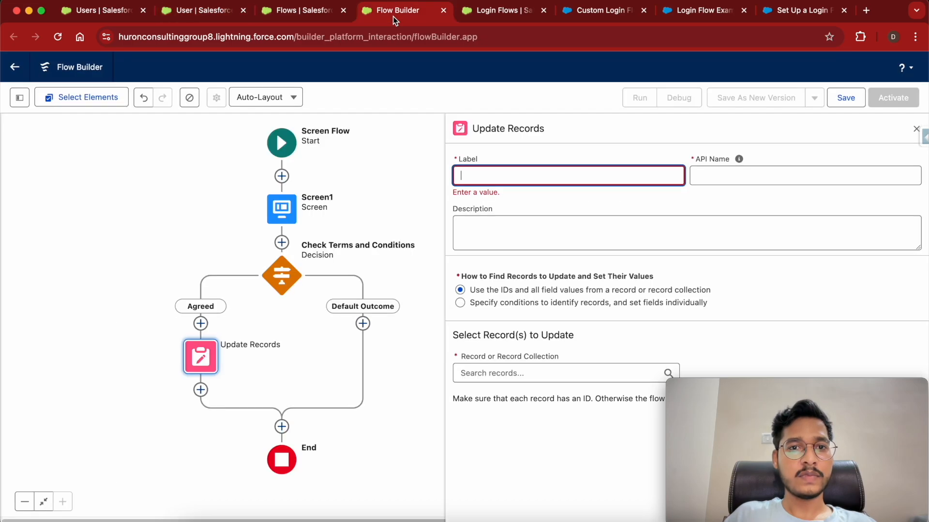
Label the element 'Update User Record' and choose to specify conditions to identify records.
text(Update User Record)
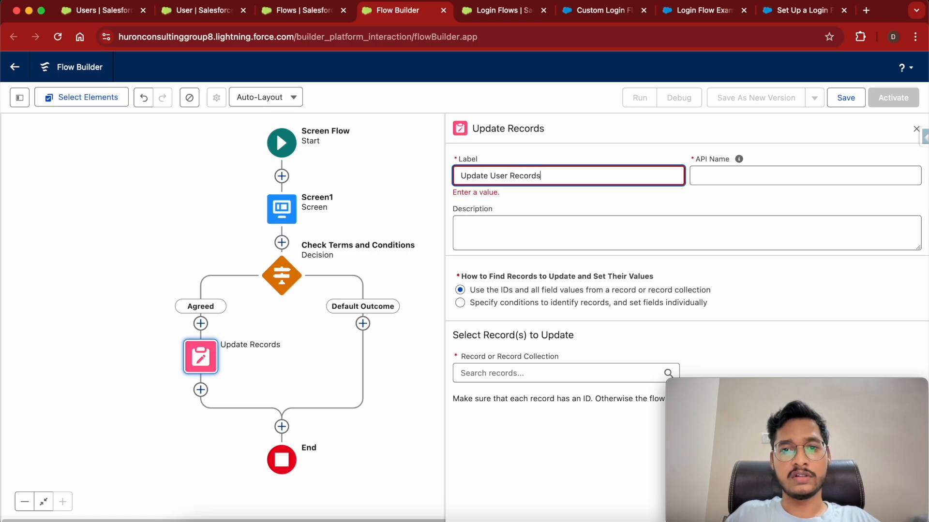
click(729, 176)
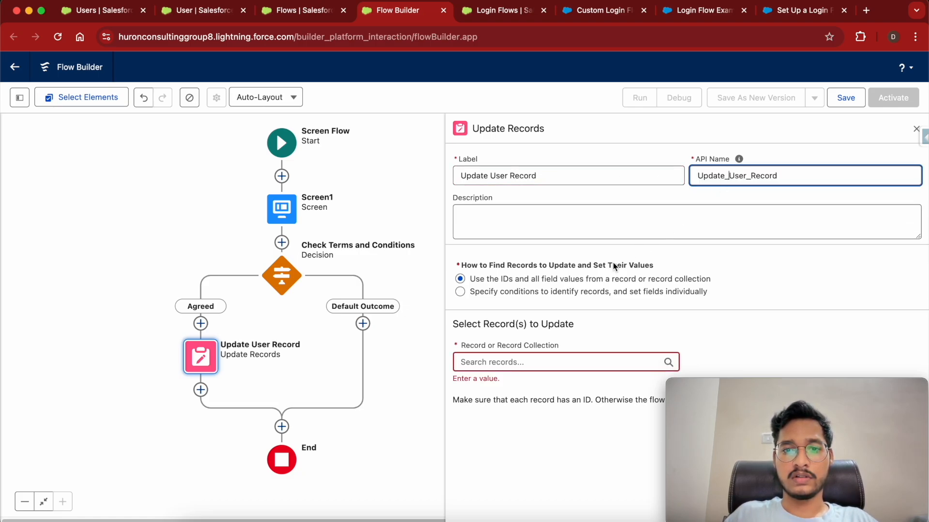
click(499, 362)
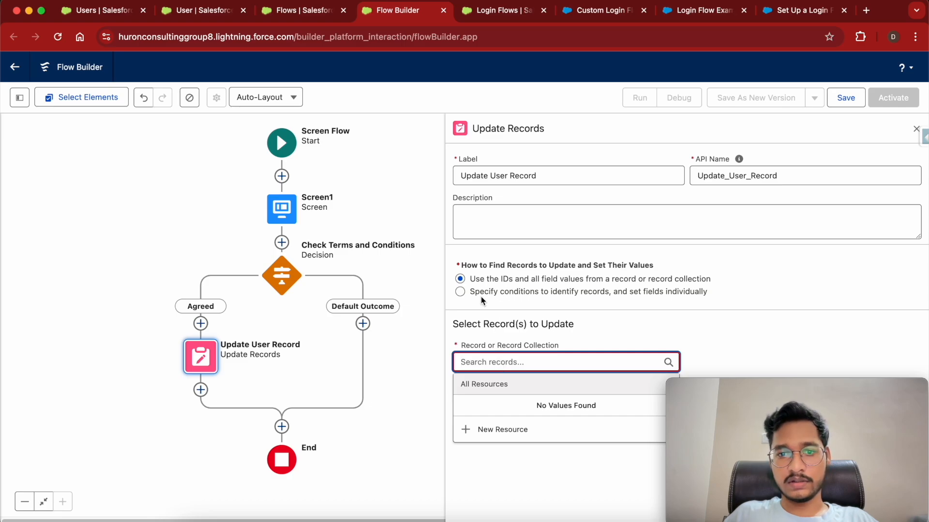
click(461, 292)
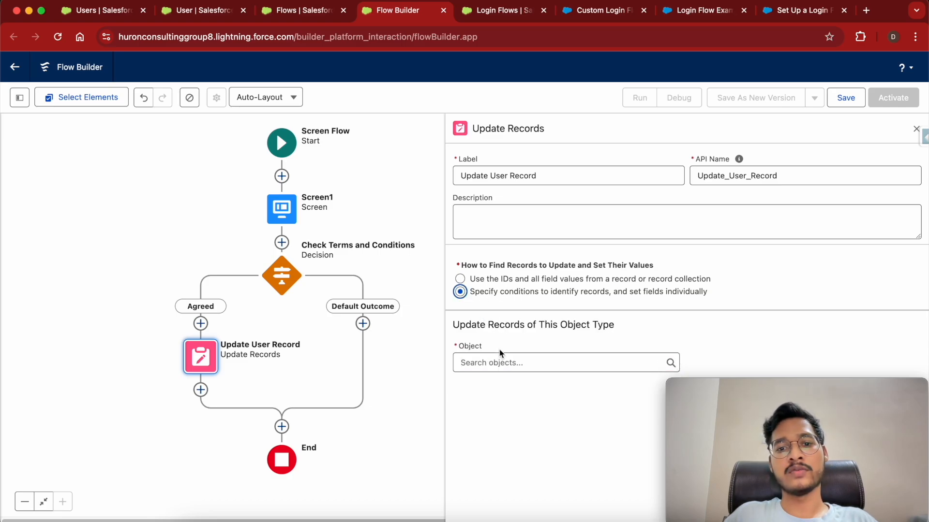
Choose User as the object whose records are updated.
click(501, 364)
text(uer)
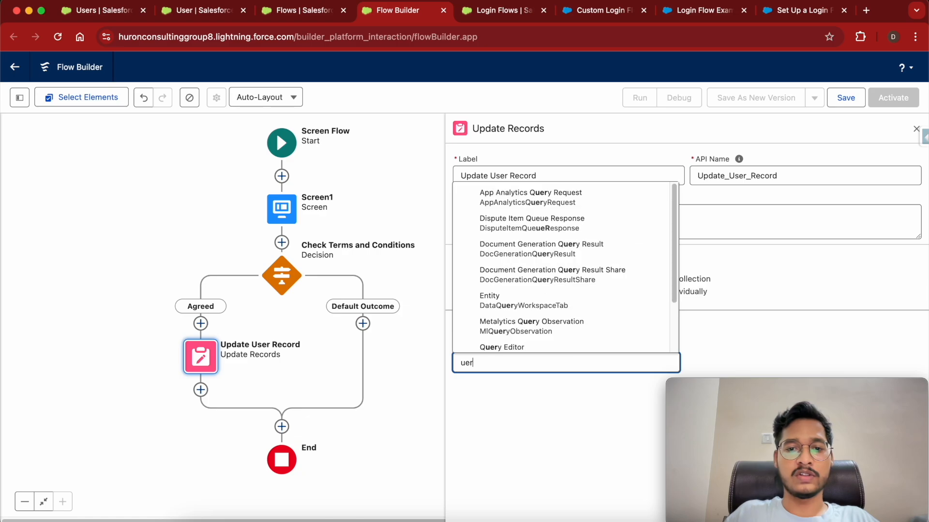
scroll(533, 317, down, 2)
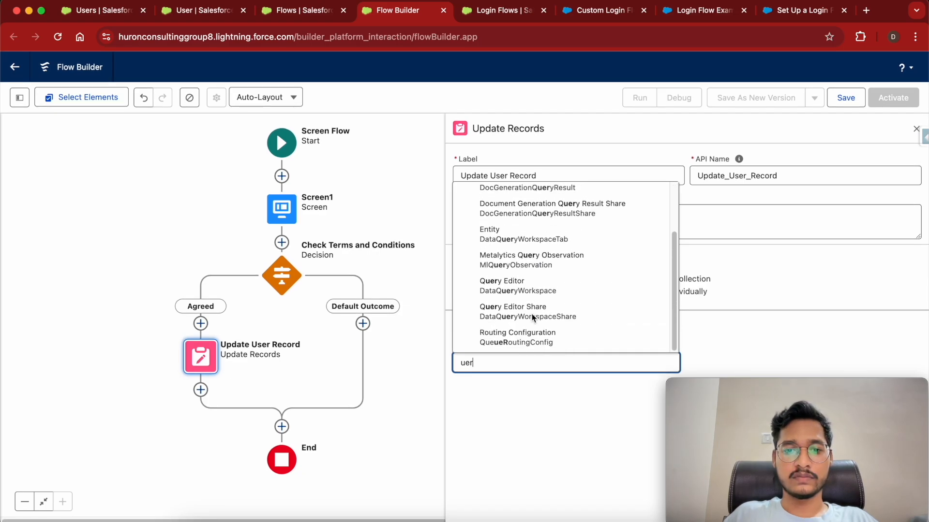
key(BackSpace)
key(BackSpace)
text(ser)
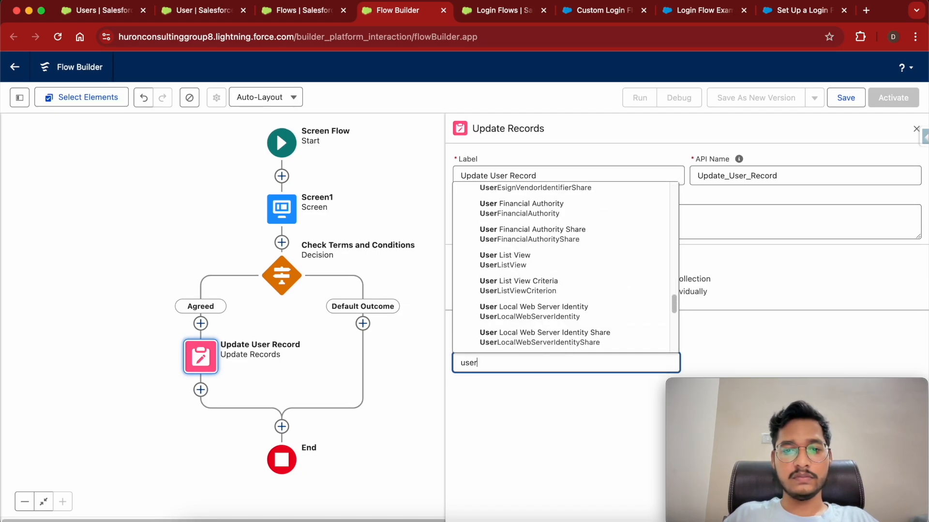
scroll(529, 266, up, 10)
scroll(529, 266, down, 3)
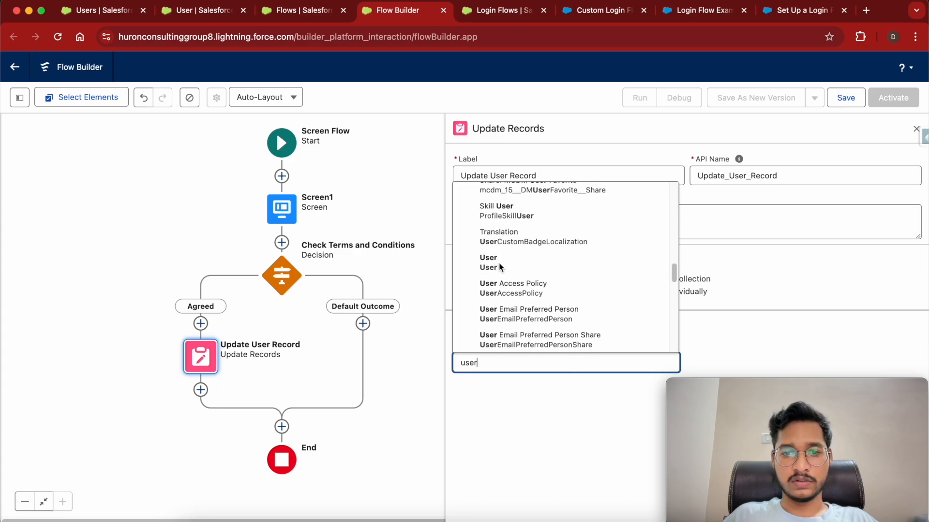
click(498, 267)
scroll(563, 422, down, 3)
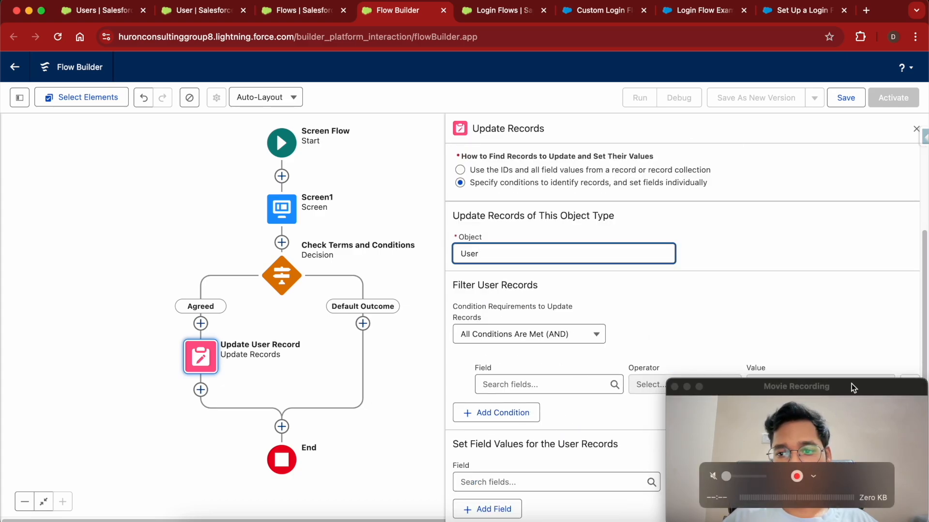
drag(832, 386, 181, 9)
Set the filter condition's field to the User Id with the Equals operator.
click(549, 101)
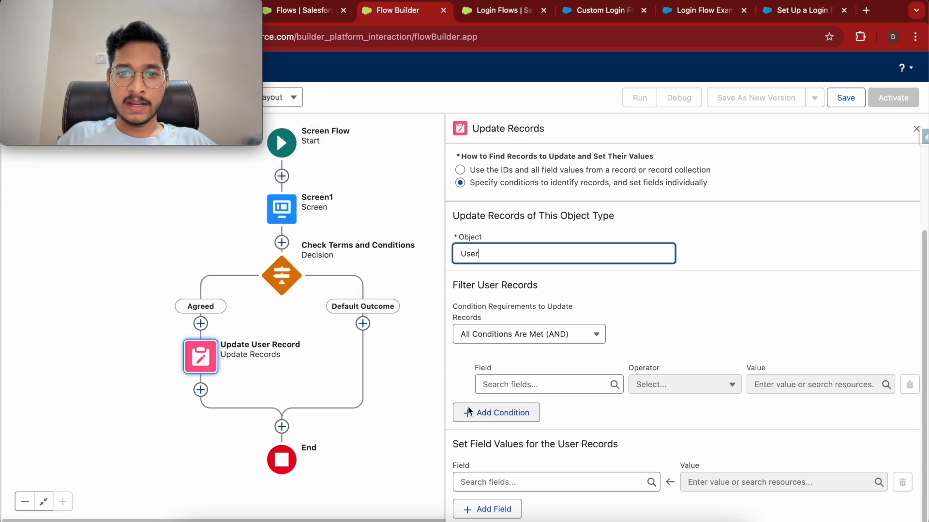
click(525, 388)
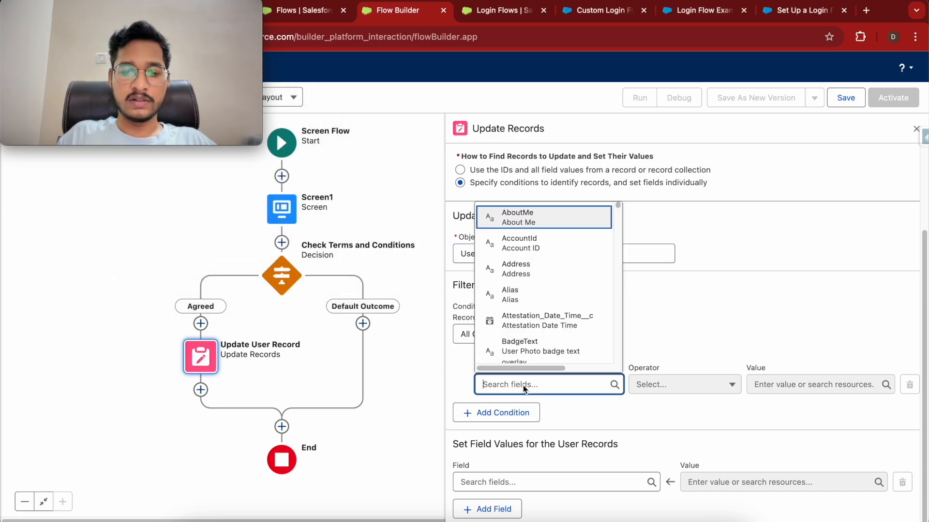
text(id)
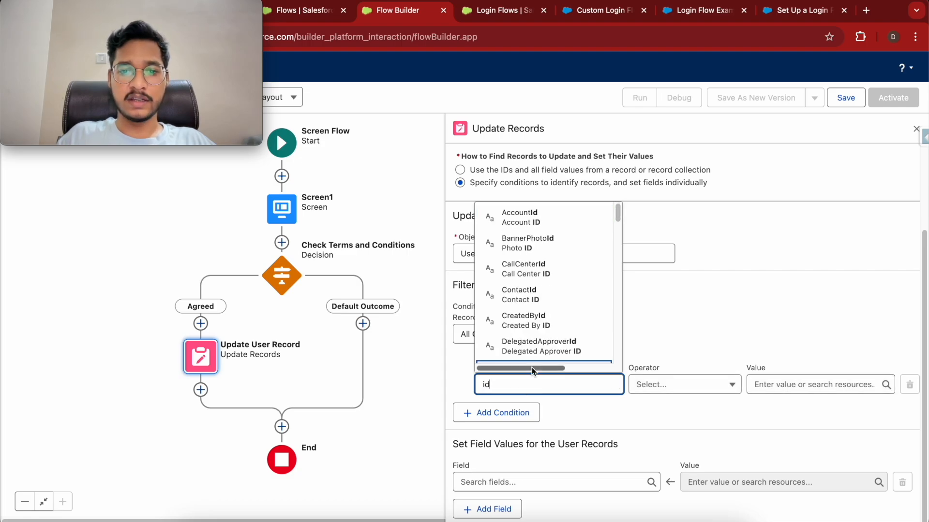
key(BackSpace)
key(BackSpace)
text(user)
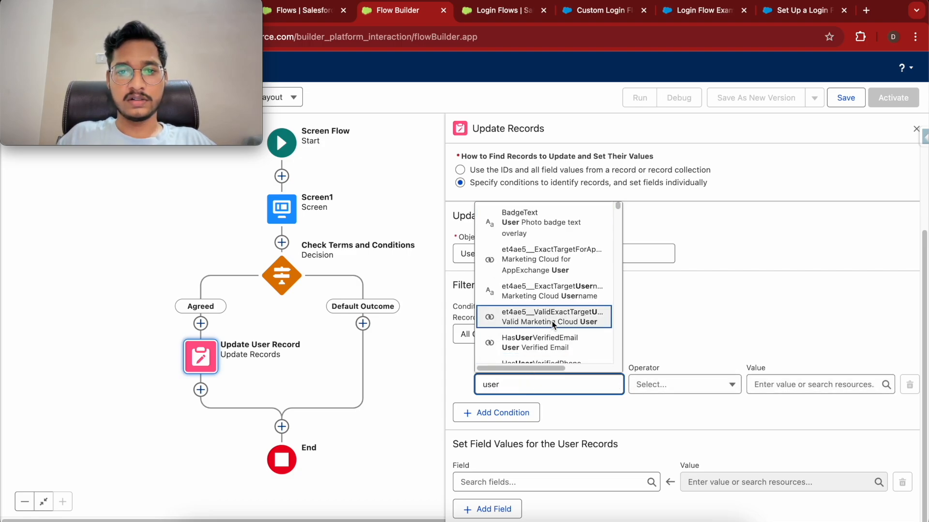
key(BackSpace)
key(BackSpace)
key(BackSpace)
key(BackSpace)
text(Id)
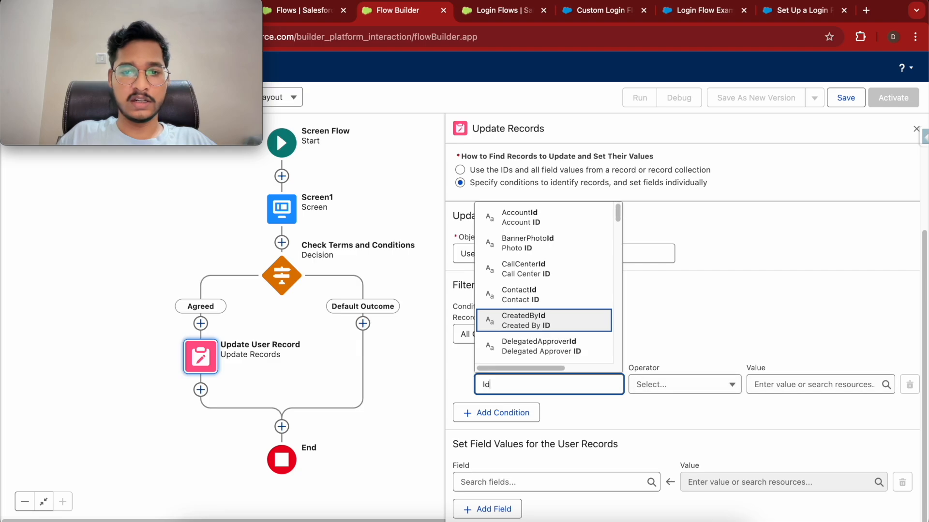
scroll(580, 291, down, 10)
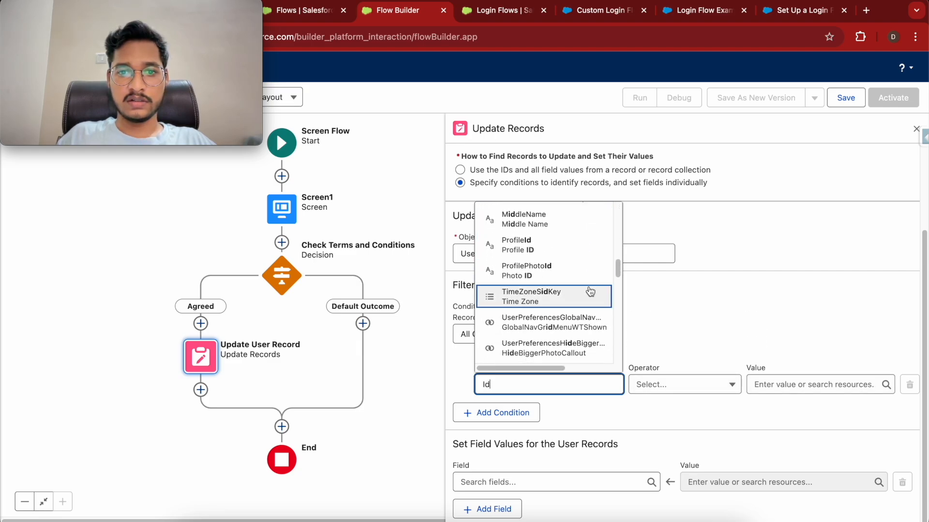
click(691, 342)
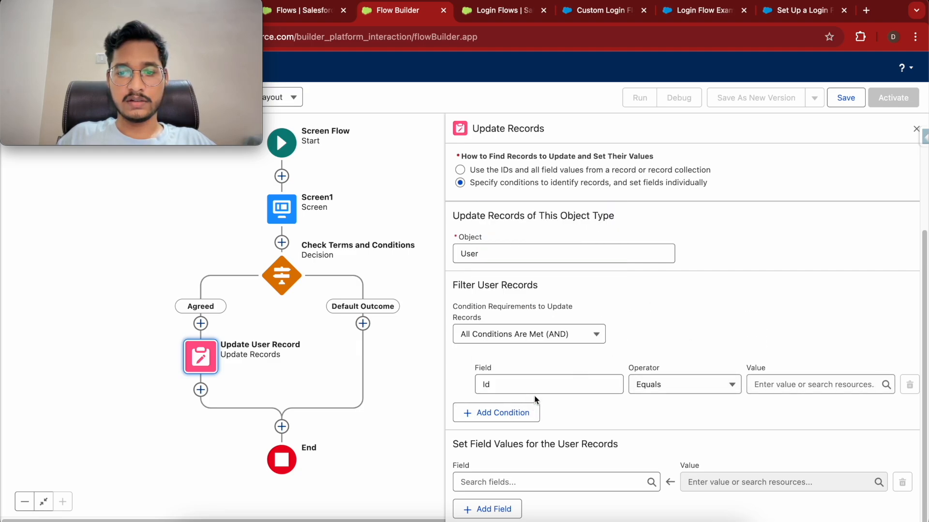
click(509, 388)
scroll(513, 335, down, 10)
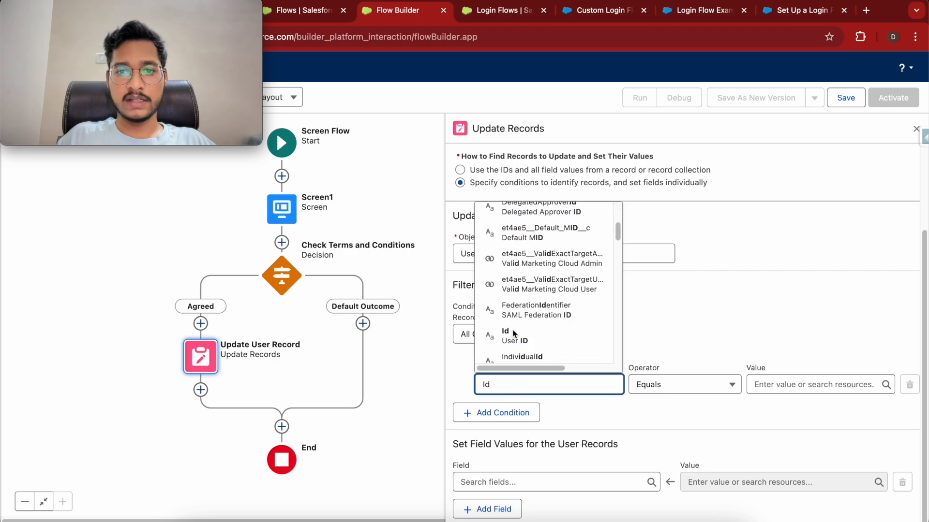
scroll(513, 335, up, 2)
scroll(514, 335, down, 10)
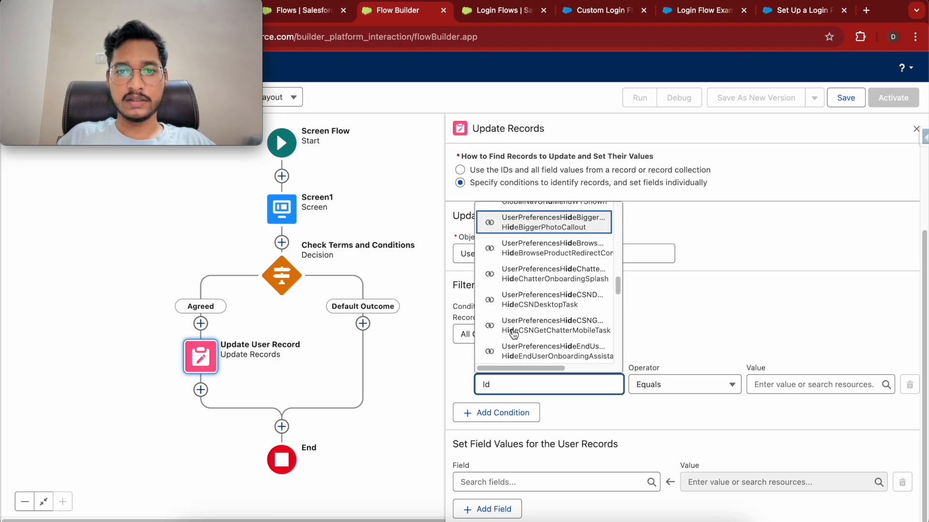
scroll(517, 319, up, 5)
scroll(522, 307, up, 8)
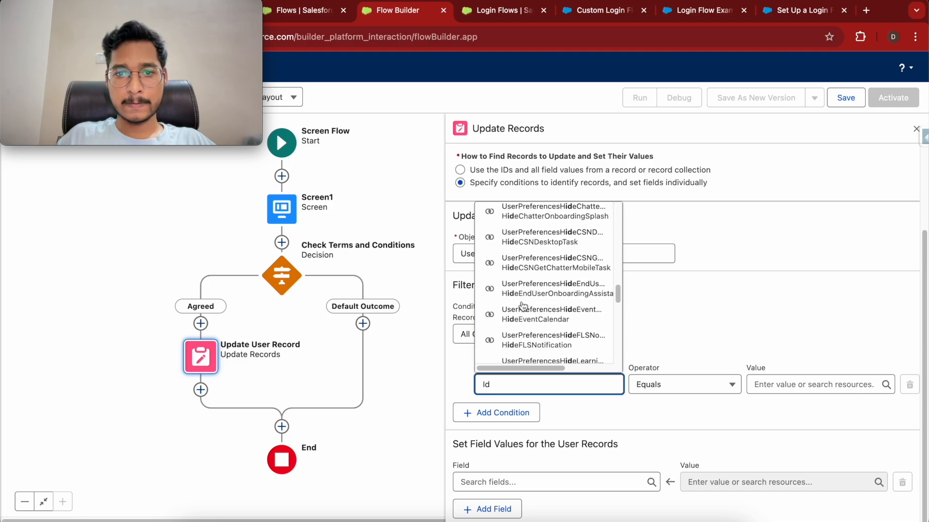
scroll(522, 306, up, 6)
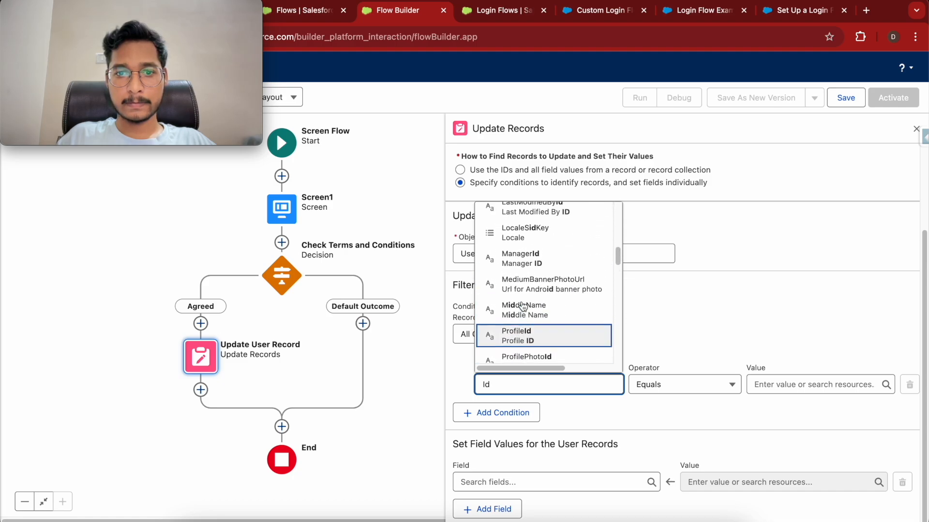
scroll(530, 298, up, 1)
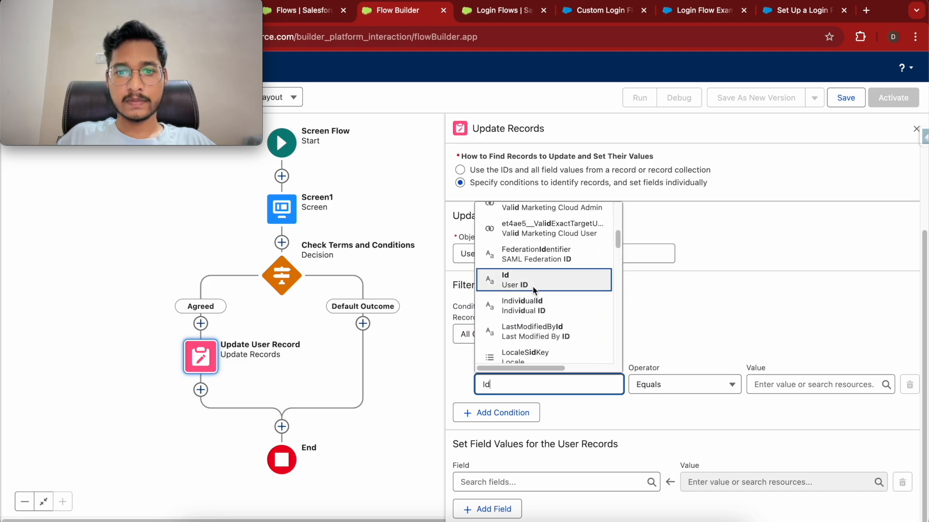
click(534, 289)
click(665, 362)
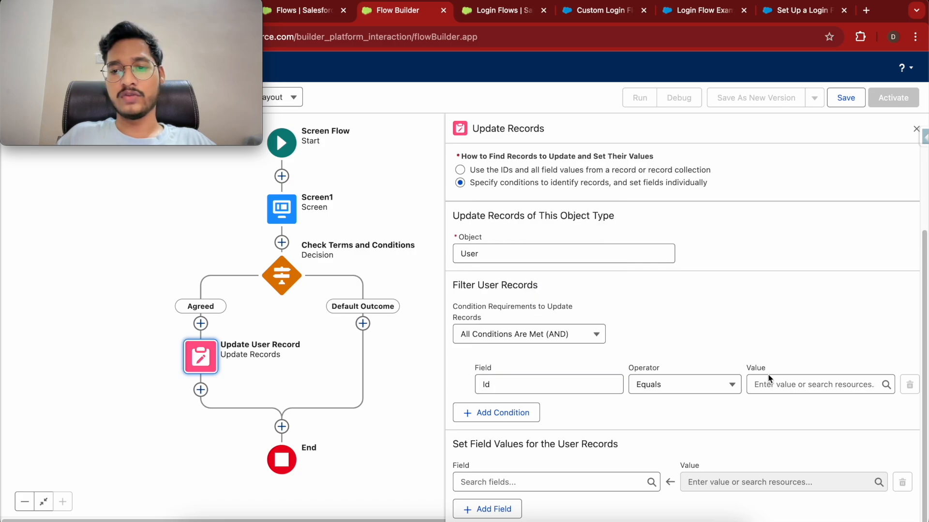
Set the condition value to the global variable $User > Id.
click(773, 384)
text(log)
key(BackSpace)
key(BackSpace)
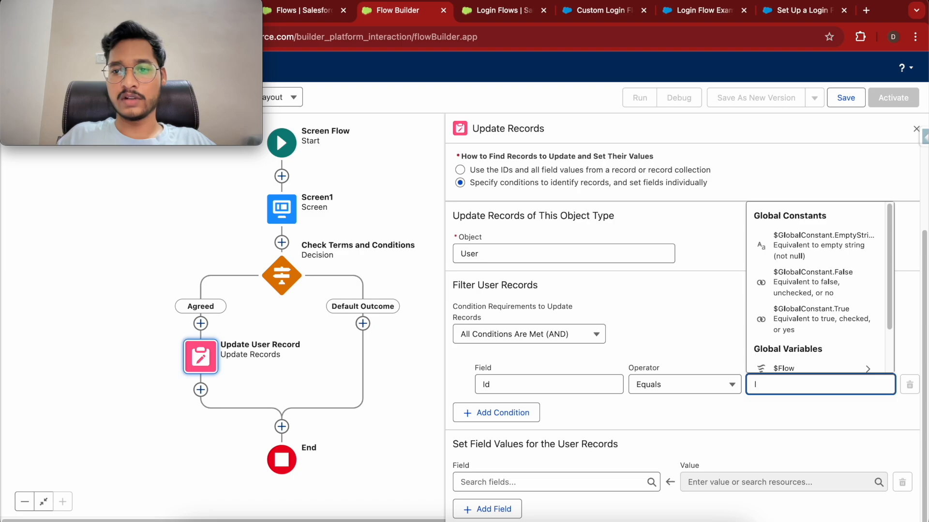
scroll(809, 325, down, 2)
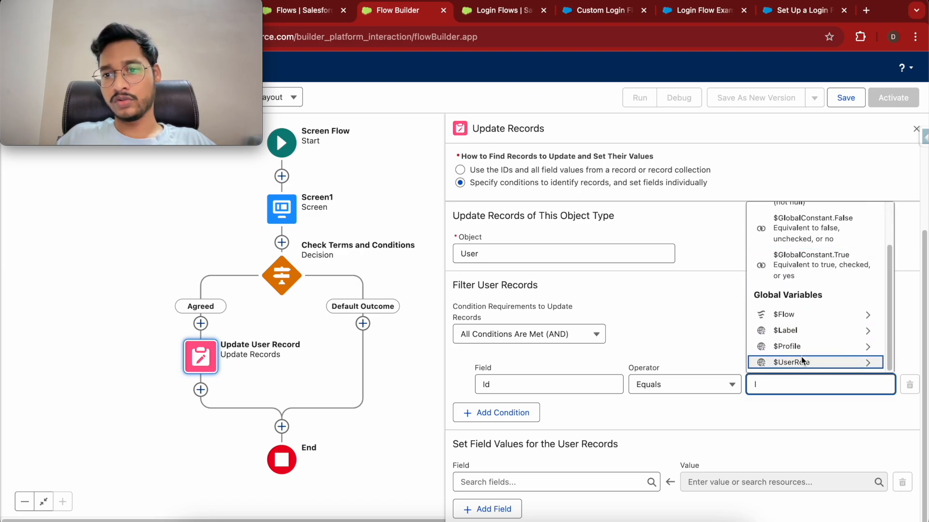
click(809, 315)
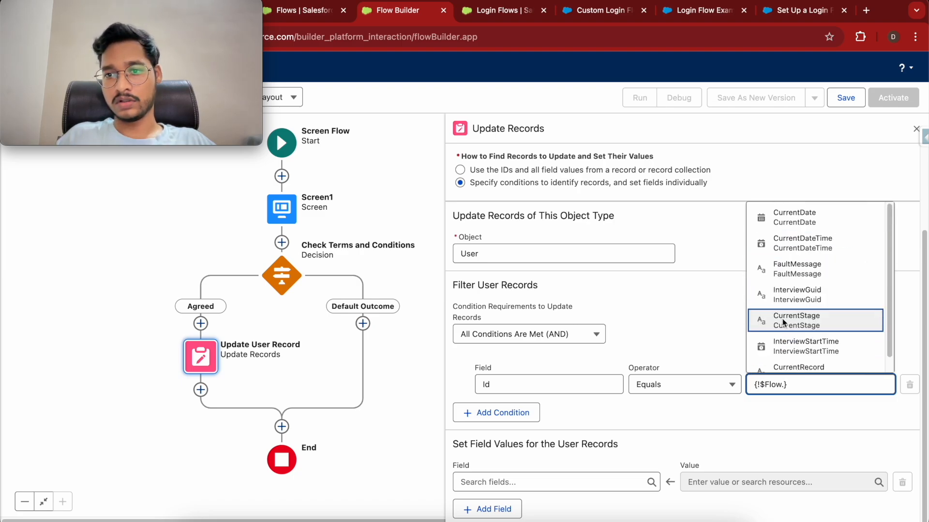
scroll(784, 251, down, 1)
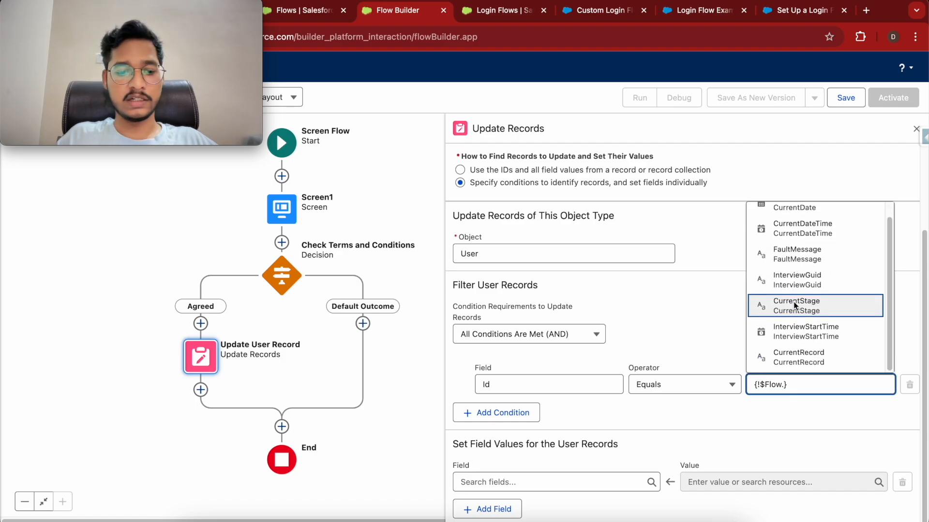
key(ctrl+a)
key(BackSpace)
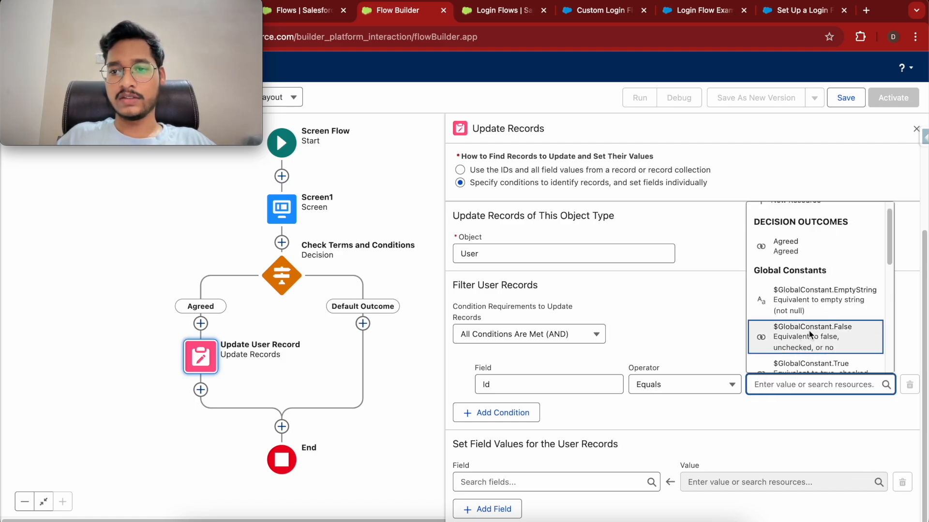
scroll(803, 338, down, 5)
click(807, 347)
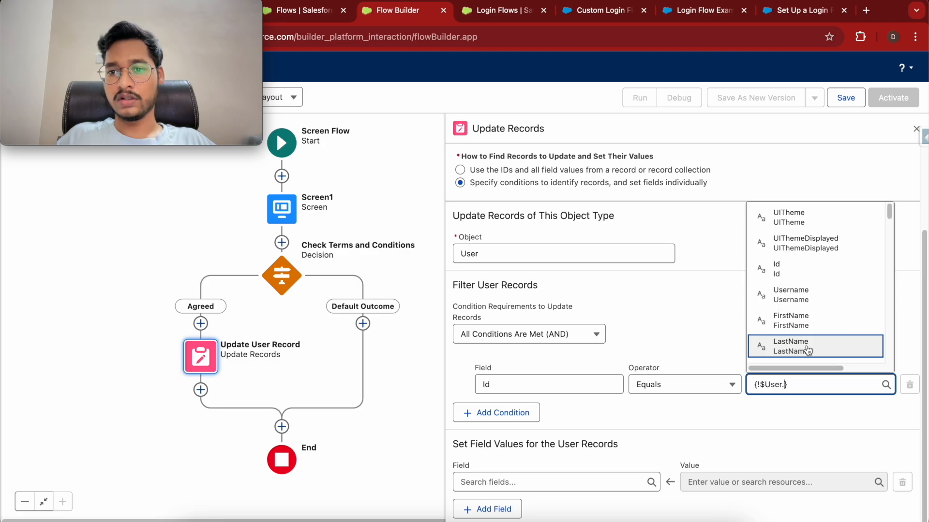
click(788, 270)
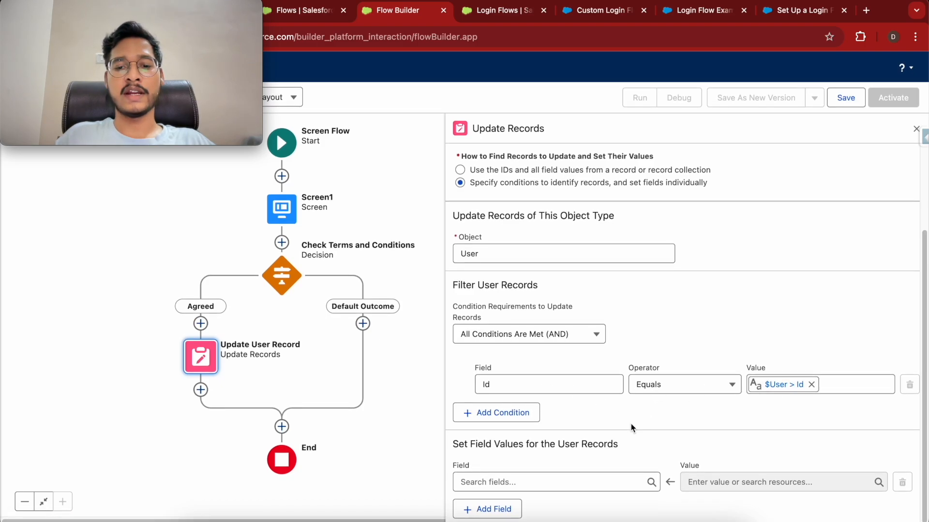
Set the User field Attestation_Date_Time__c to $Flow > CurrentDateTime in the update.
click(515, 484)
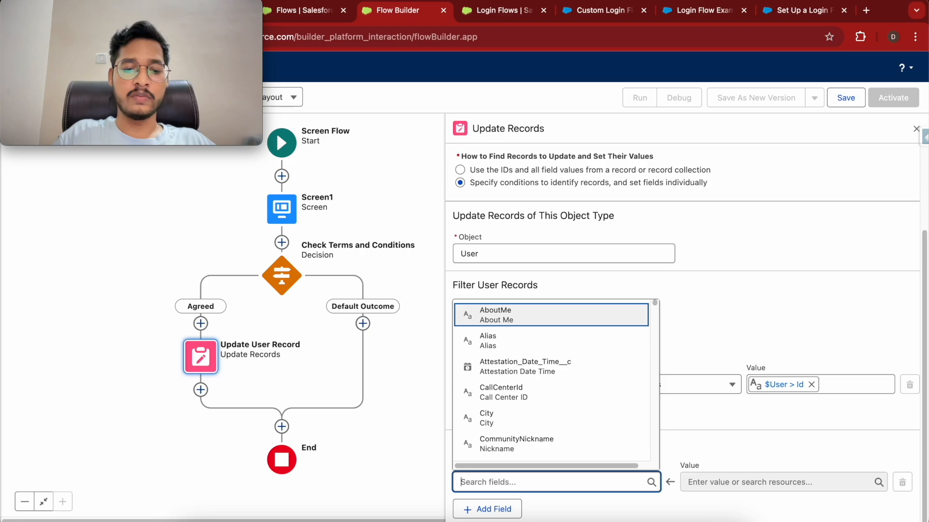
text(att)
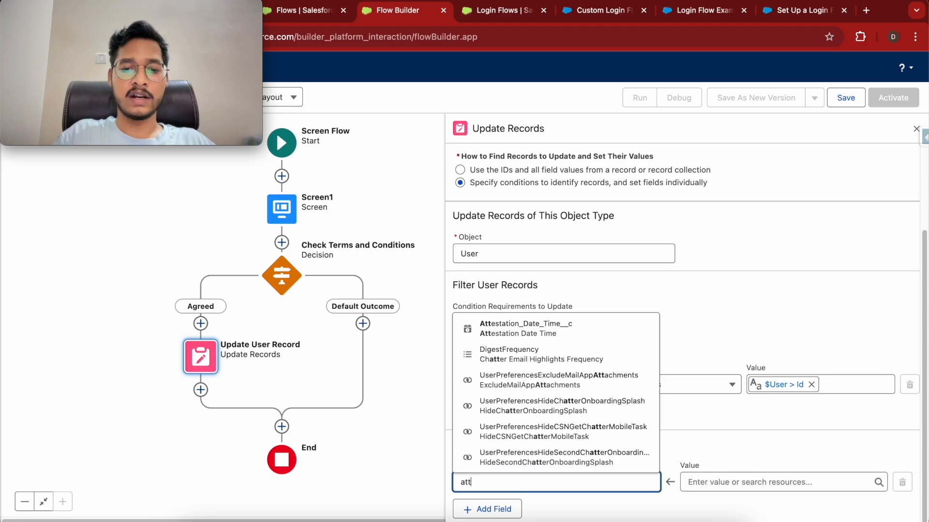
click(582, 335)
click(710, 481)
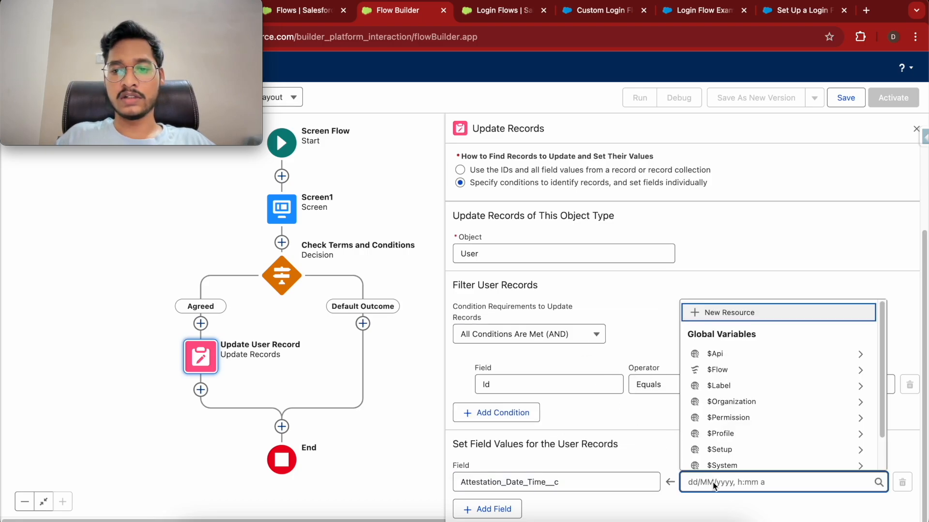
click(755, 371)
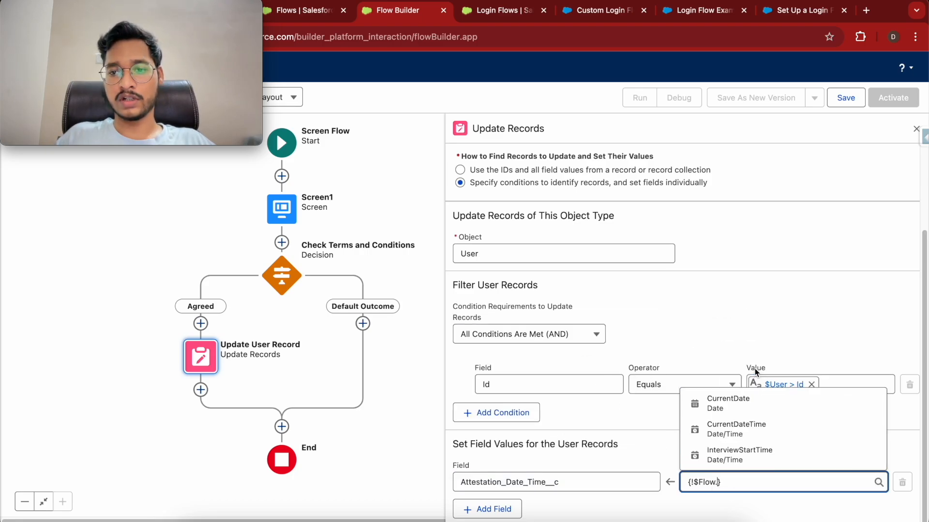
click(758, 429)
click(684, 453)
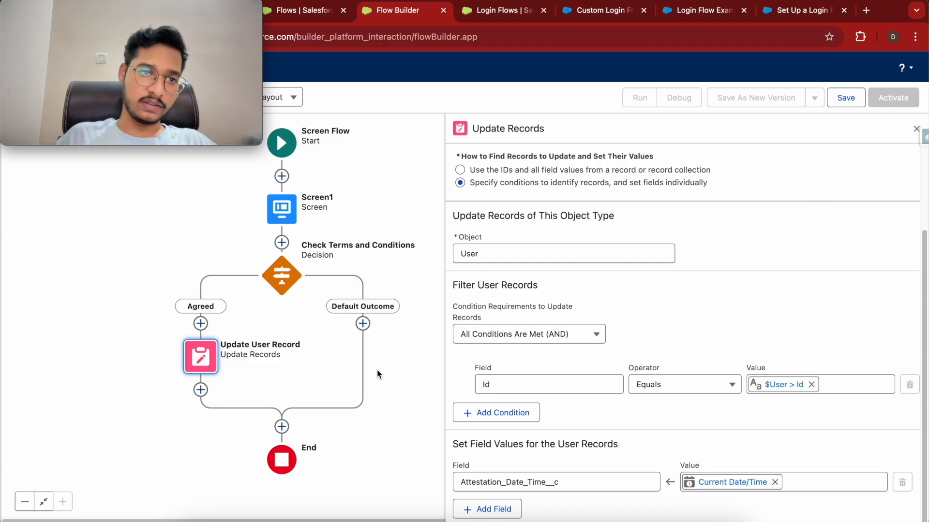
Start adding an element under Default Outcome and consult the Login Flow Examples help article.
click(363, 323)
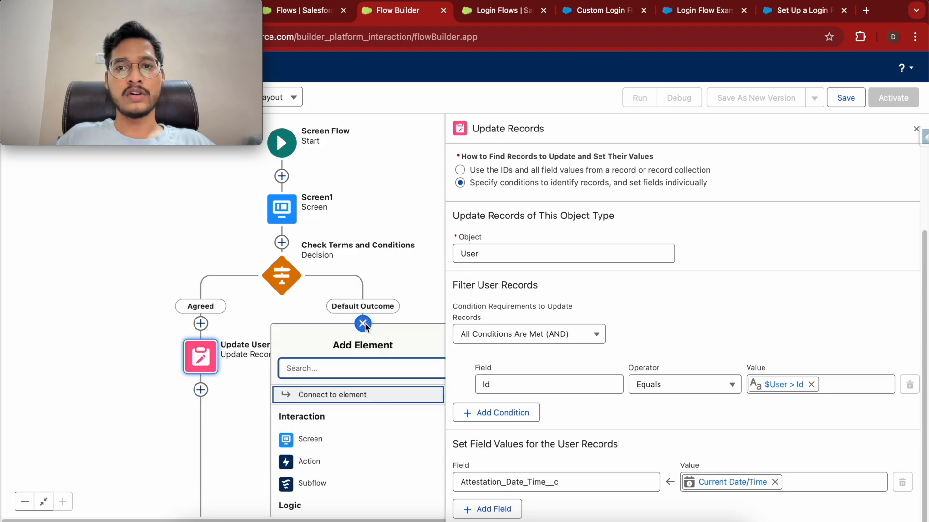
drag(172, 19, 174, 384)
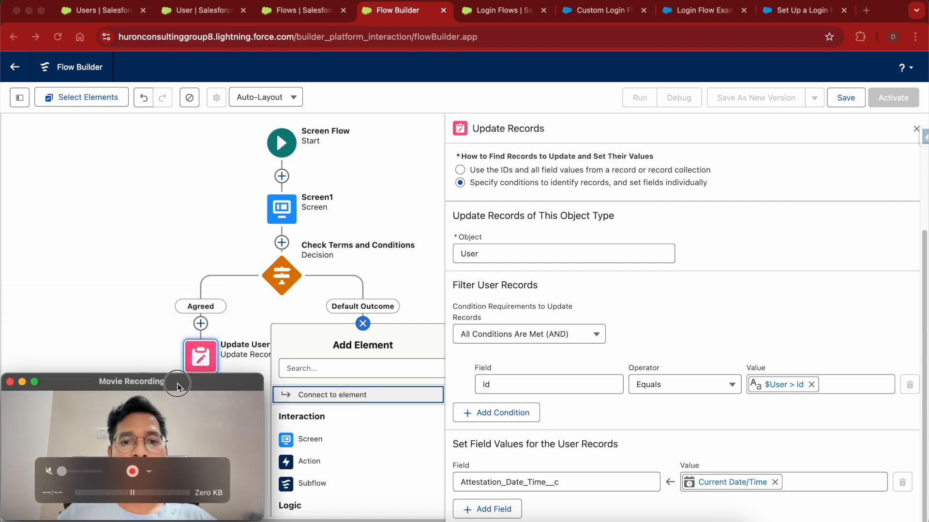
click(703, 14)
scroll(390, 356, down, 3)
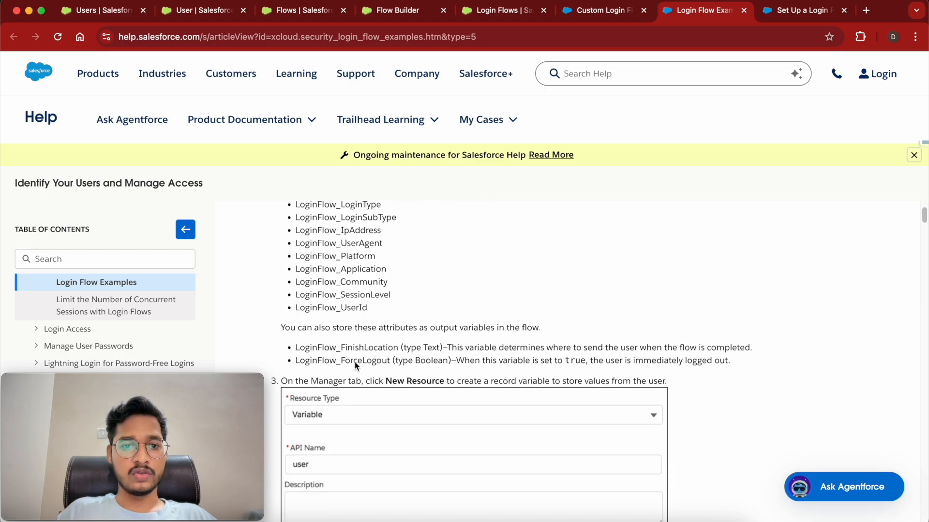
double_click(357, 360)
key(super+c)
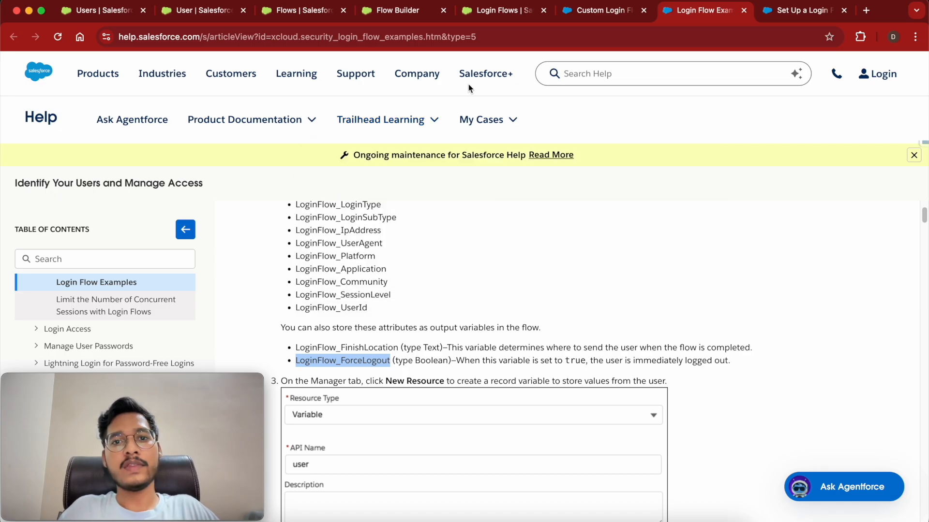
click(397, 12)
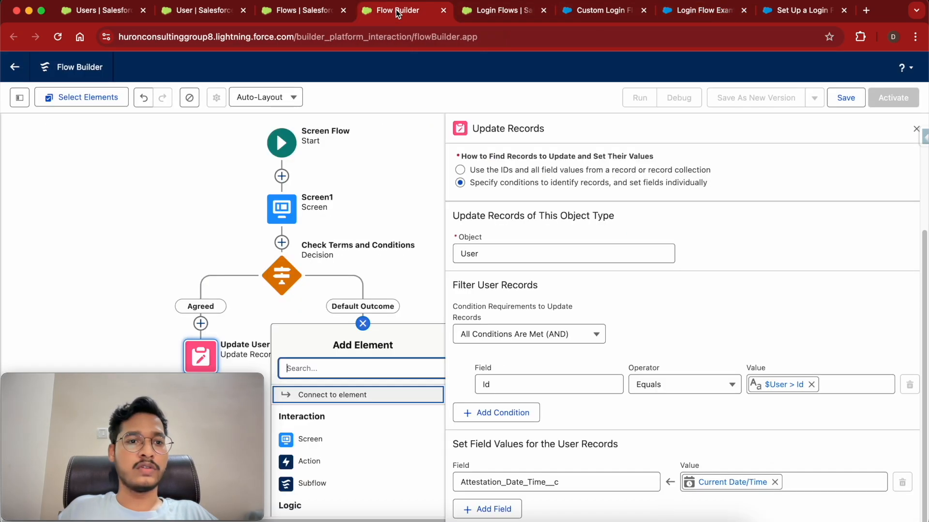
Create a new flow resource of type Variable, checking the help article along the way.
click(20, 97)
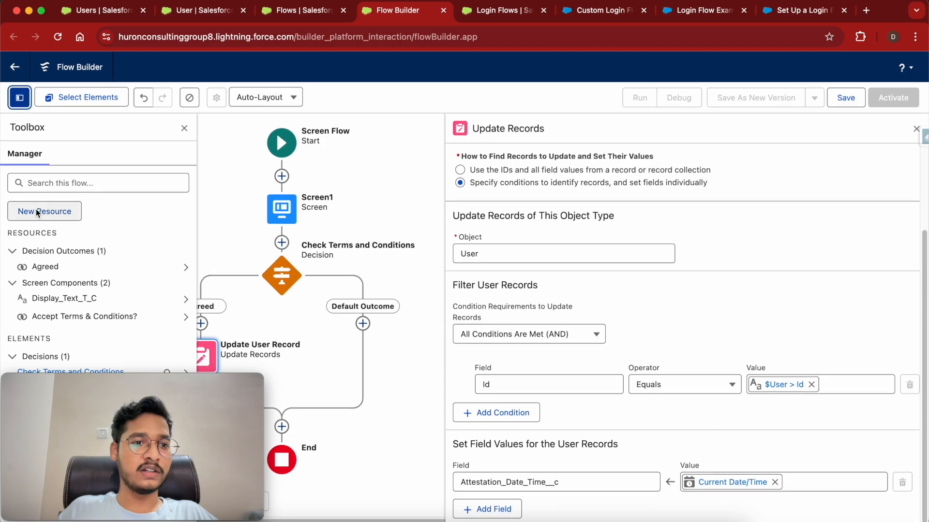
click(43, 213)
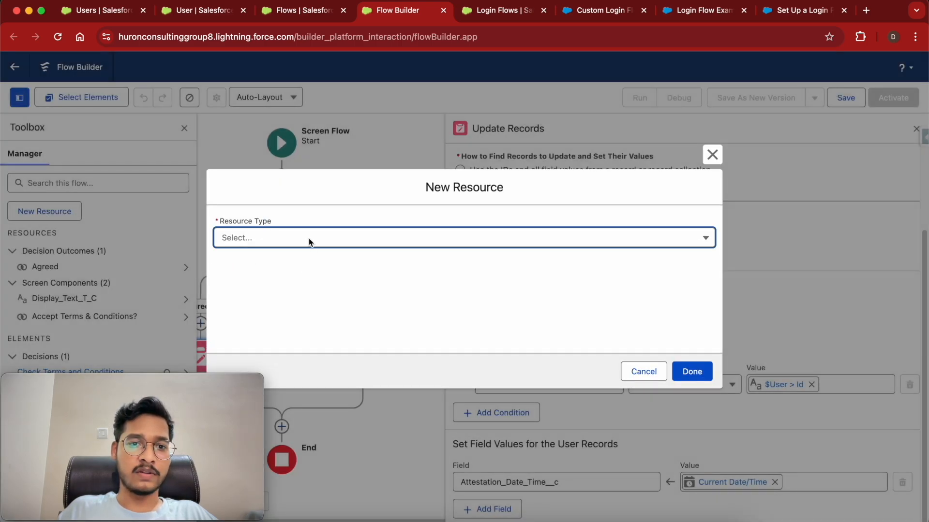
click(310, 240)
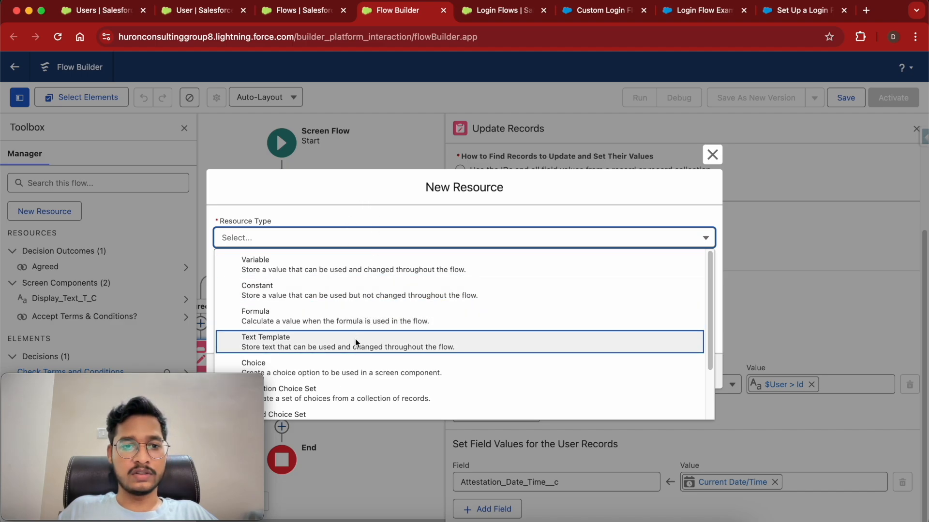
scroll(356, 342, down, 3)
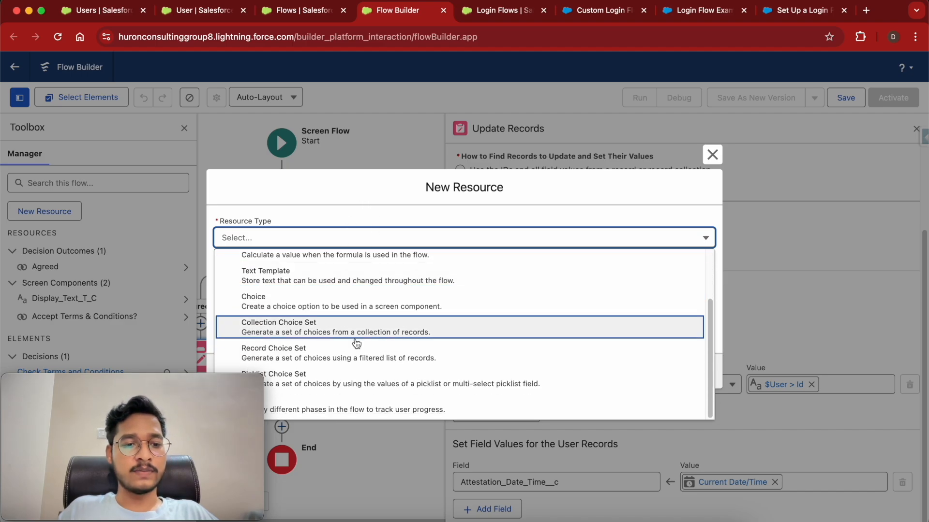
click(695, 11)
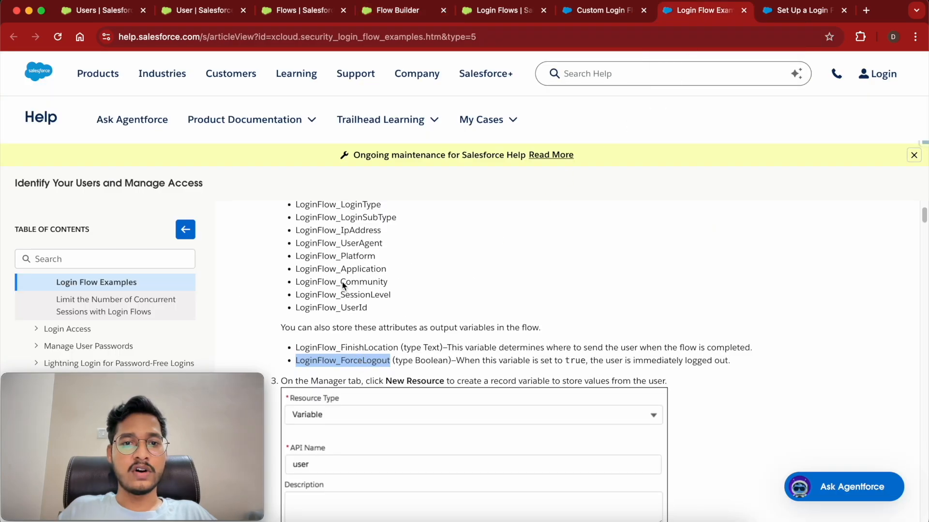
scroll(342, 286, up, 2)
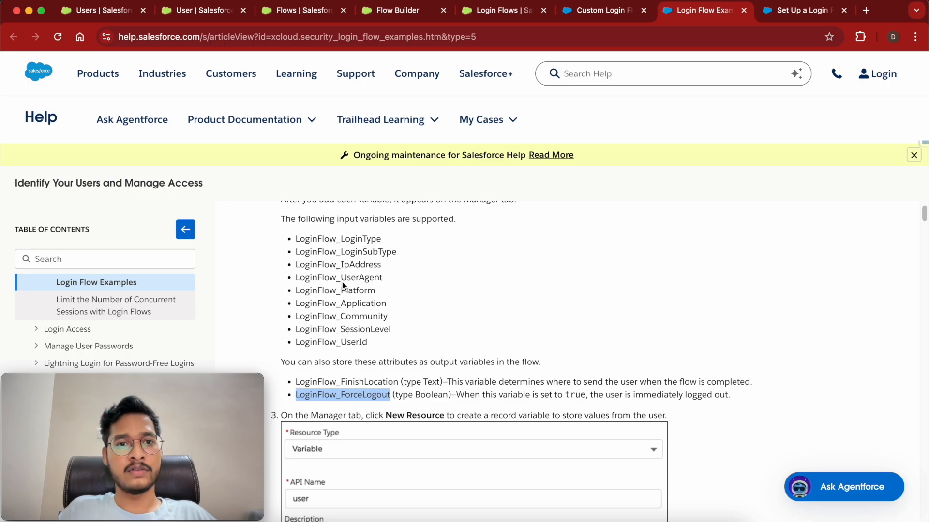
click(410, 15)
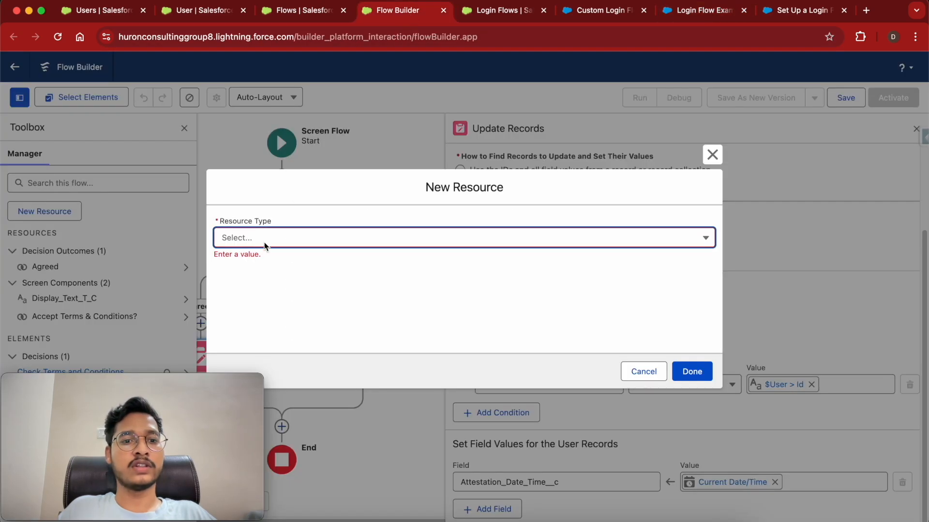
click(283, 237)
click(300, 260)
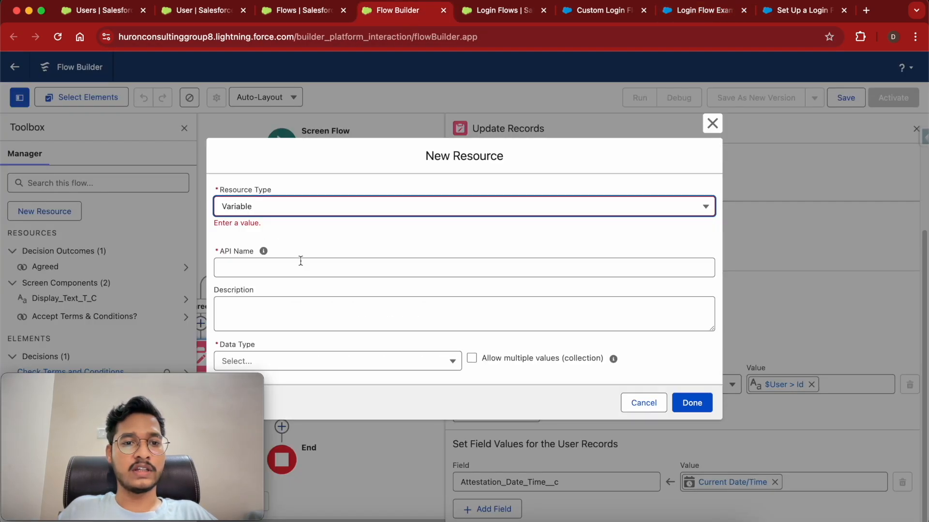
Name the variable LoginFlow_ForceLogout and give it the Boolean data type.
click(273, 271)
key(super+v)
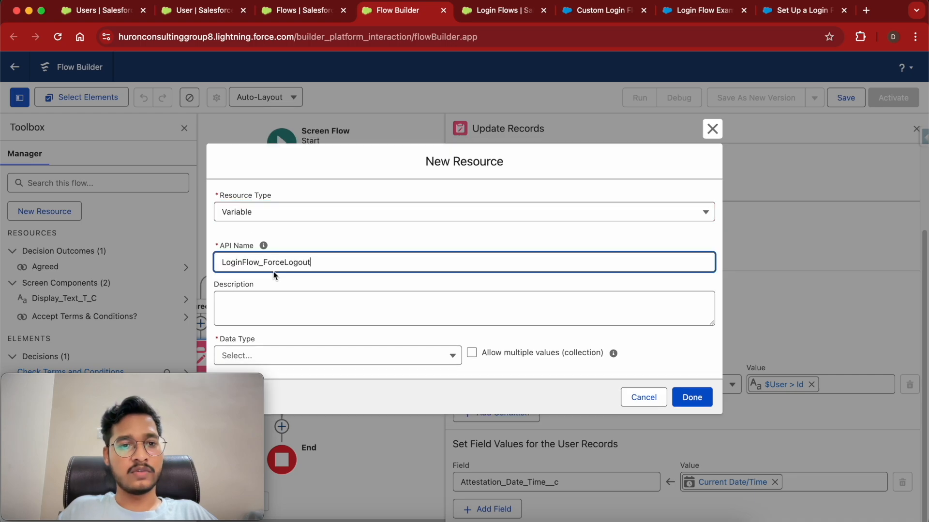
click(362, 238)
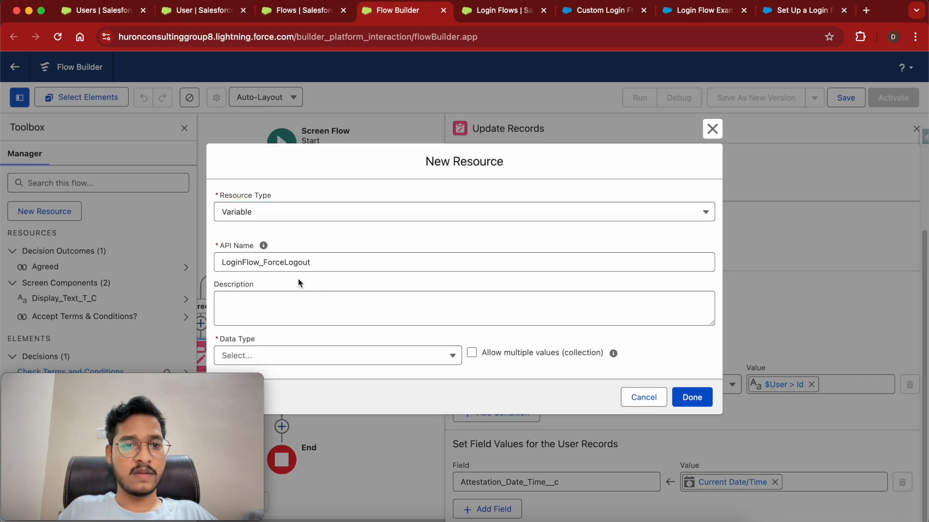
click(325, 355)
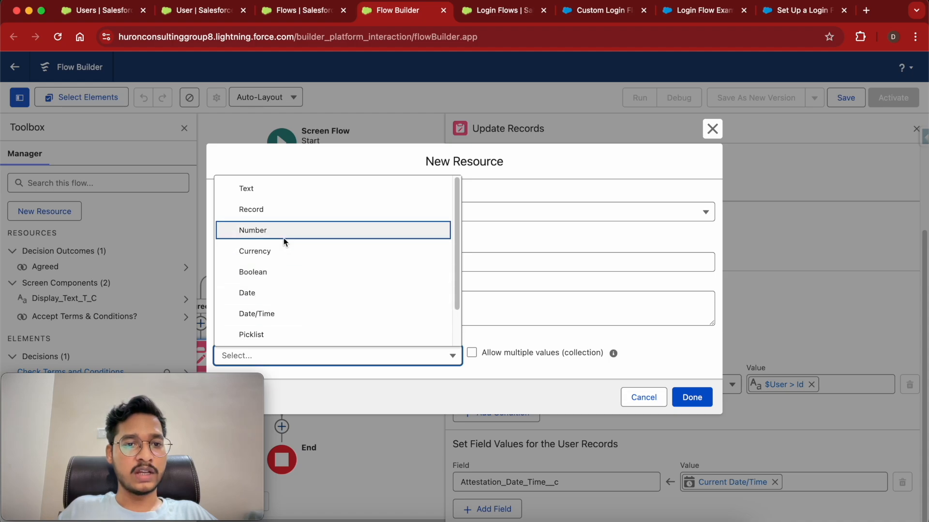
scroll(292, 284, down, 2)
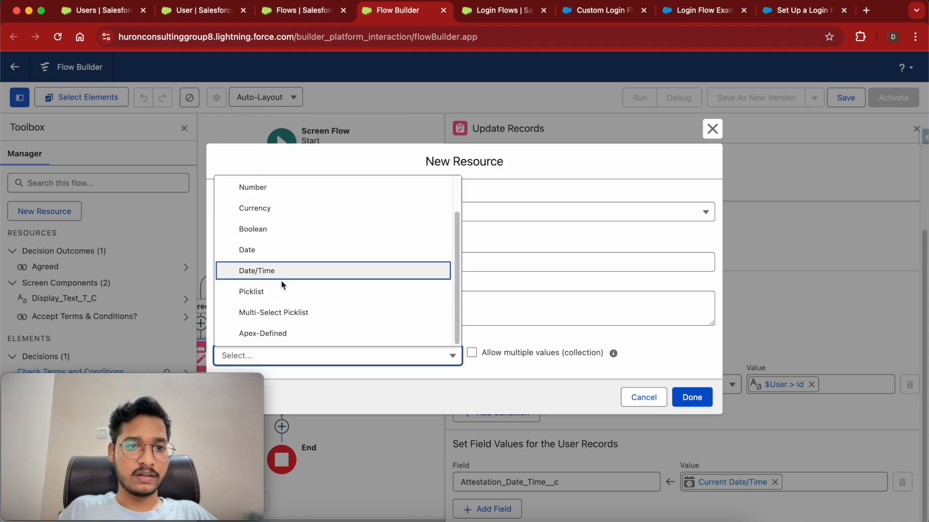
scroll(293, 246, up, 2)
scroll(293, 247, down, 2)
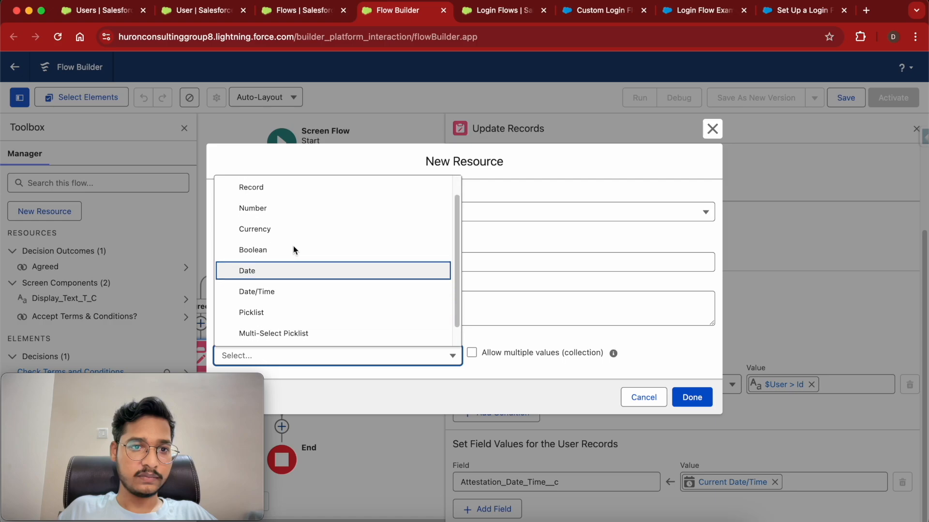
click(293, 228)
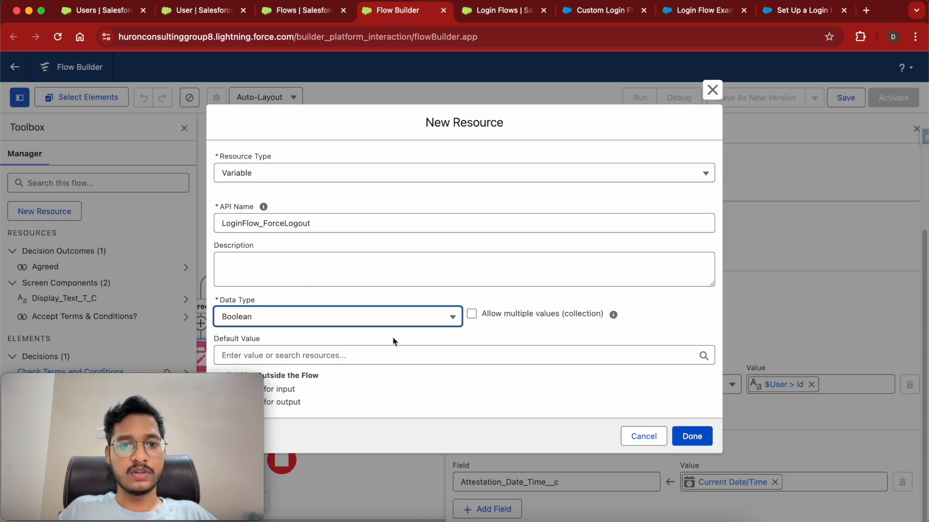
Make LoginFlow_ForceLogout available for input and output and save the variable.
mouse_move(193, 385)
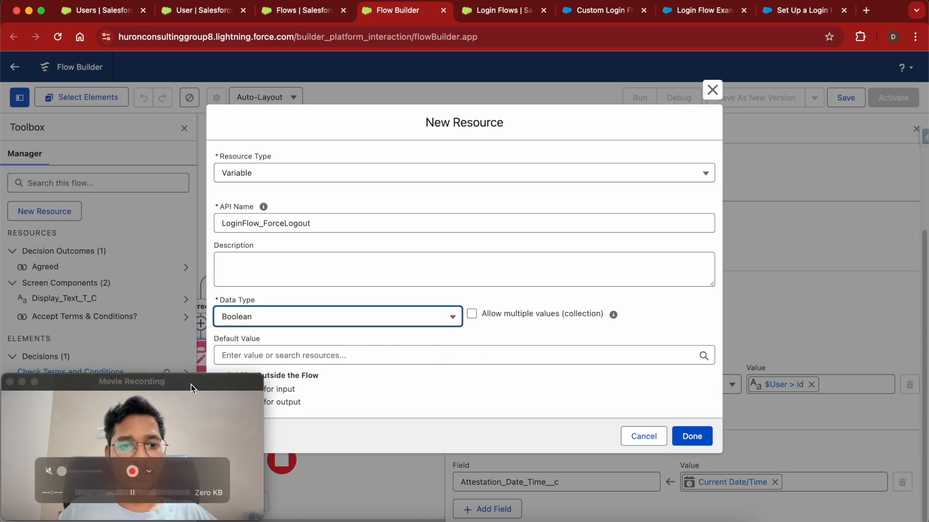
drag(184, 383, 859, 10)
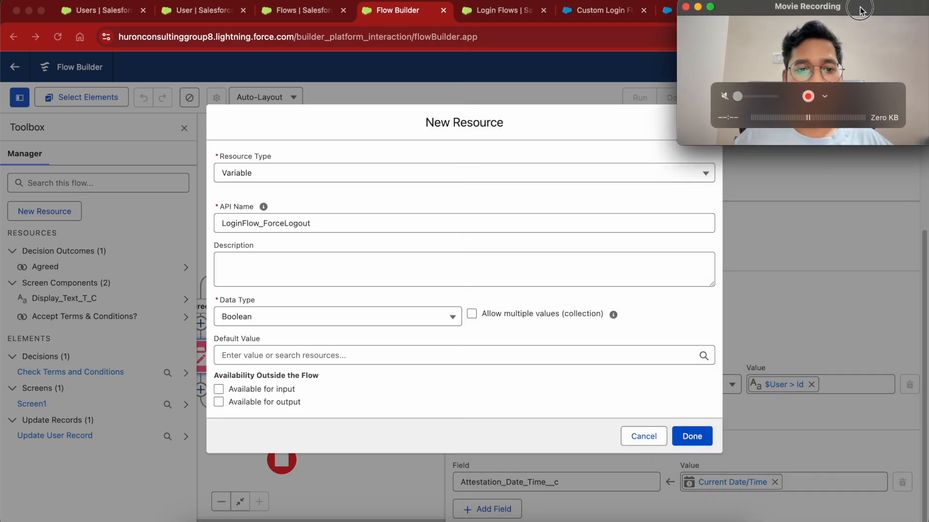
click(221, 390)
click(218, 390)
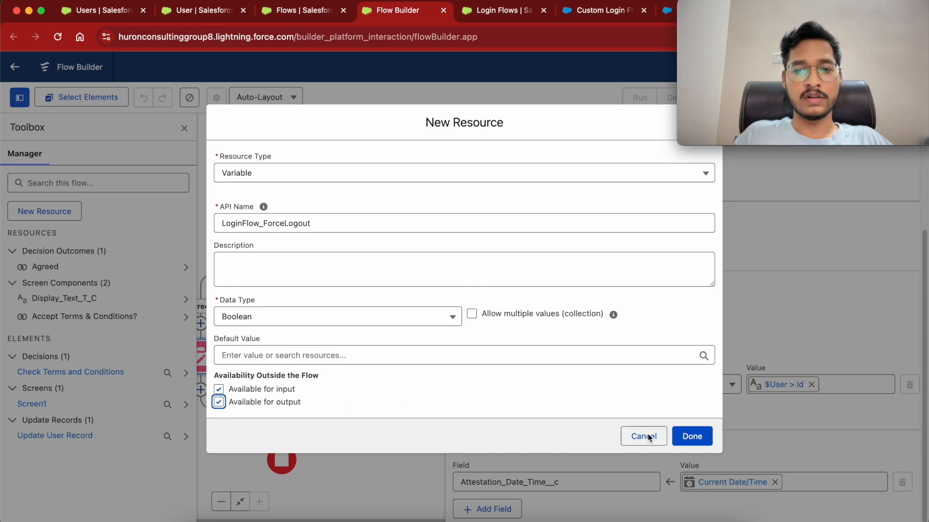
click(687, 437)
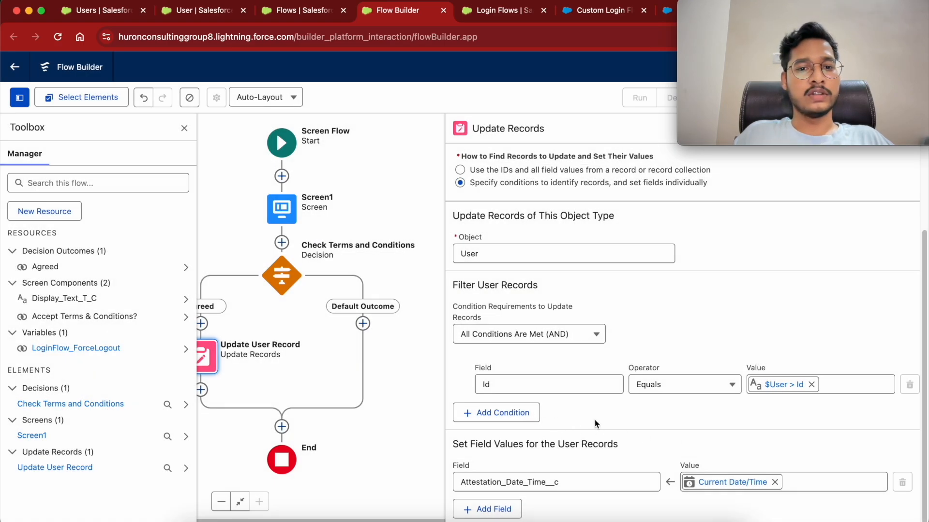
Add an Assignment on Default Outcome setting LoginFlow_ForceLogout Equals True.
click(363, 324)
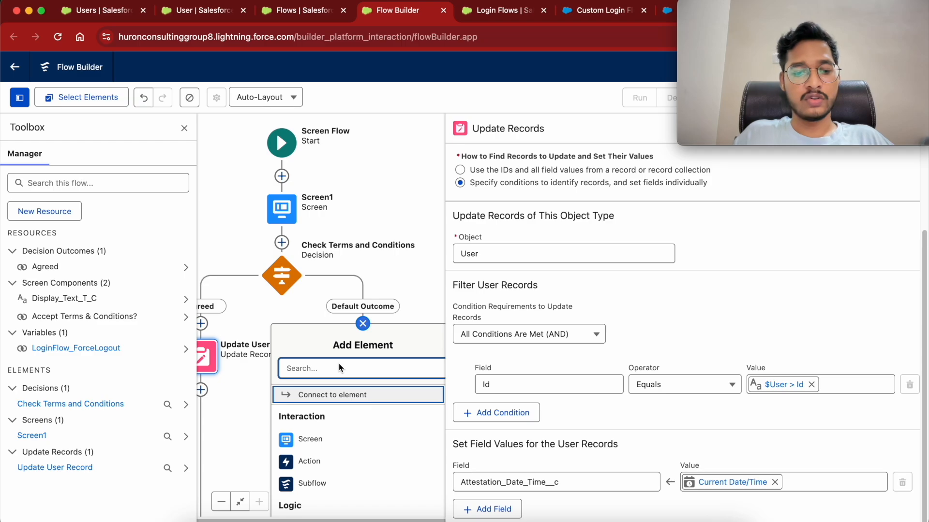
text(assi)
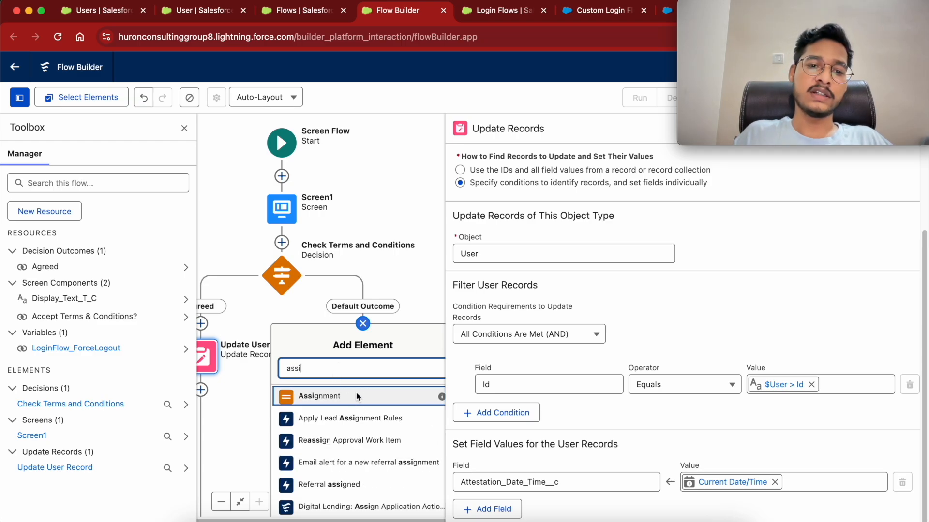
click(358, 396)
click(503, 320)
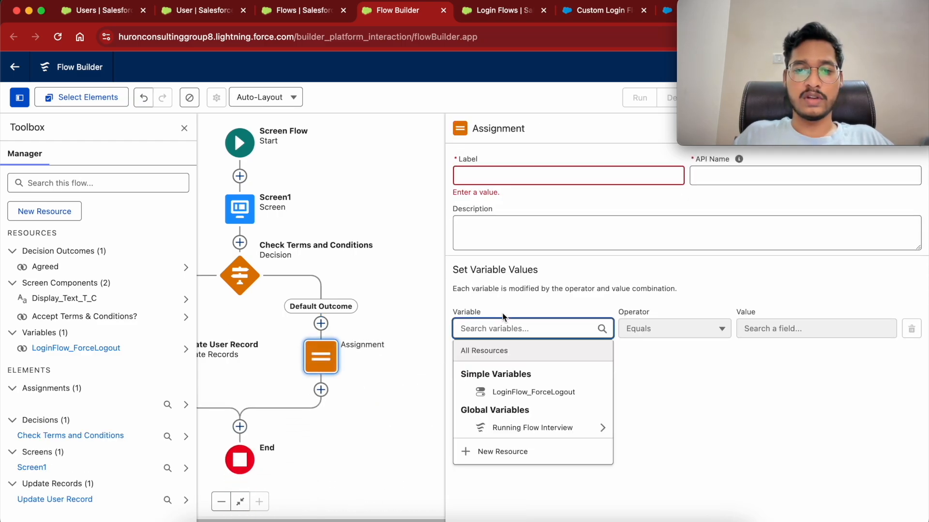
click(537, 392)
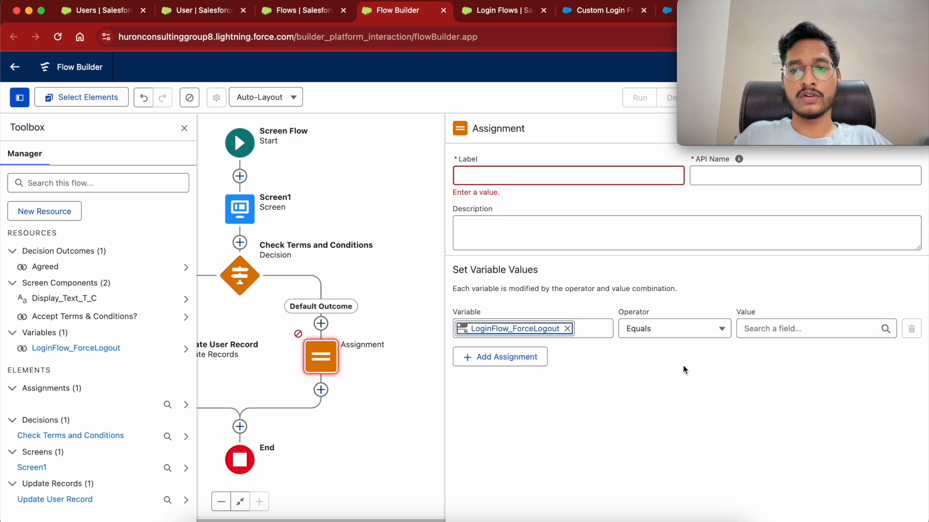
click(778, 334)
text(true)
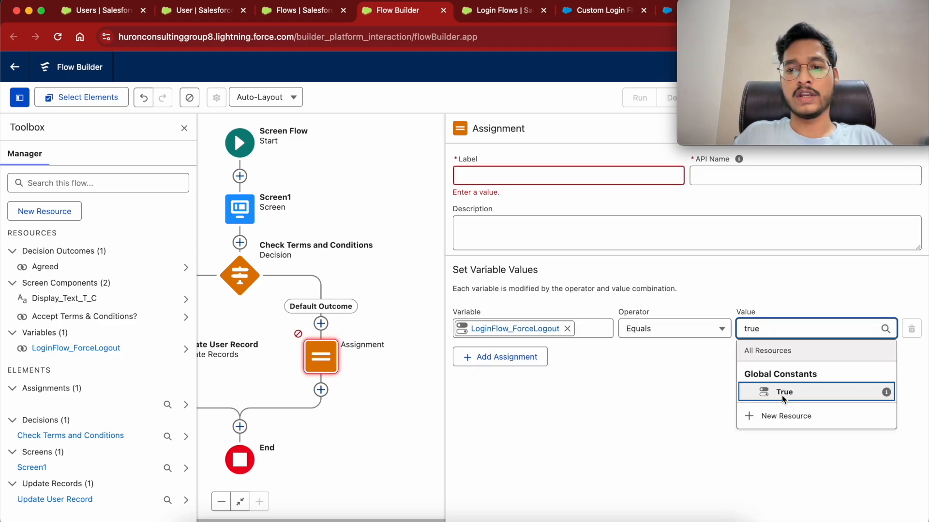
click(793, 393)
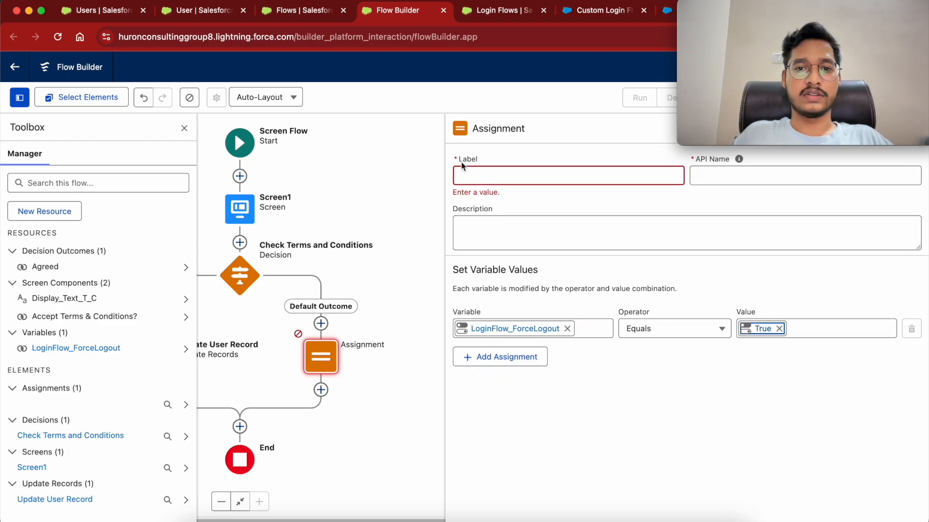
Label the assignment 'Force Logout' and confirm its API name.
click(474, 177)
text(Force Log)
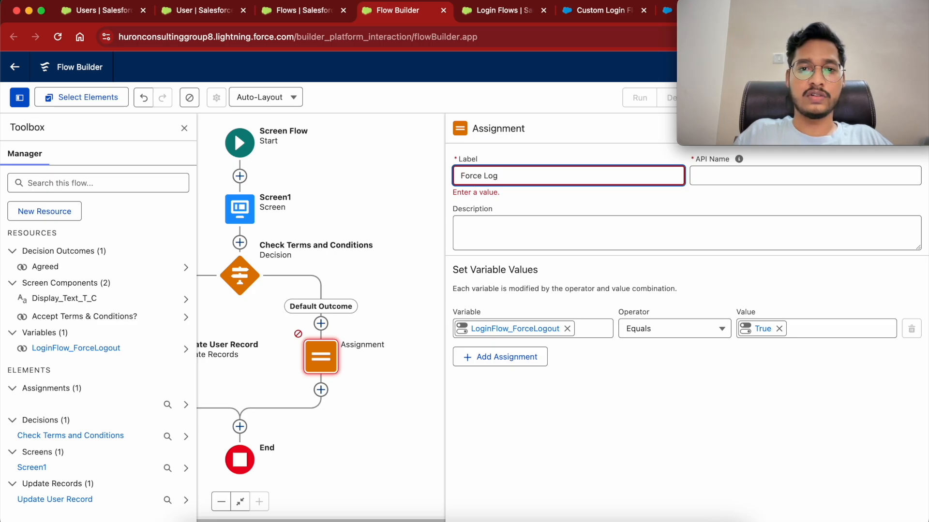
text(out)
key(Tab)
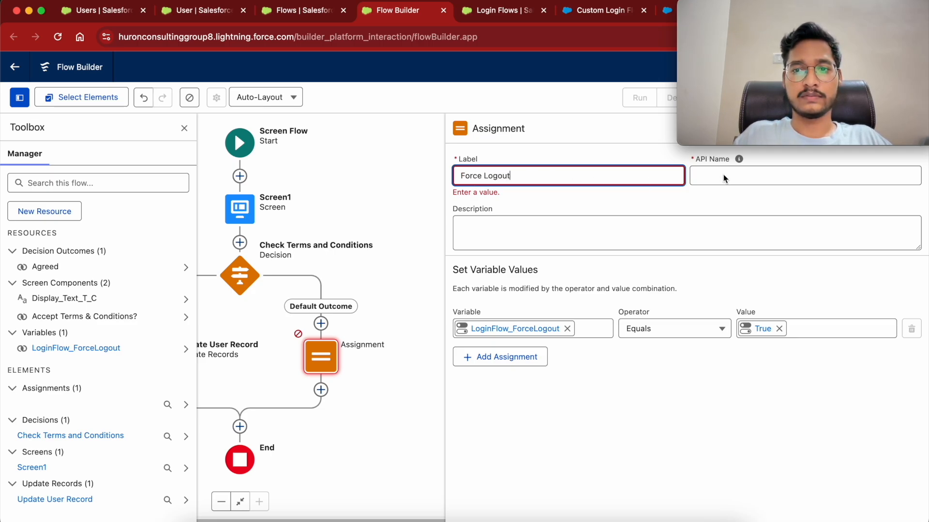
click(670, 204)
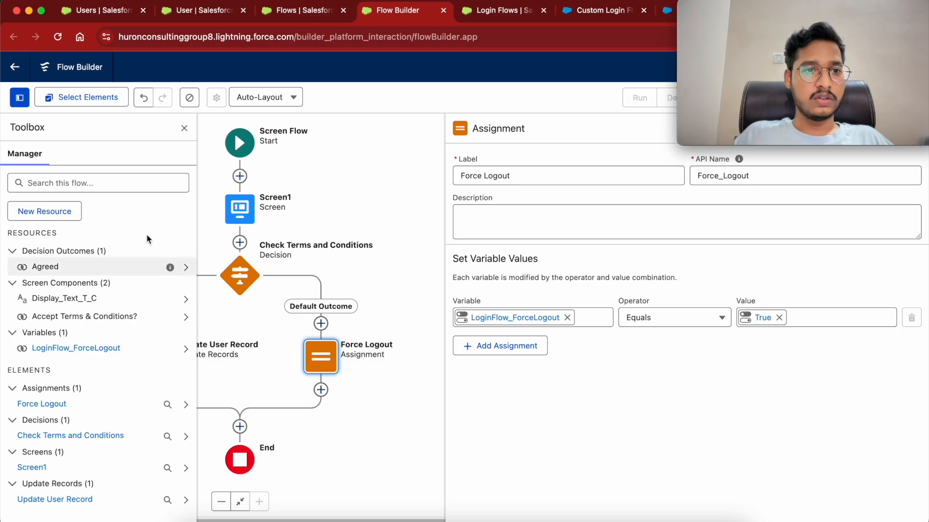
click(184, 128)
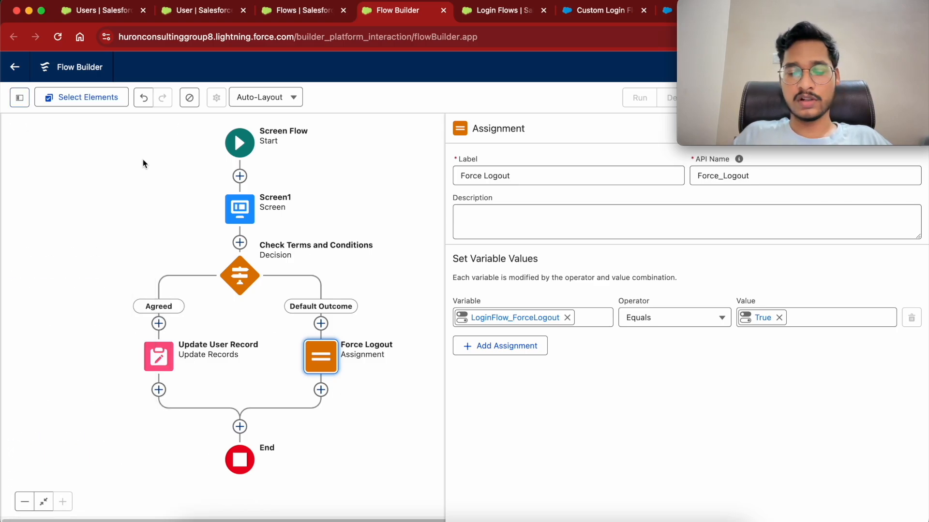
click(19, 97)
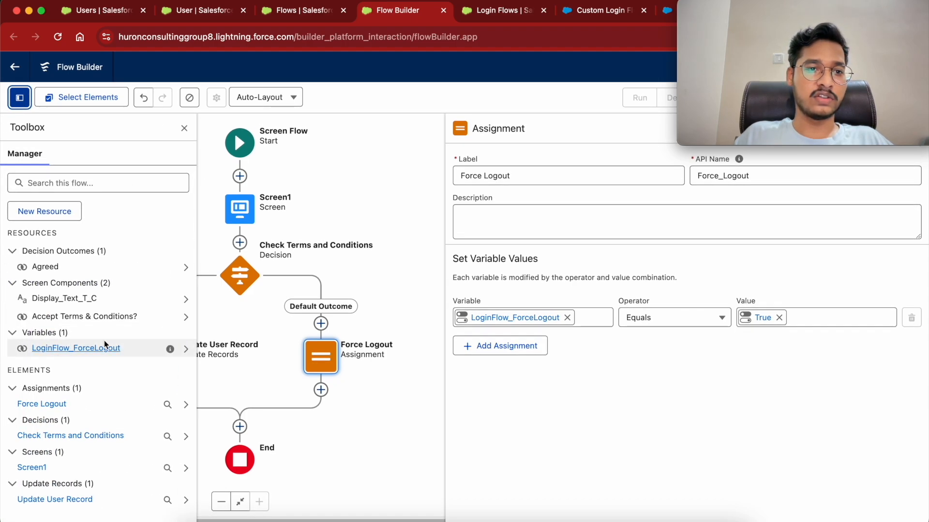
click(408, 243)
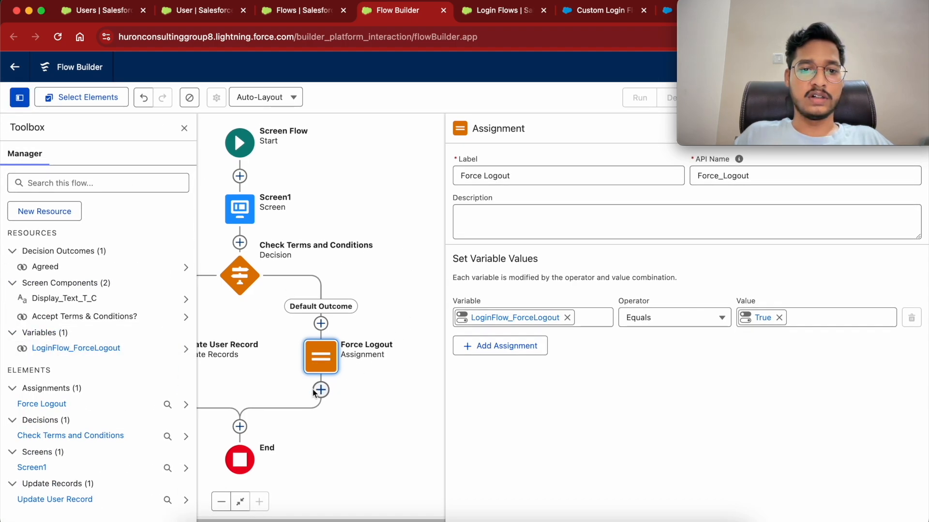
Add a screen labelled 'Logout' after the Force Logout assignment and close the Toolbox.
click(321, 390)
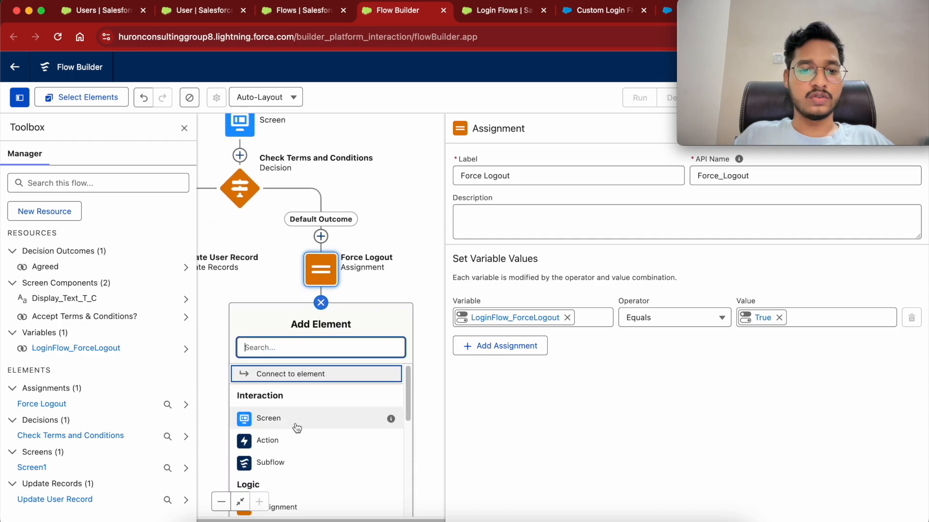
click(292, 358)
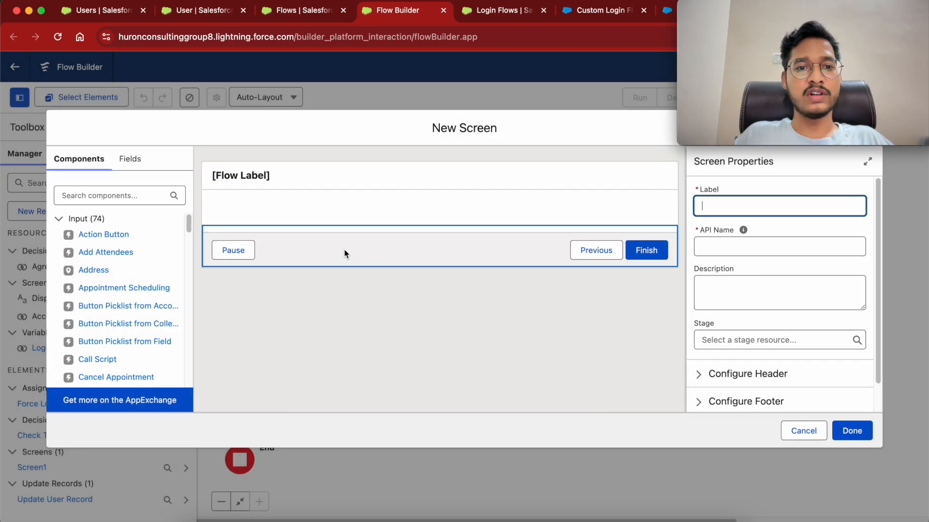
text(Logout)
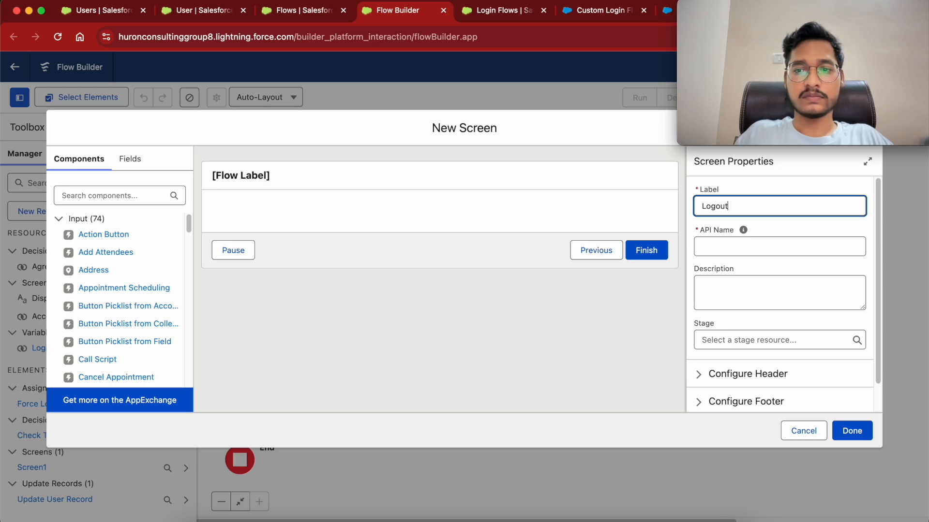
click(739, 252)
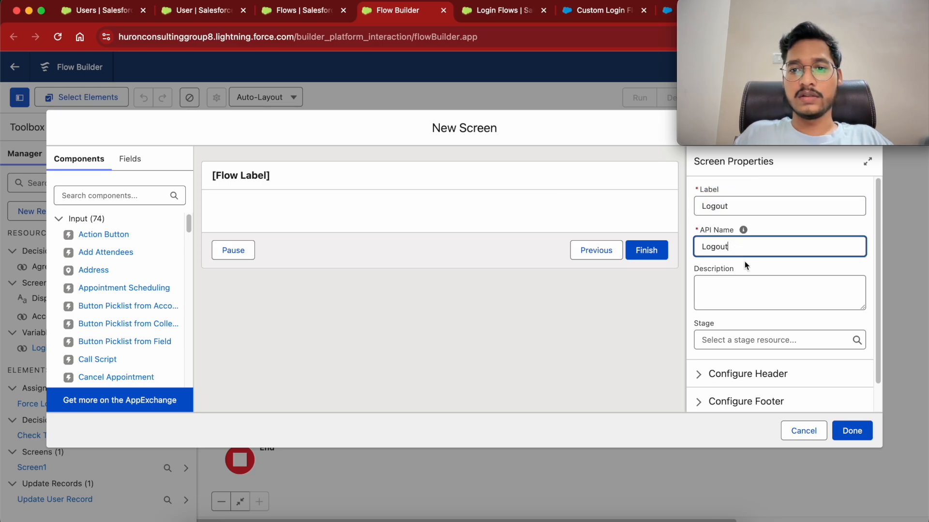
click(852, 431)
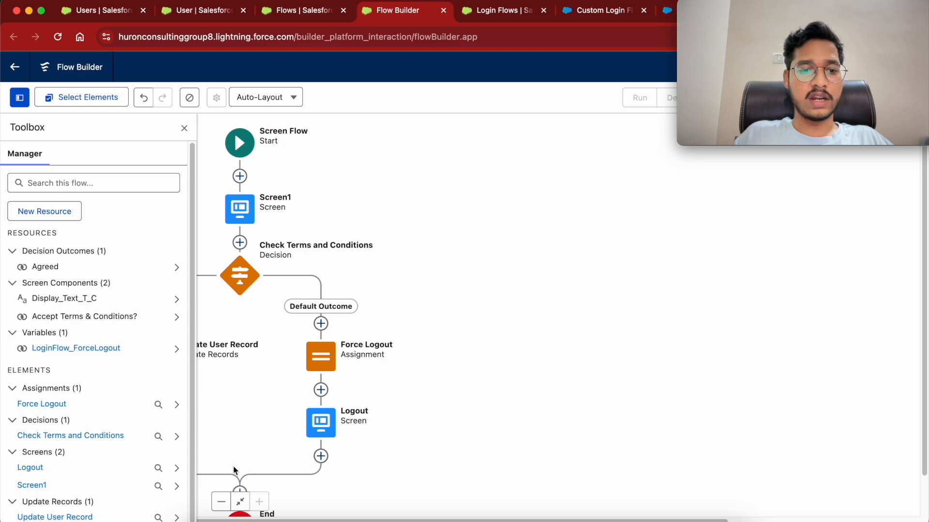
click(184, 127)
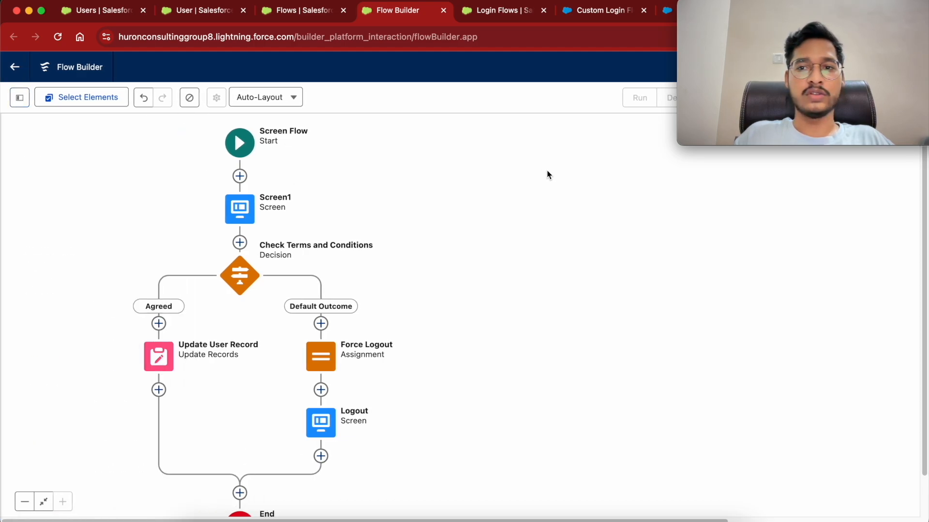
drag(755, 87, 737, 387)
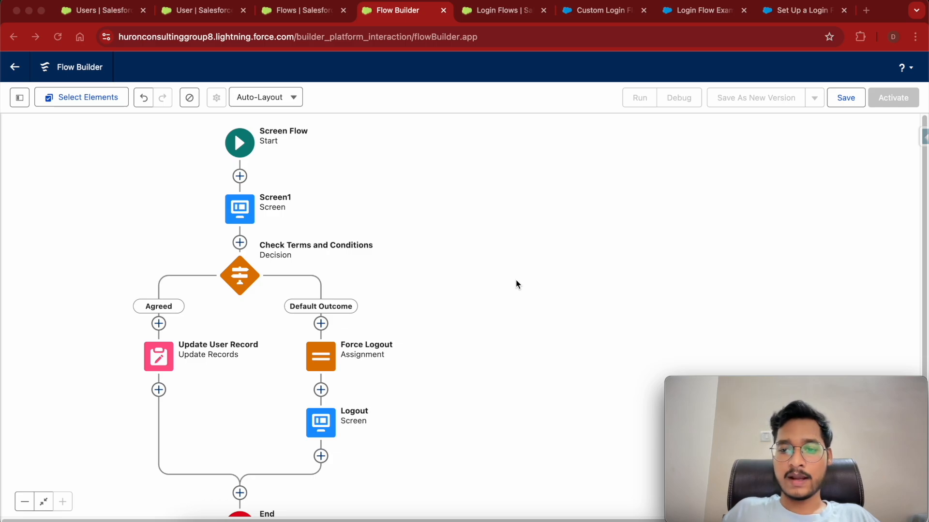
Save the flow with label 'Login Screen Flow' and activate version 1.
click(846, 100)
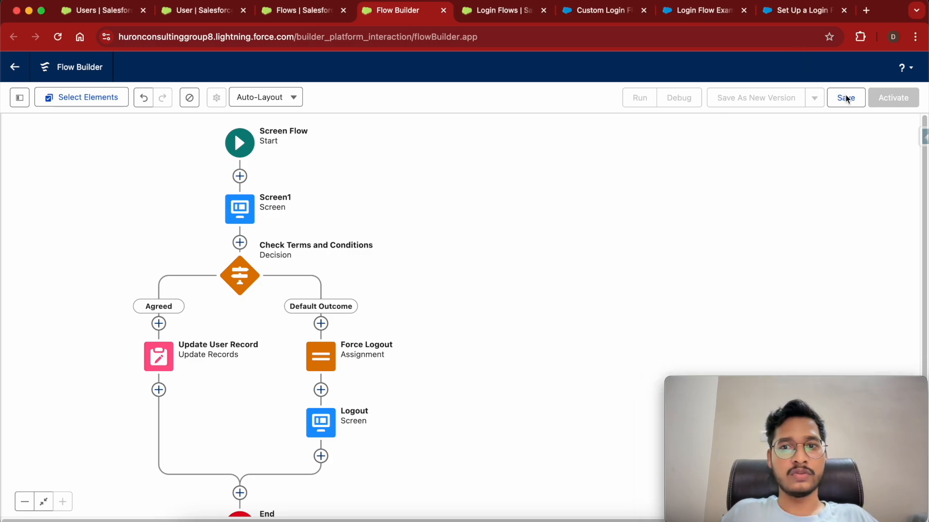
click(847, 99)
click(294, 251)
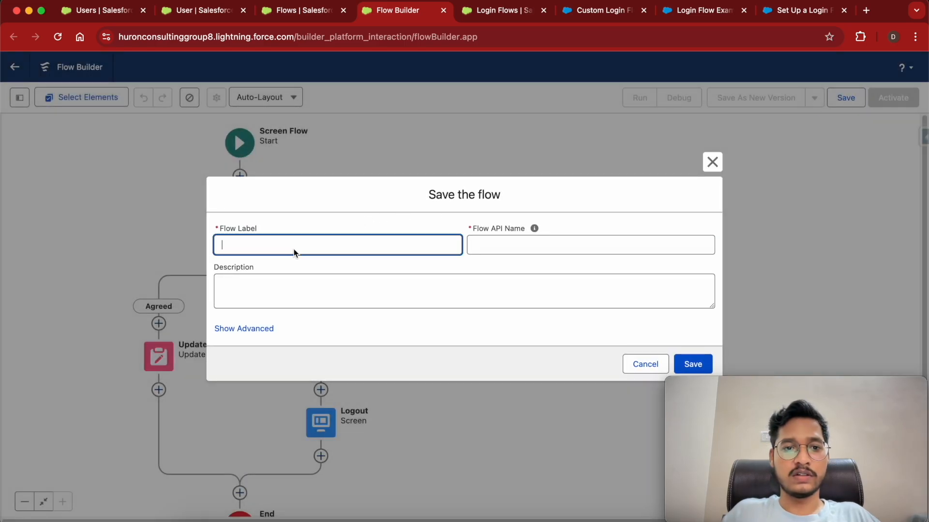
text(Login Screen Flow)
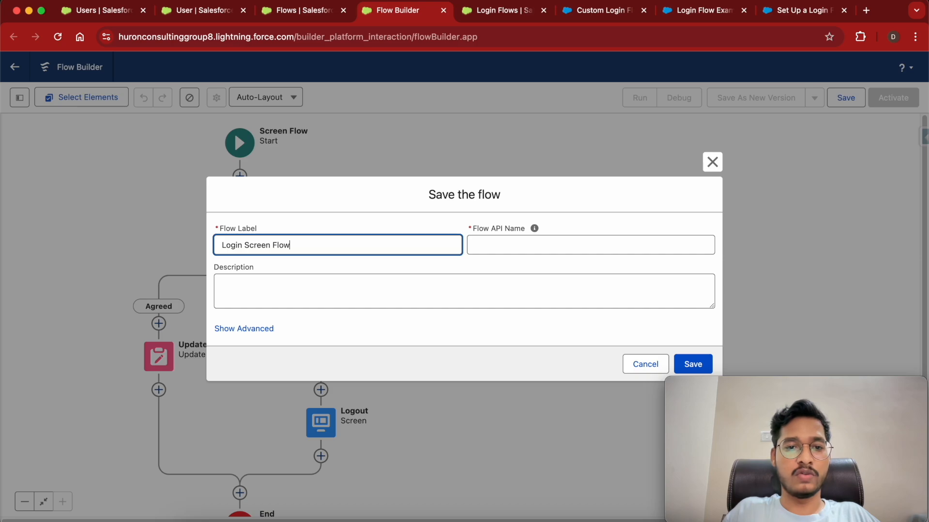
click(489, 246)
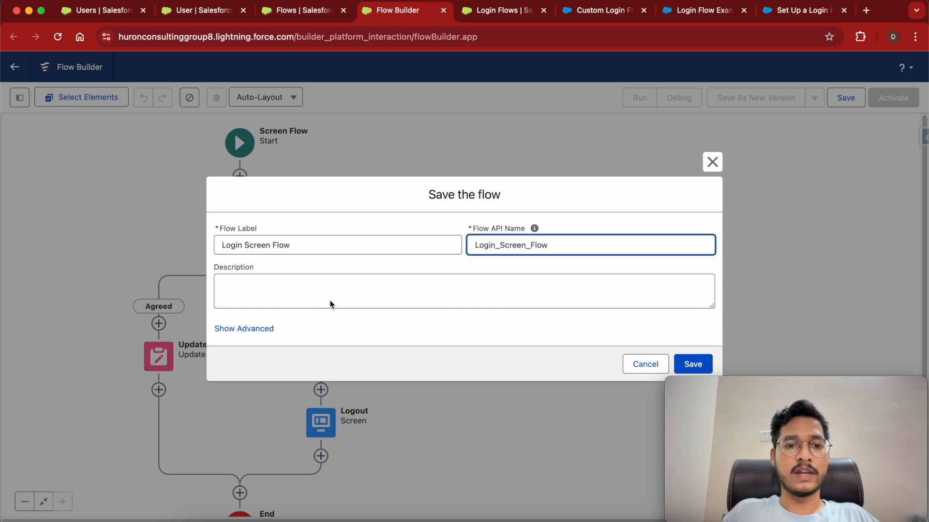
click(697, 366)
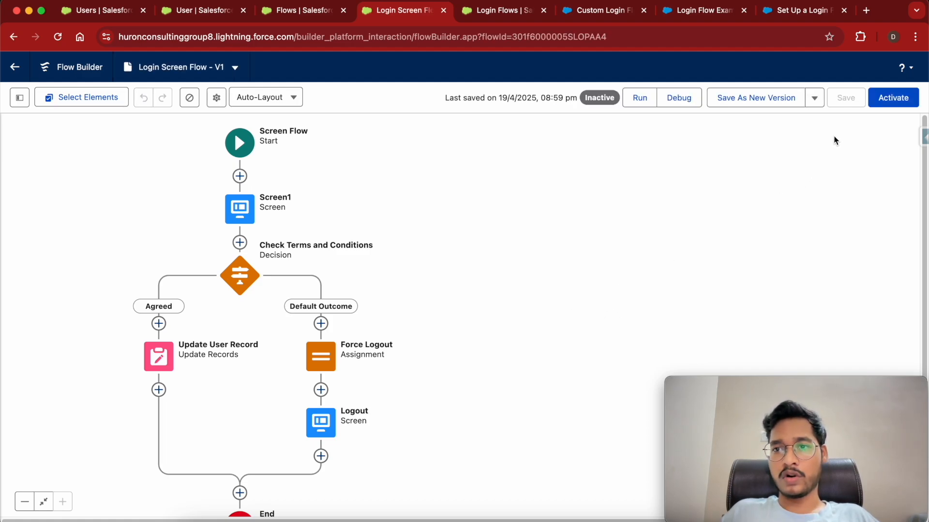
click(900, 103)
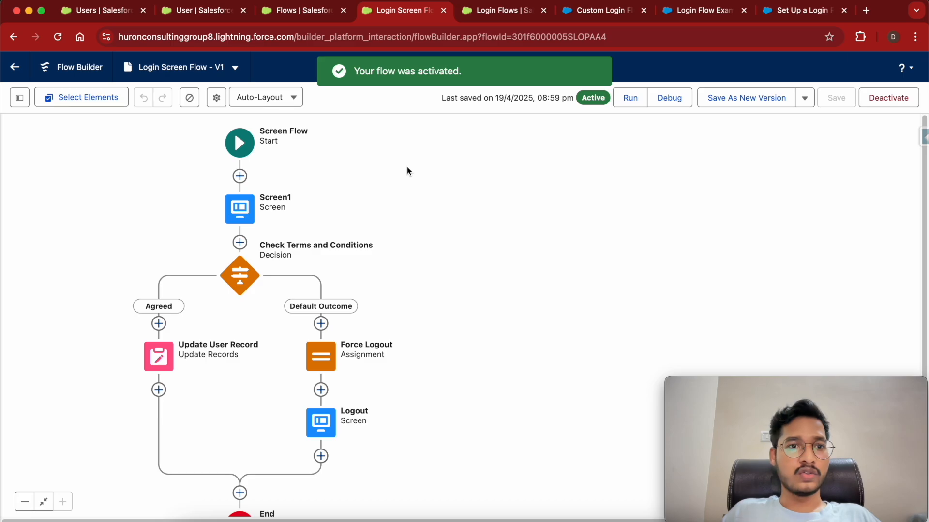
Reload the Login Flows setup page and start a New Login Flow.
click(489, 15)
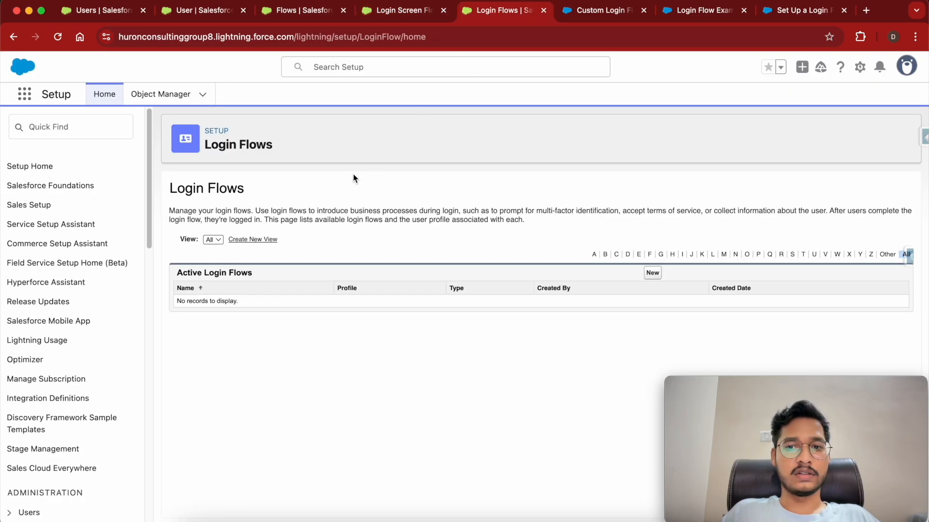
click(60, 36)
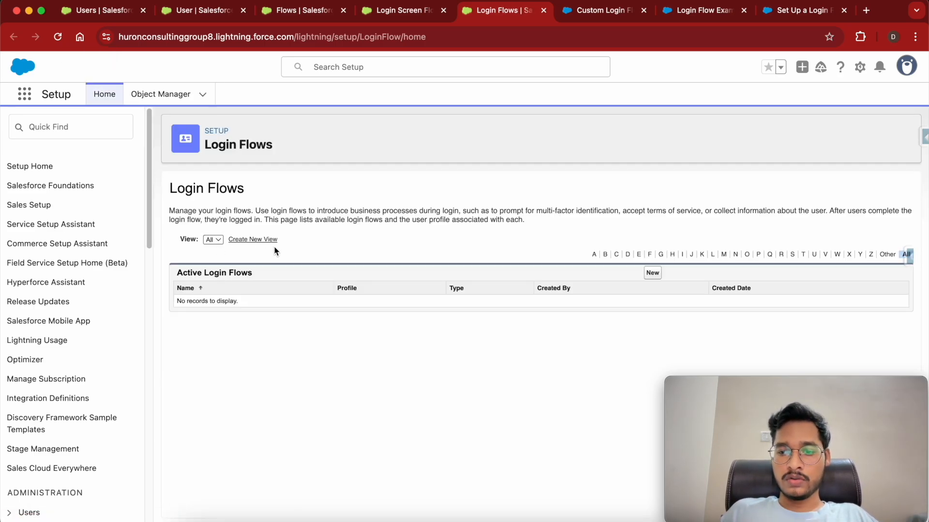
click(393, 11)
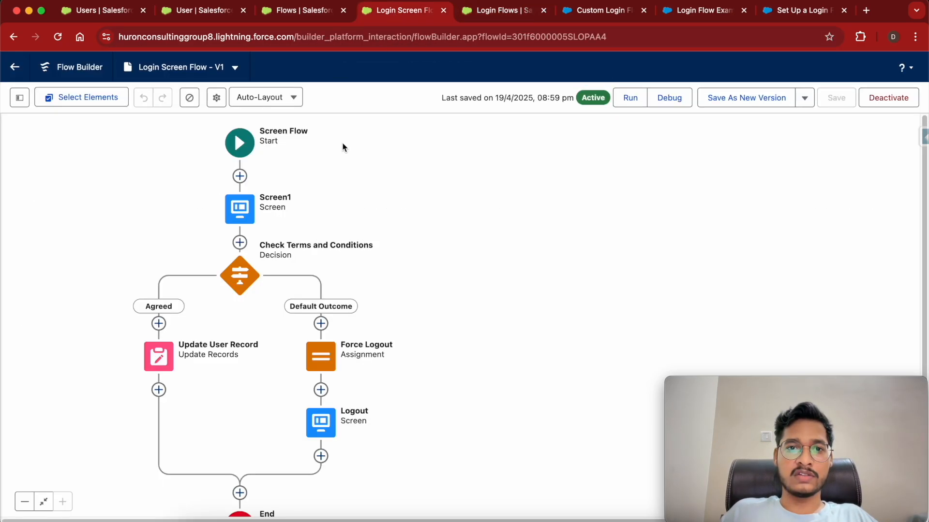
click(491, 11)
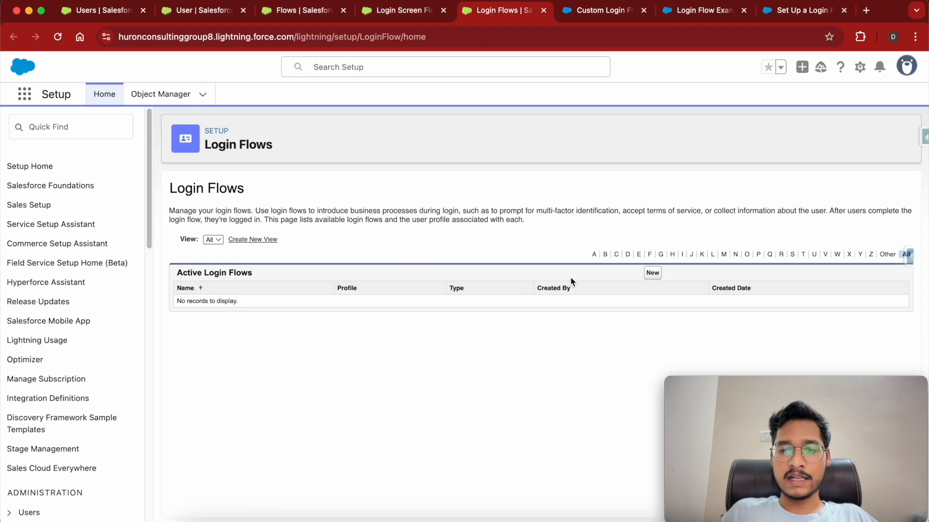
click(652, 274)
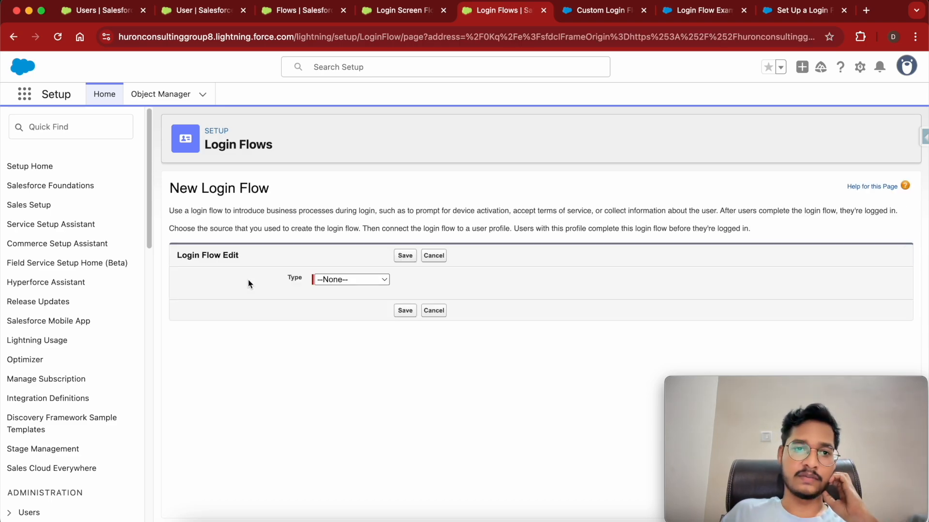
Set the login flow type to Flow, name it 'Login FLow Sys Admin', and pick Login_Screen_Flow.
click(338, 285)
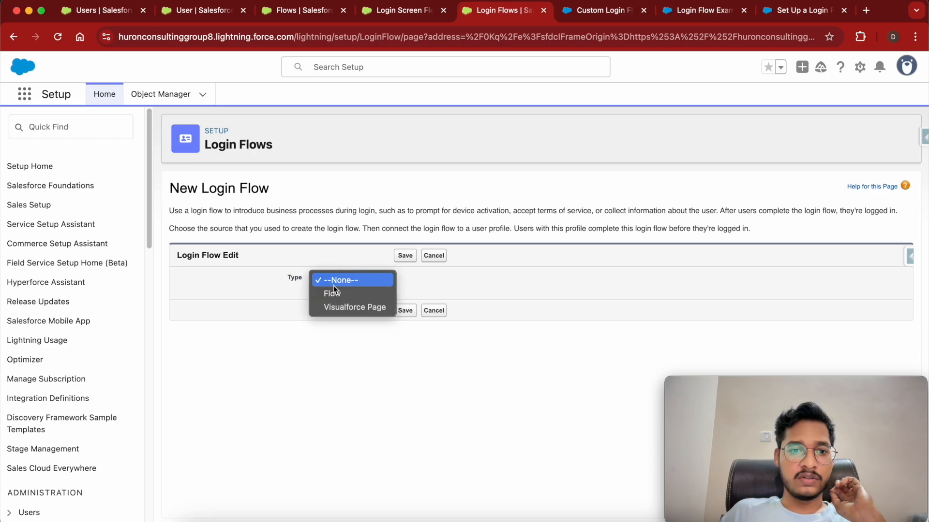
click(342, 294)
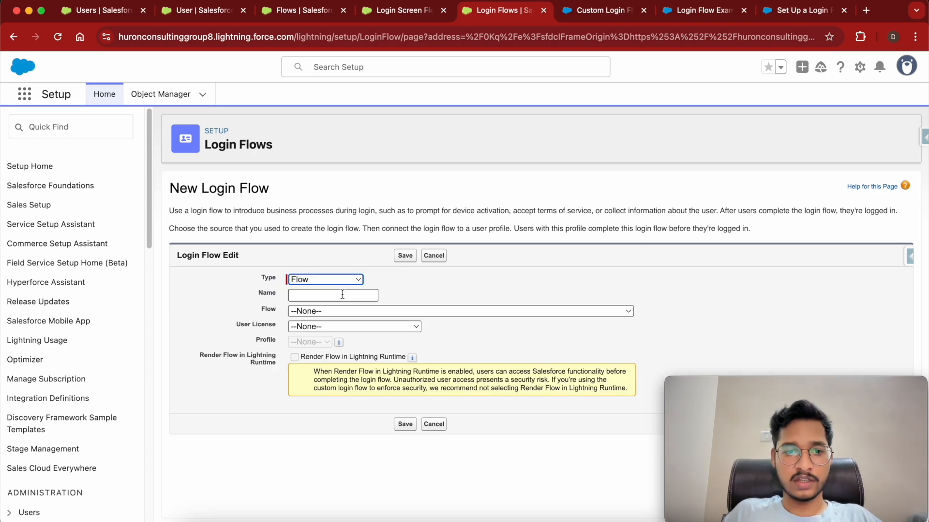
click(343, 294)
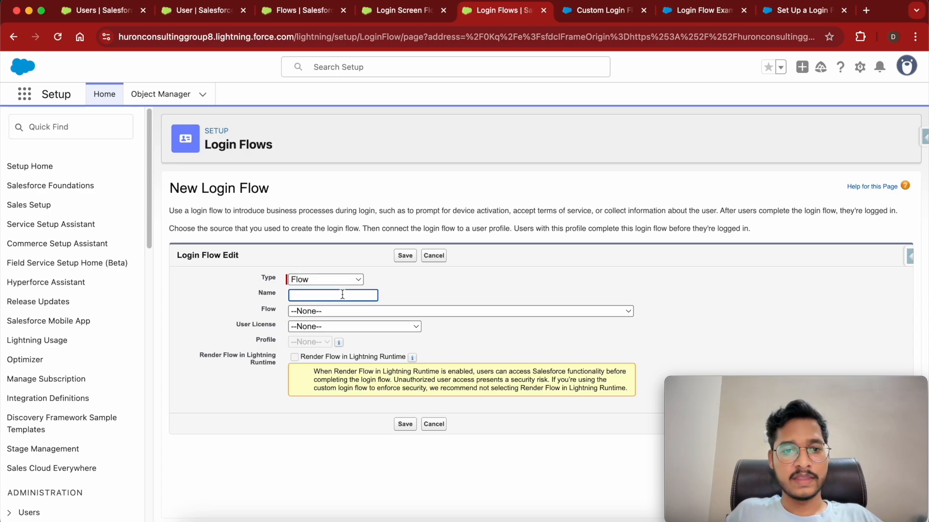
text(Login)
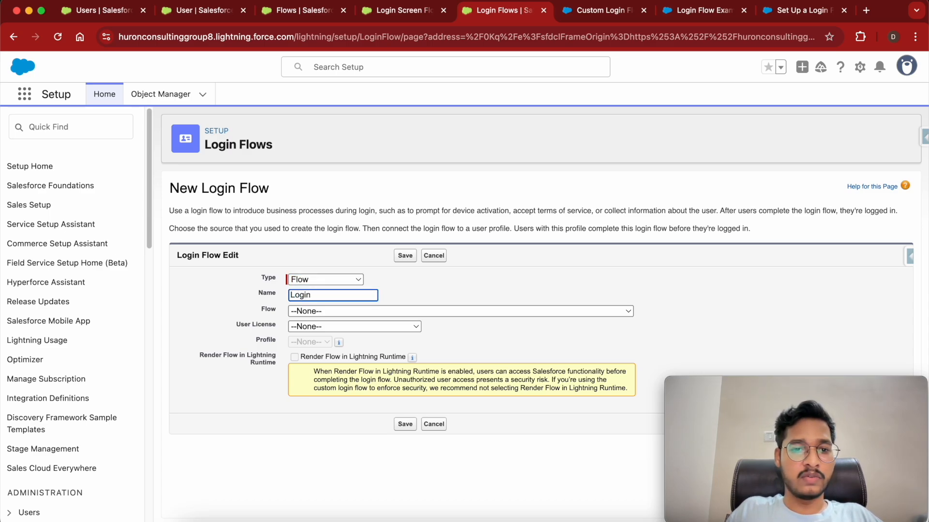
text( FLow SystAdmin)
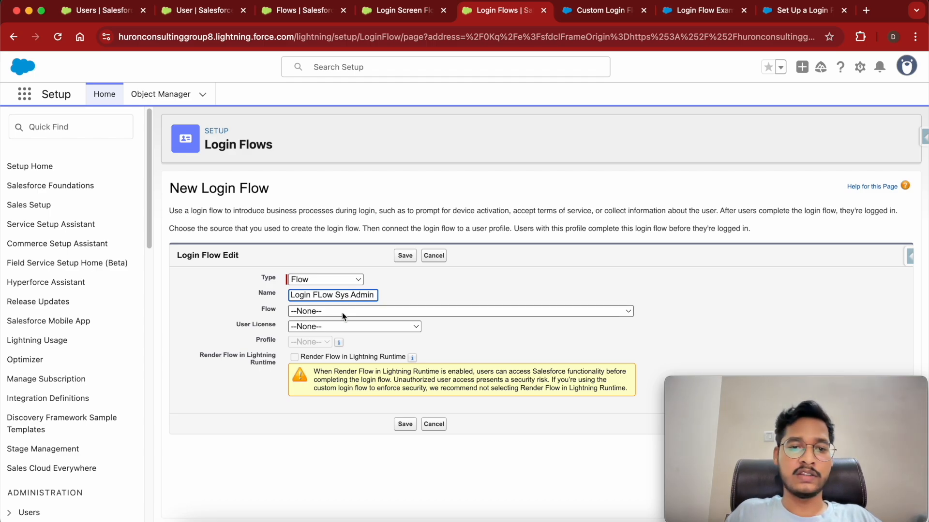
click(342, 316)
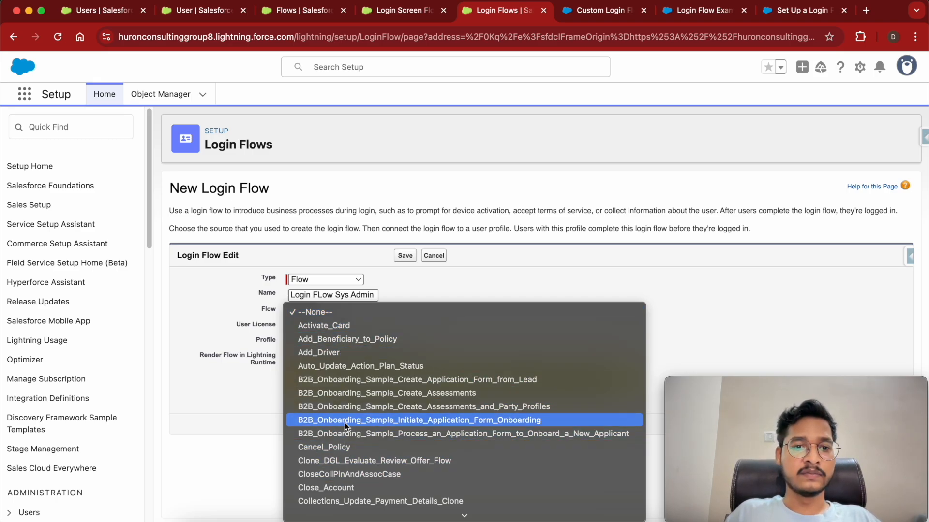
scroll(344, 424, down, 10)
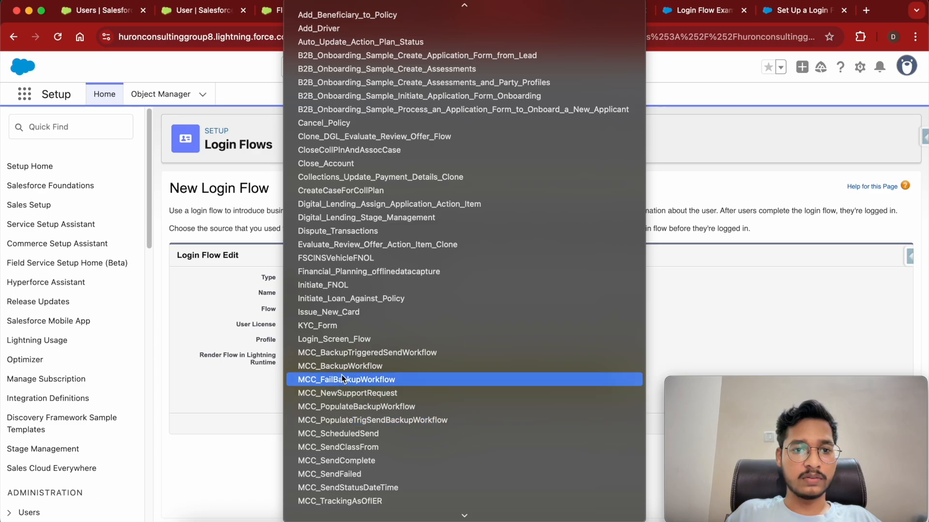
scroll(337, 272, down, 10)
scroll(337, 271, up, 7)
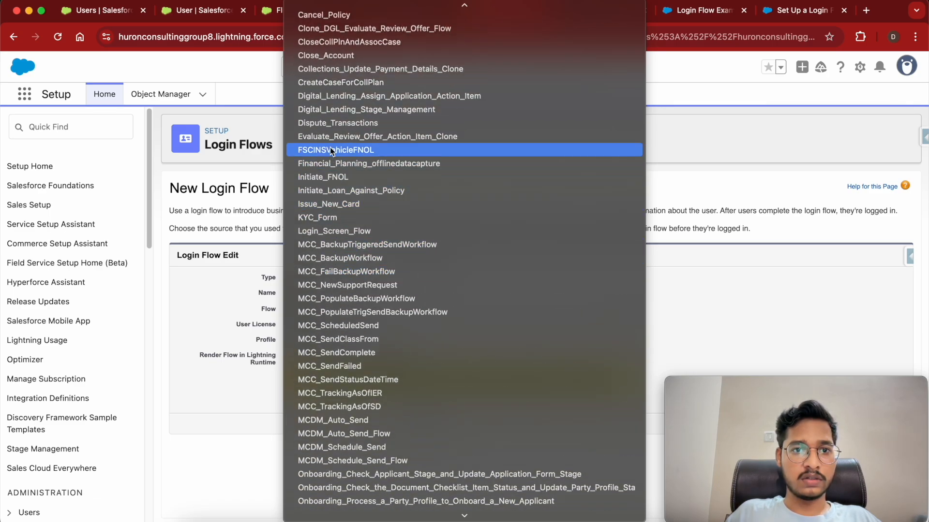
scroll(330, 117, up, 2)
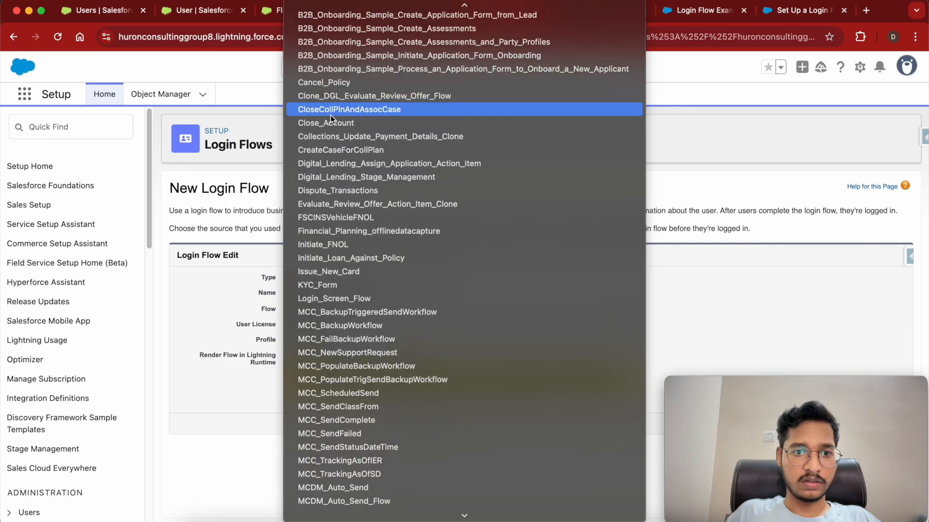
click(326, 298)
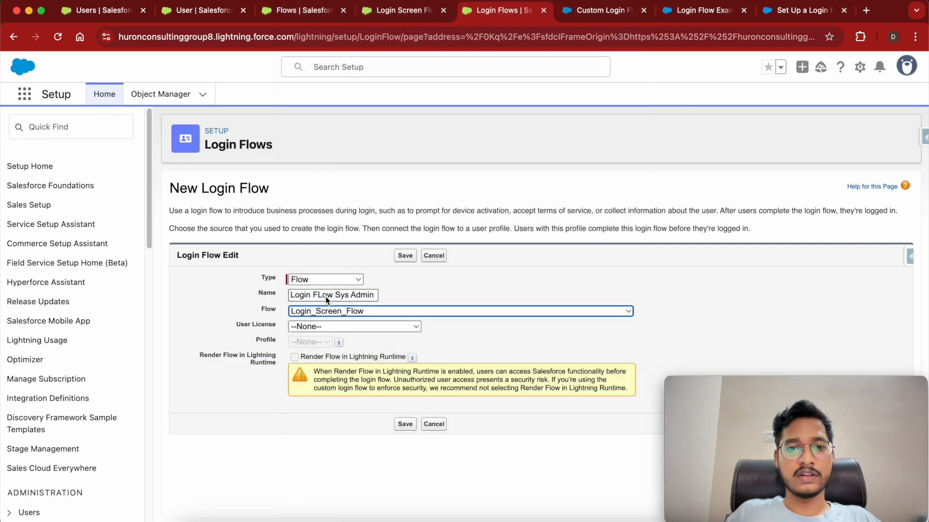
Choose the Salesforce user license and System Administrator profile, then save the login flow.
click(313, 328)
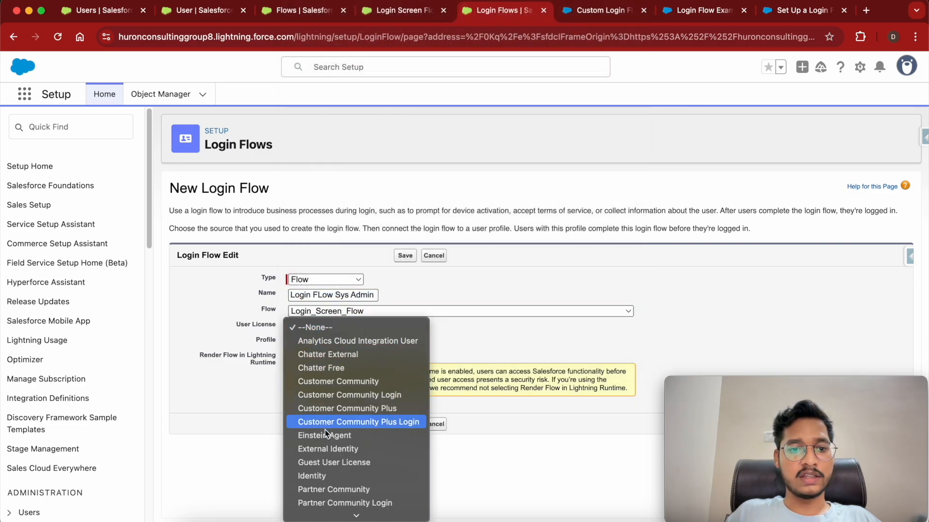
scroll(327, 449, down, 3)
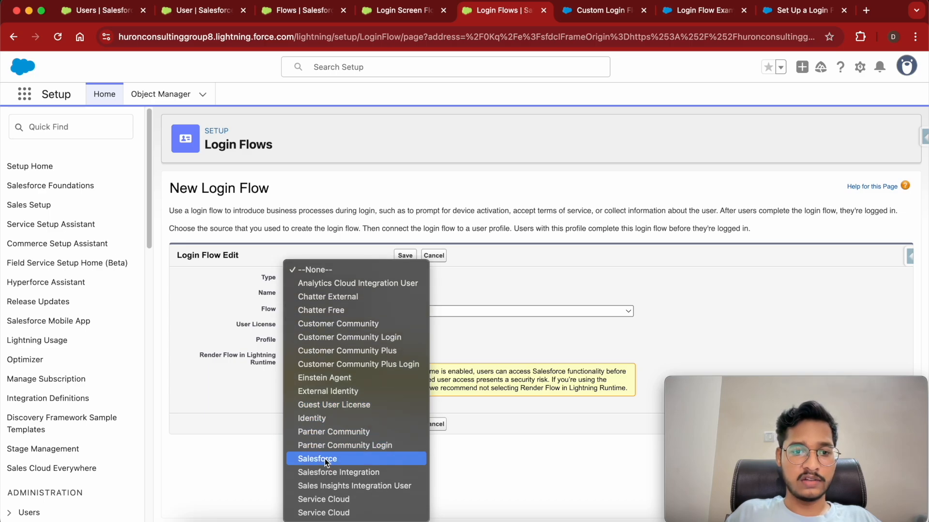
click(325, 459)
click(329, 342)
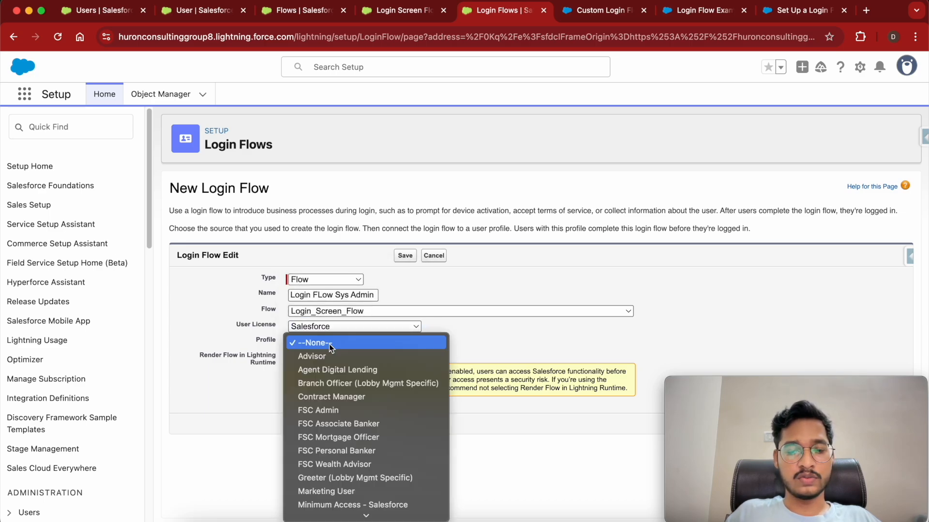
scroll(326, 408, down, 3)
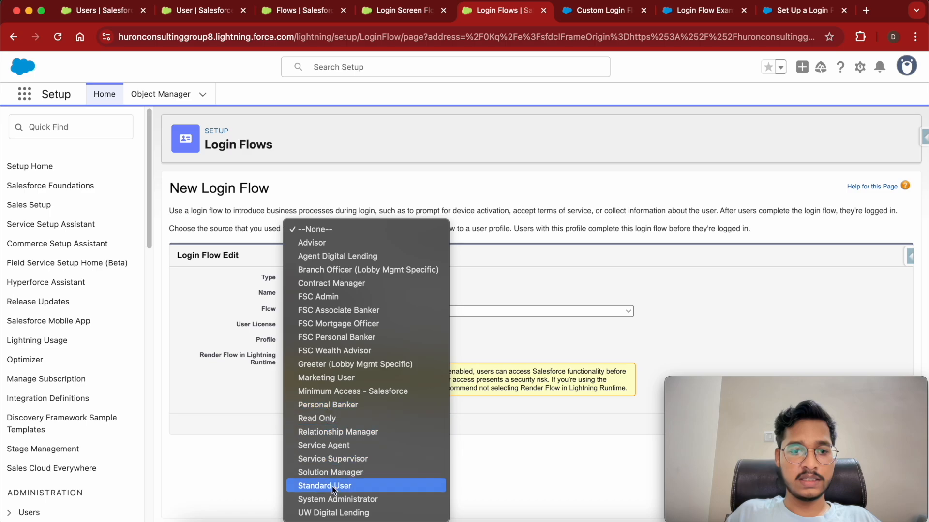
click(337, 499)
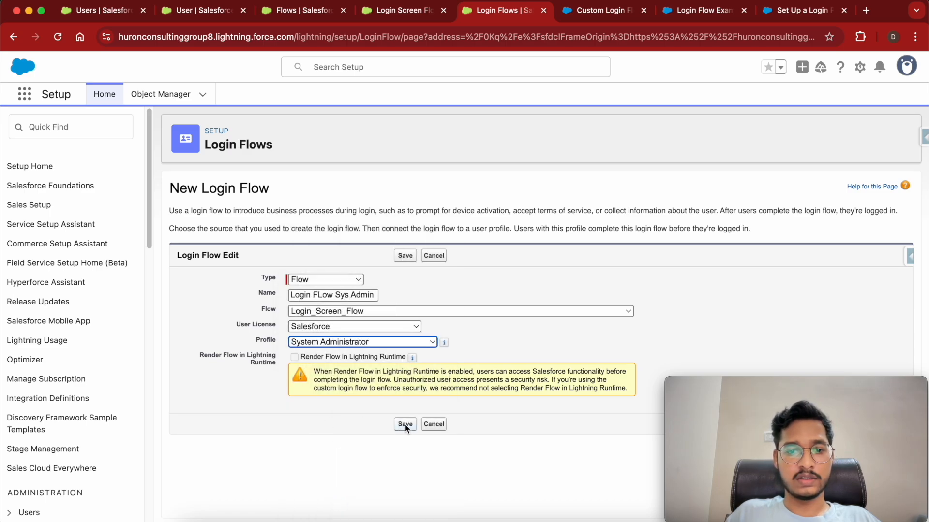
click(405, 424)
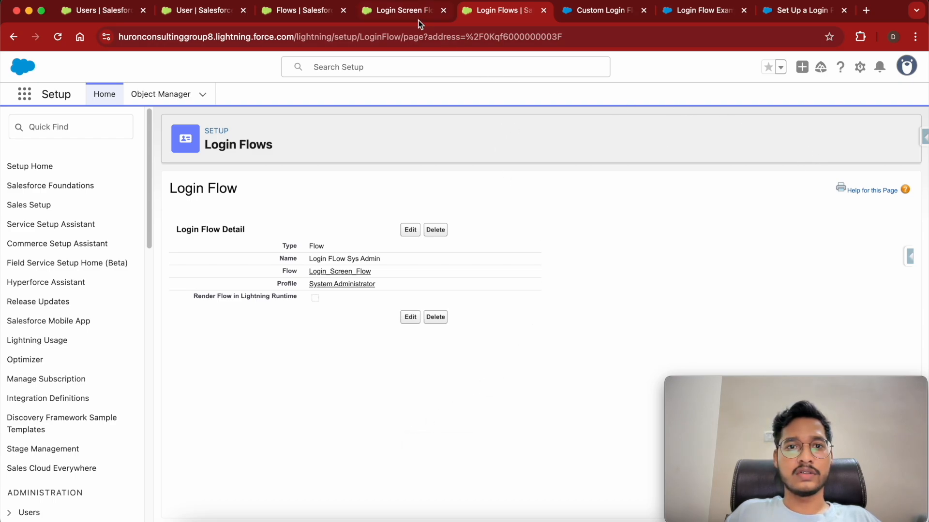
Open the Salesforce Inspector Reloaded panel and launch Data Export in a new tab.
click(922, 138)
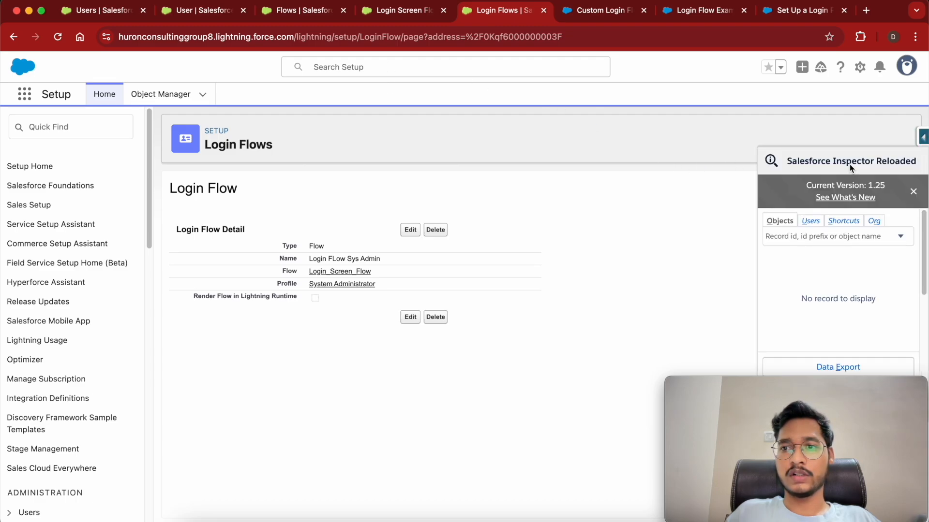
right_click(818, 366)
click(768, 371)
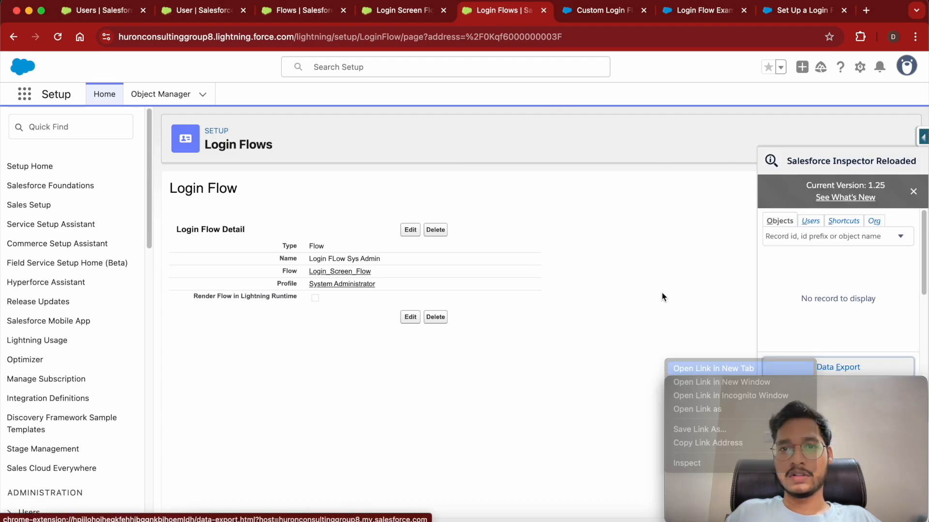
Query the User Id filtered by the user's full name, fixing a misspelling and rerunning.
click(532, 13)
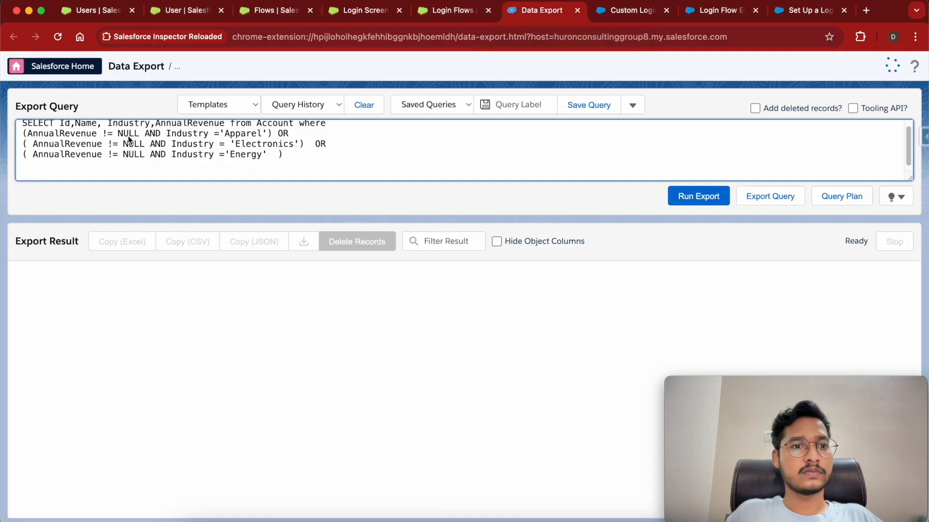
key(super+a)
text(Sele)
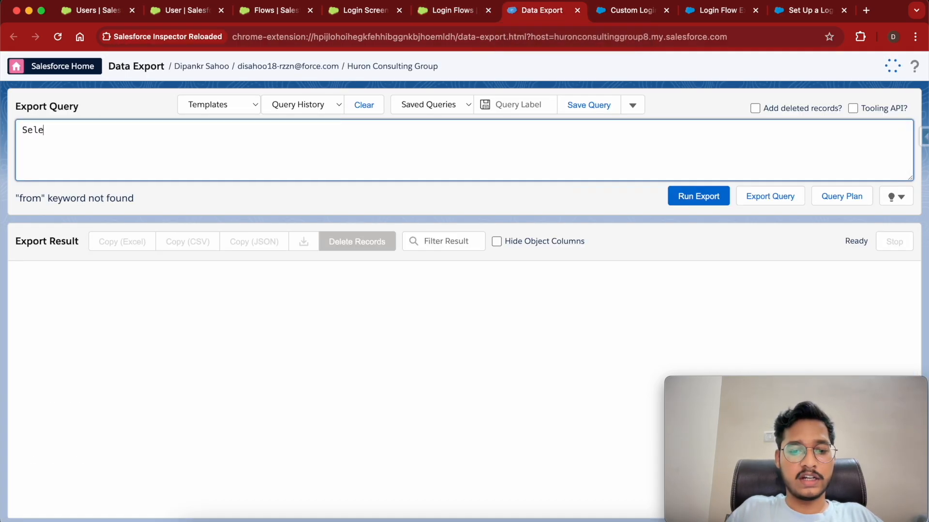
text(ct id)
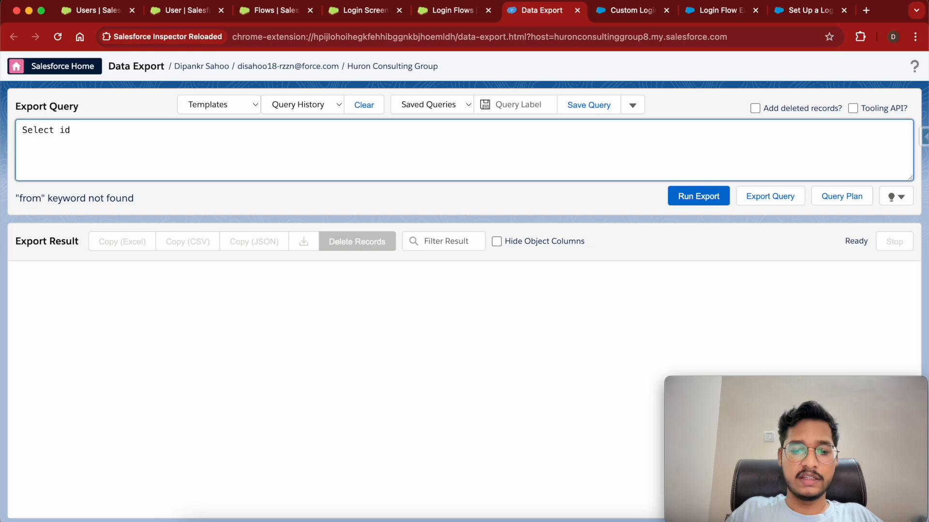
text( from use)
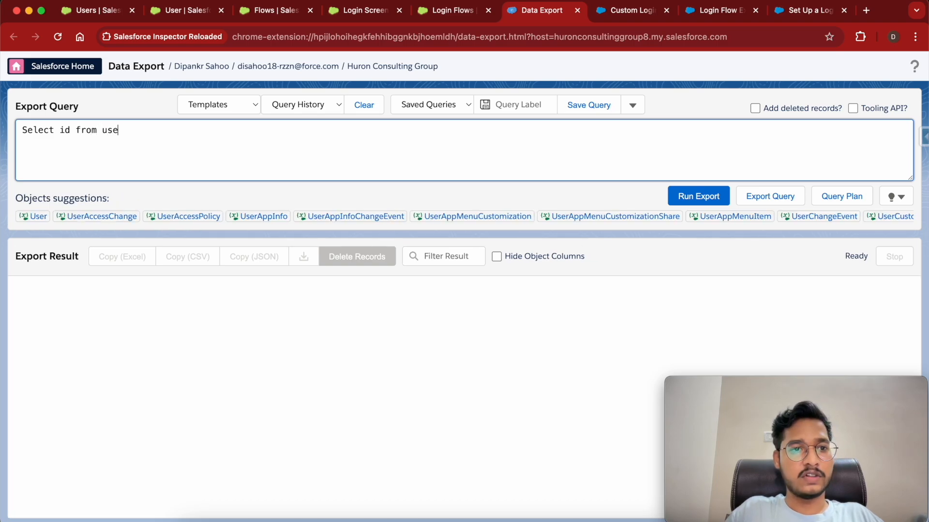
text(r where name is)
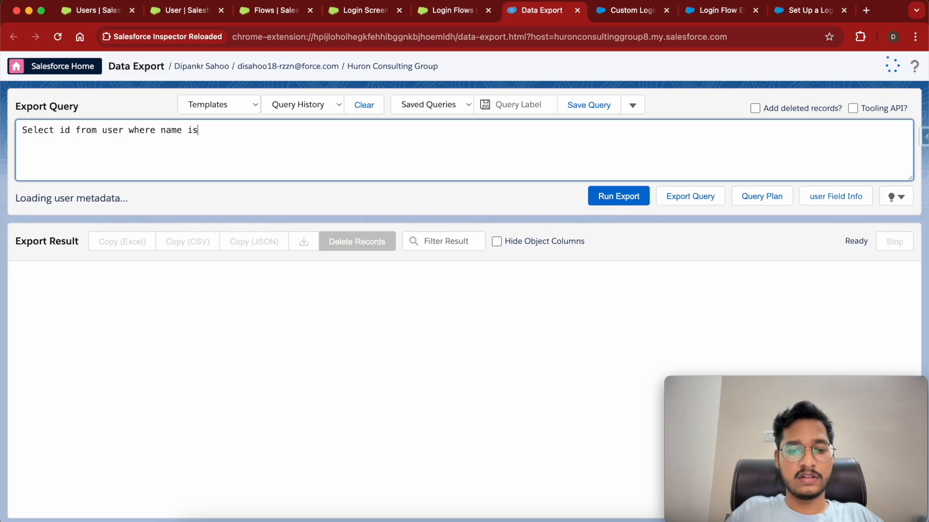
text(= '')
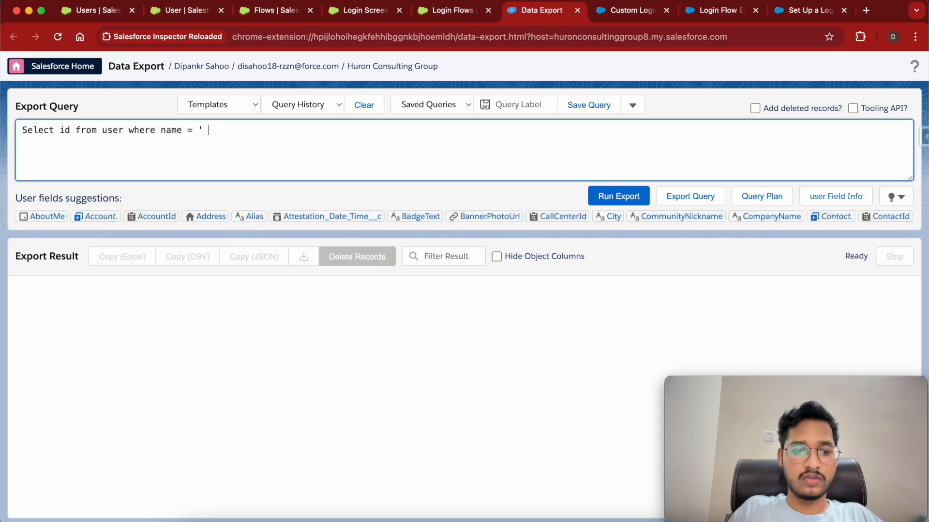
key(BackSpace)
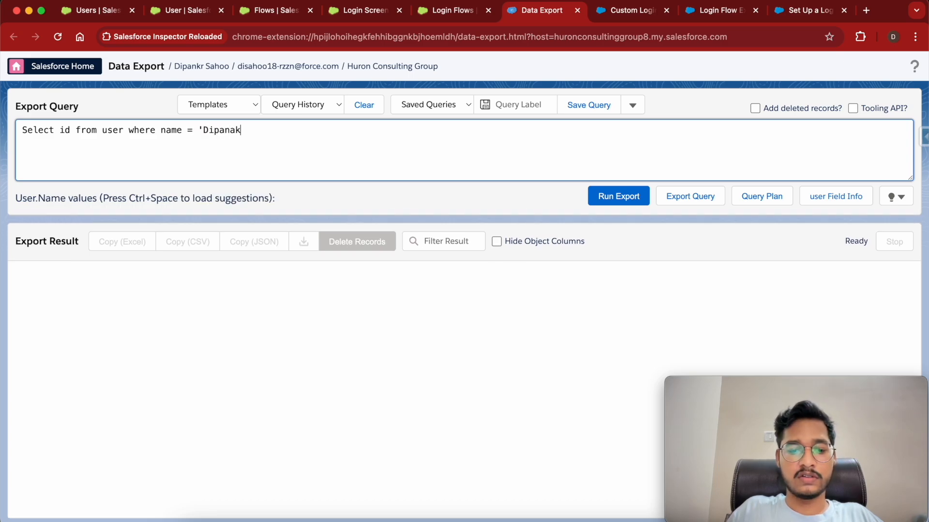
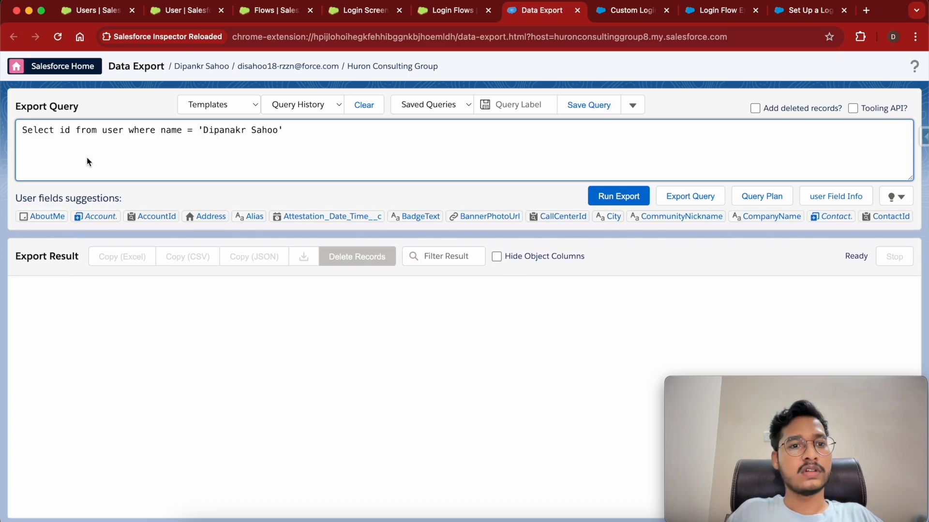
click(623, 197)
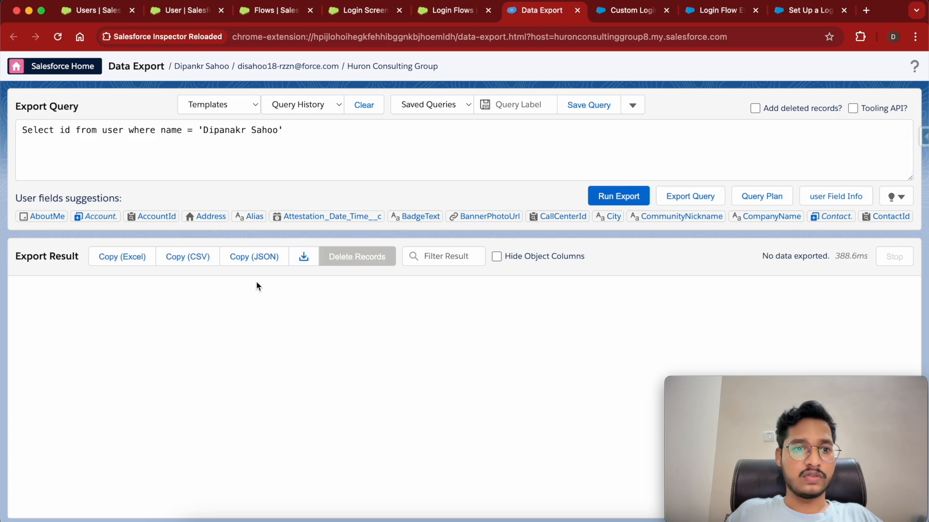
click(241, 133)
key(BackSpace)
key(BackSpace)
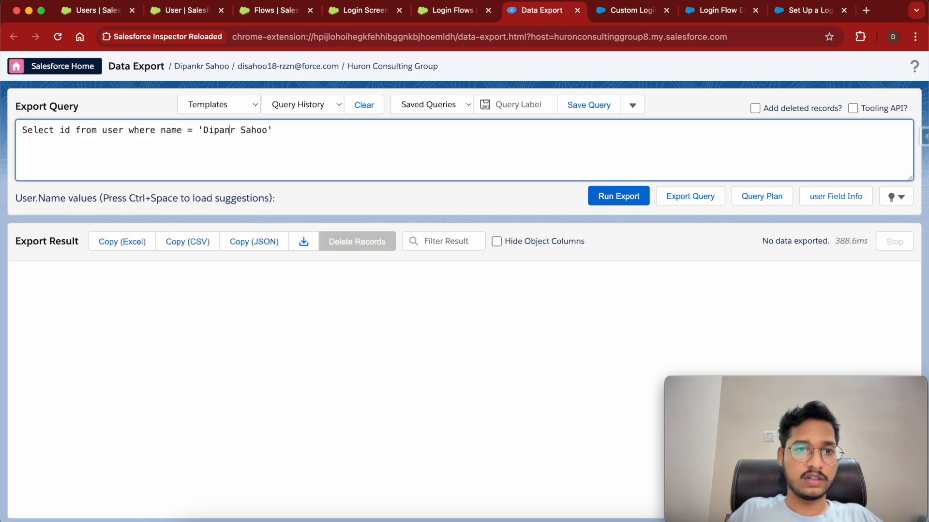
text(ka)
click(603, 191)
Change the filter to the user's e-mail address and rerun to get one User Id.
double_click(172, 131)
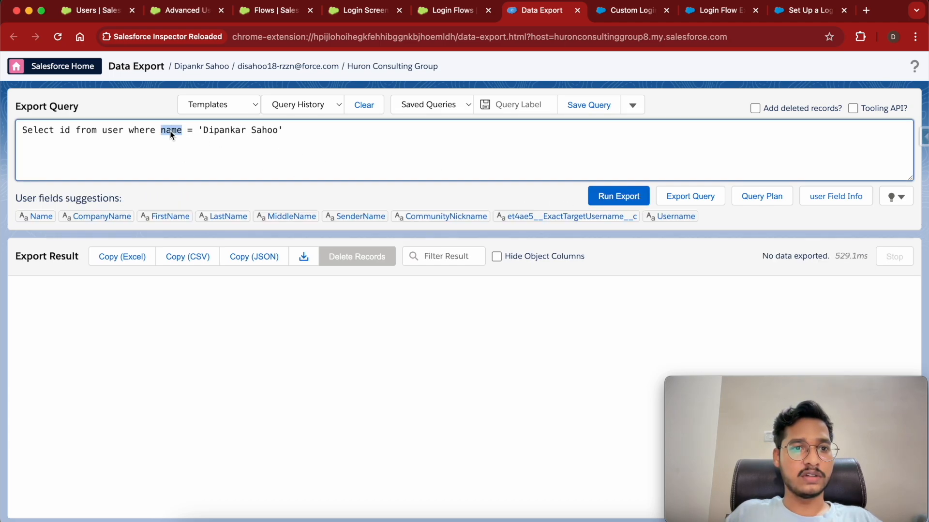
text(email)
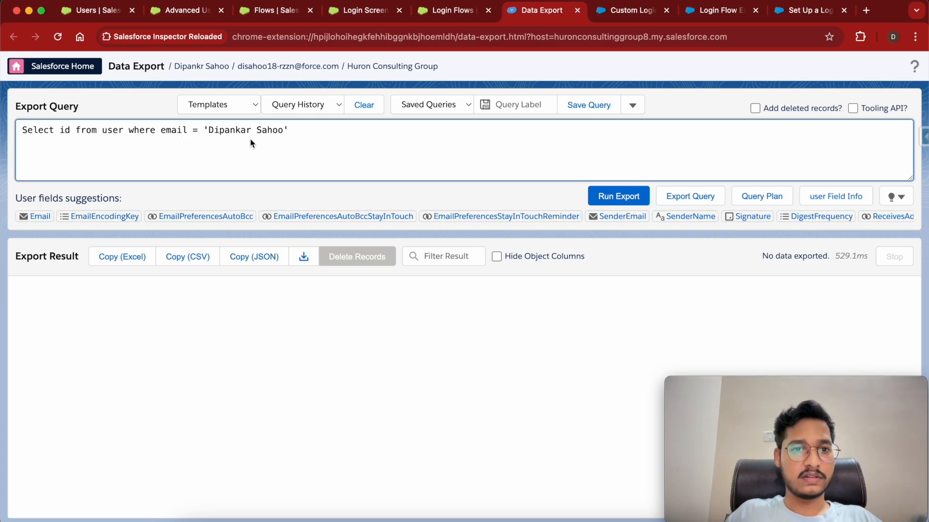
drag(286, 131, 210, 128)
text(disah)
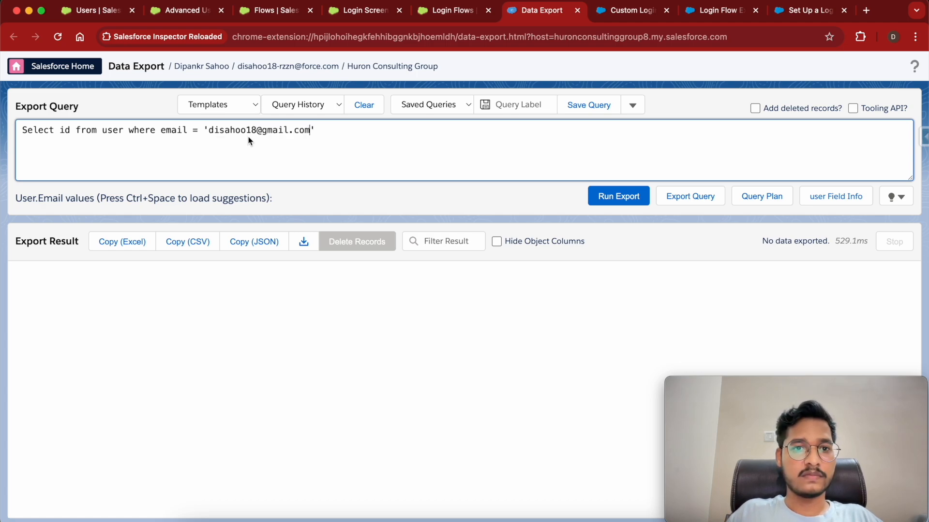
click(620, 197)
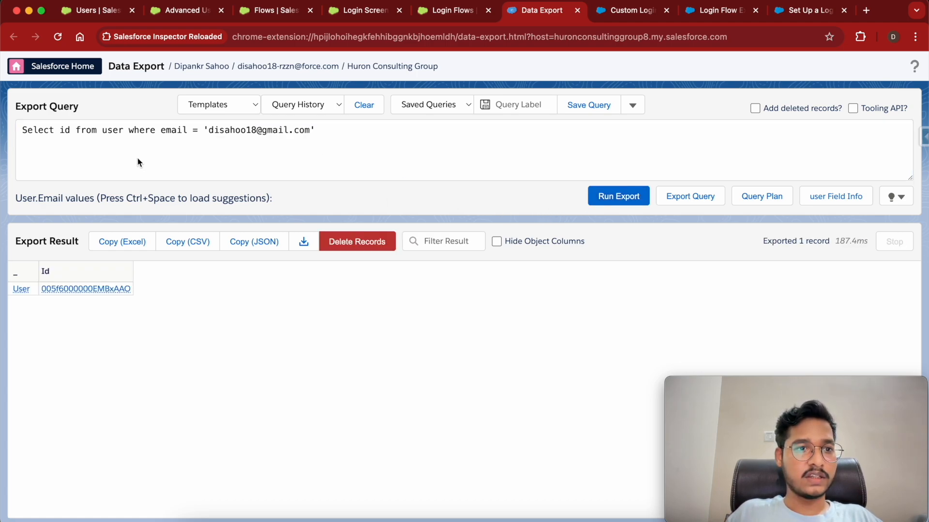
Add Name, Email and Attestation_Date_Time__c to the SELECT list and rerun the export.
click(75, 132)
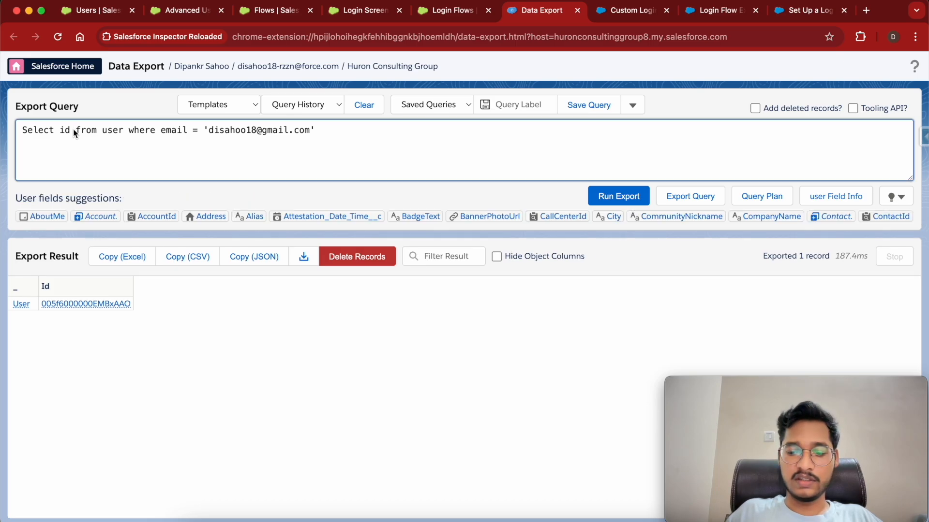
text(,name,email, )
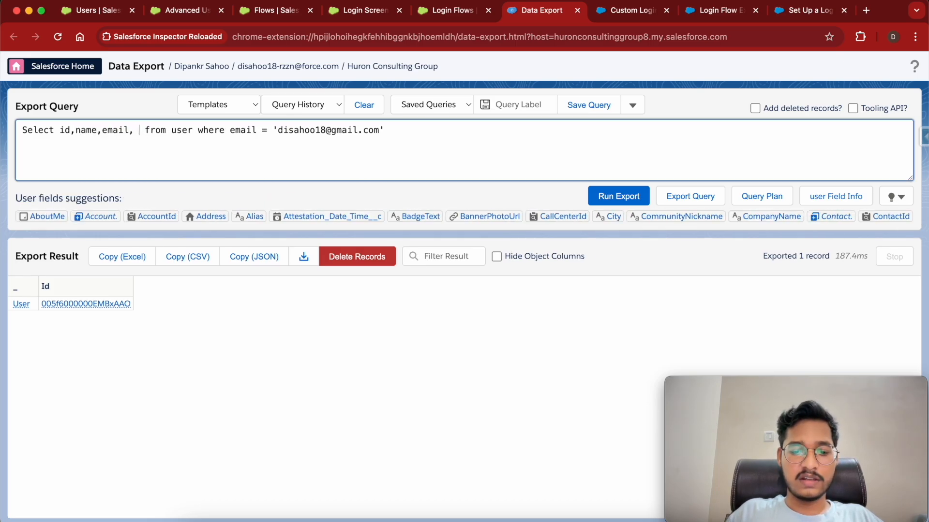
text(att)
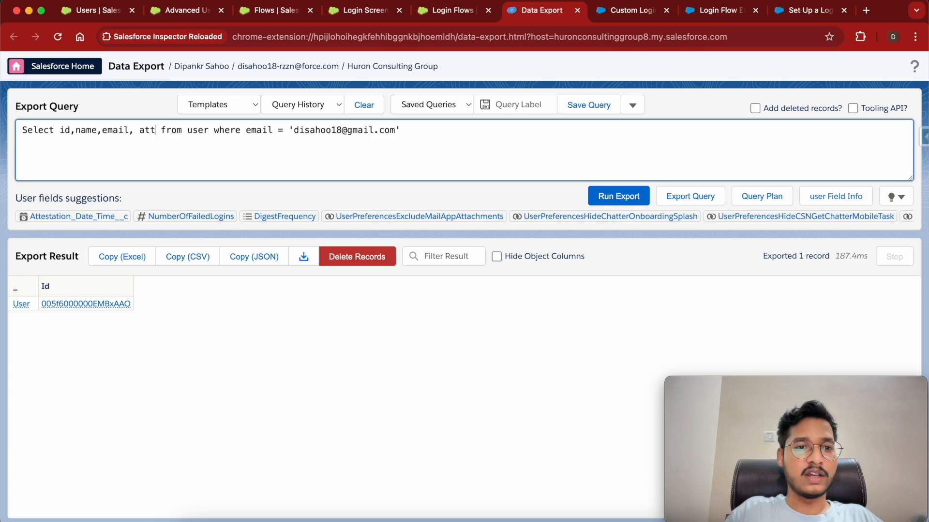
click(83, 218)
click(621, 198)
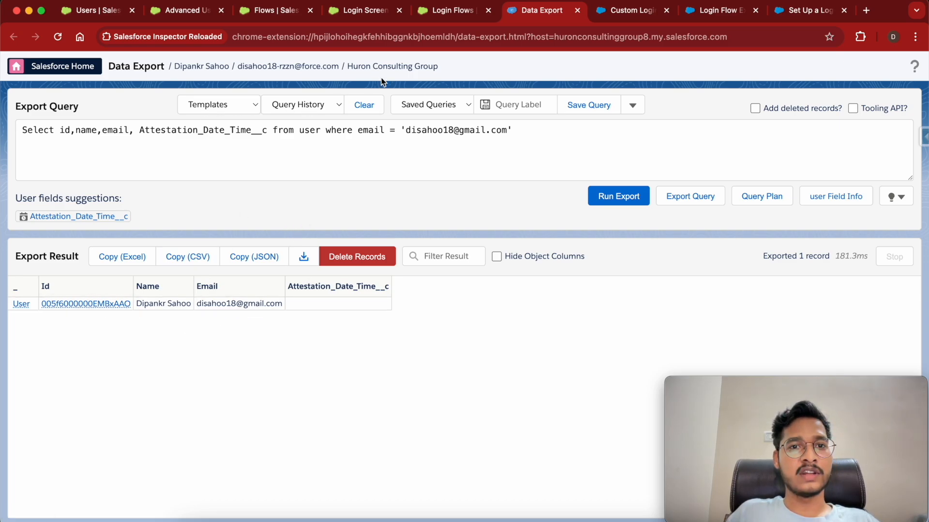
Log the admin out from the Login Flows setup page and bring up the Salesforce login page.
click(364, 11)
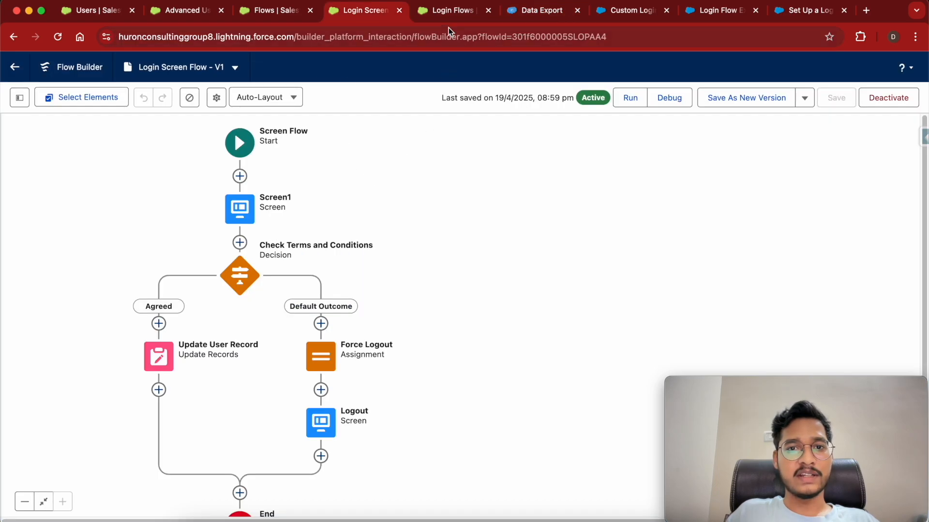
click(448, 11)
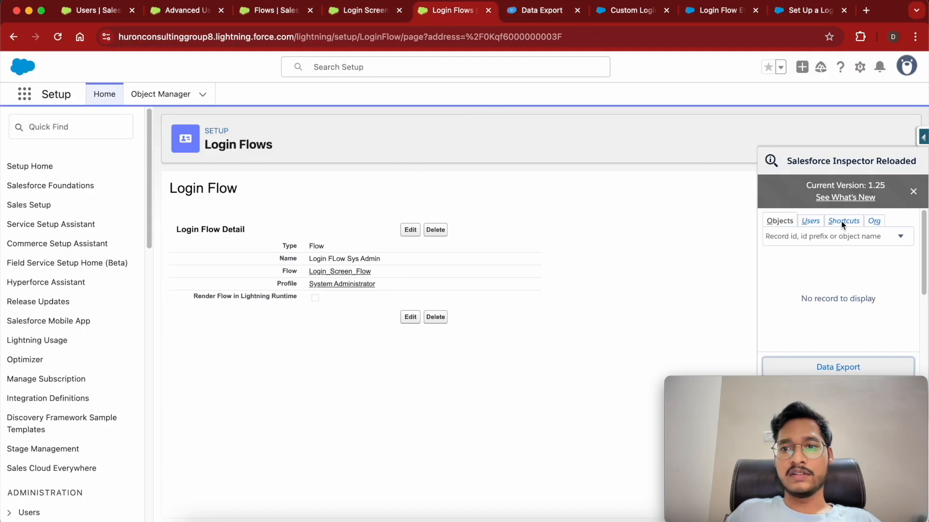
click(906, 71)
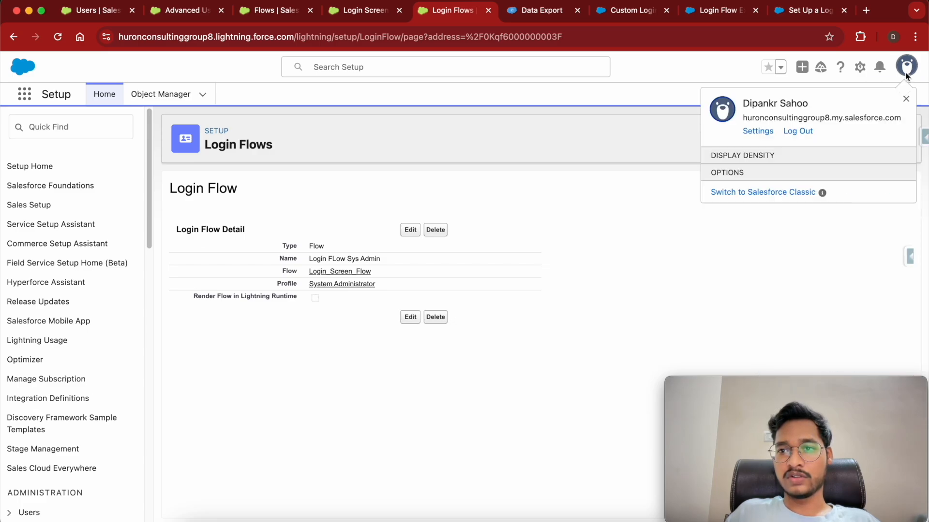
click(798, 131)
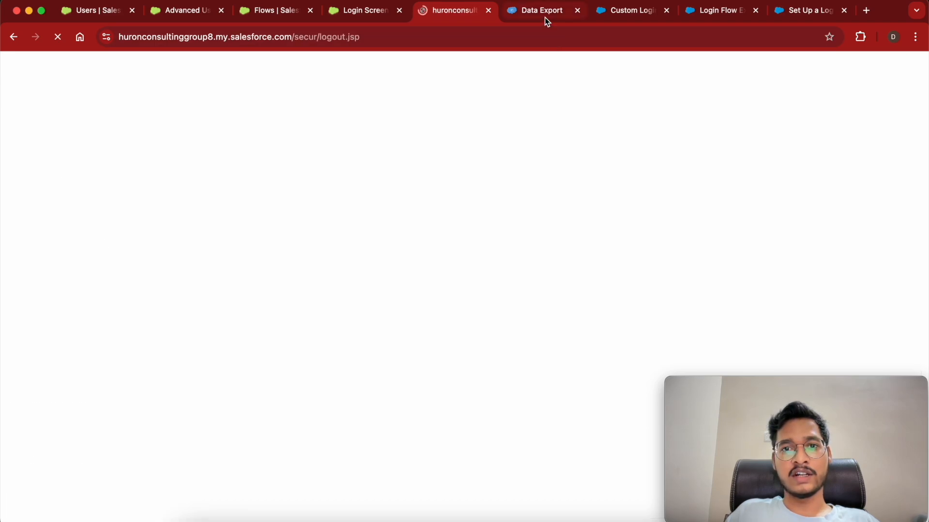
click(547, 20)
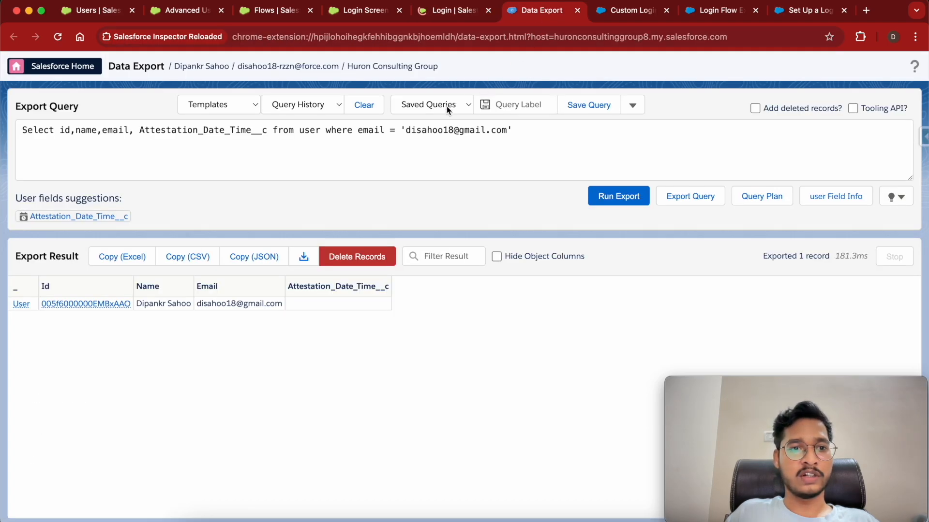
click(446, 13)
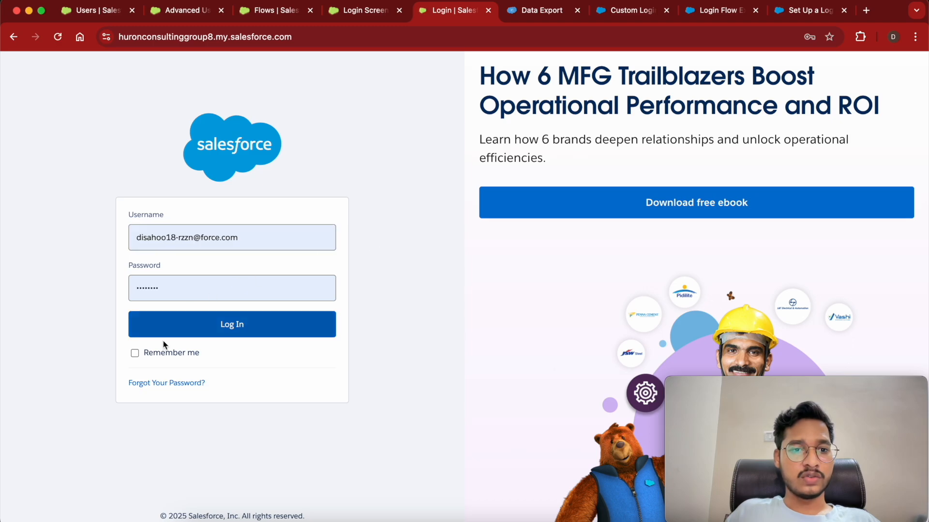
click(230, 330)
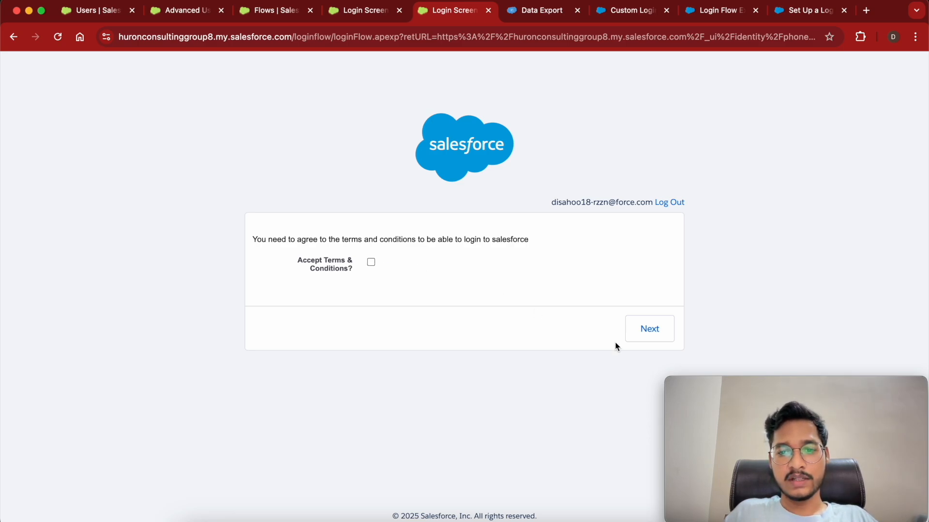
click(651, 329)
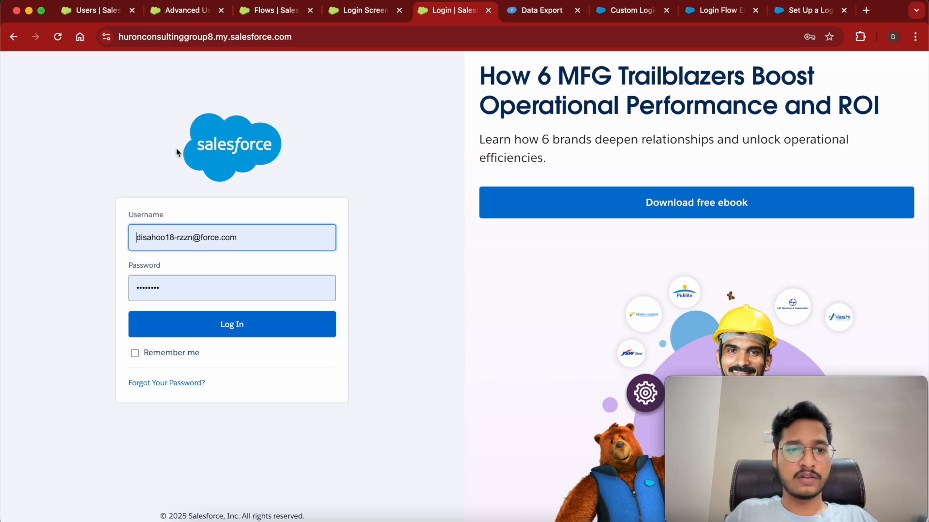
Log in as the test user, accept the terms, skip phone registration, and return to Data Export.
click(231, 324)
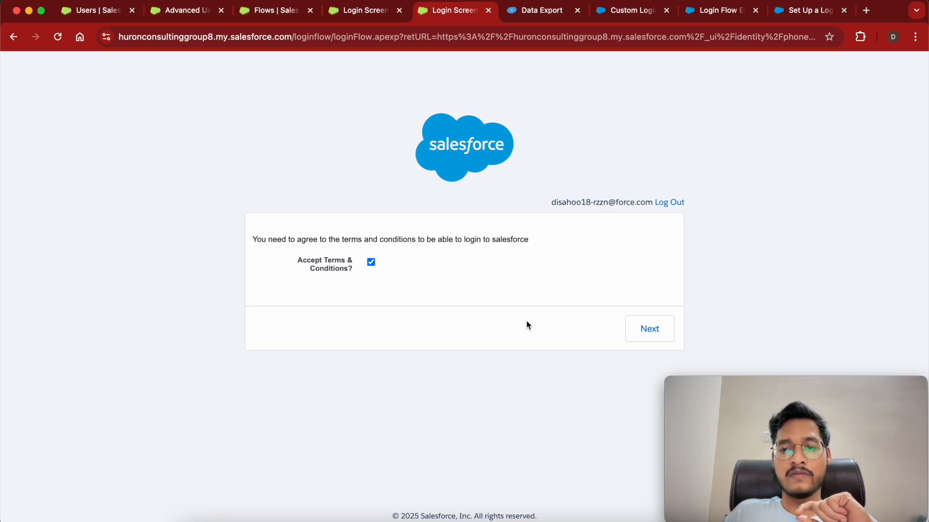
click(651, 331)
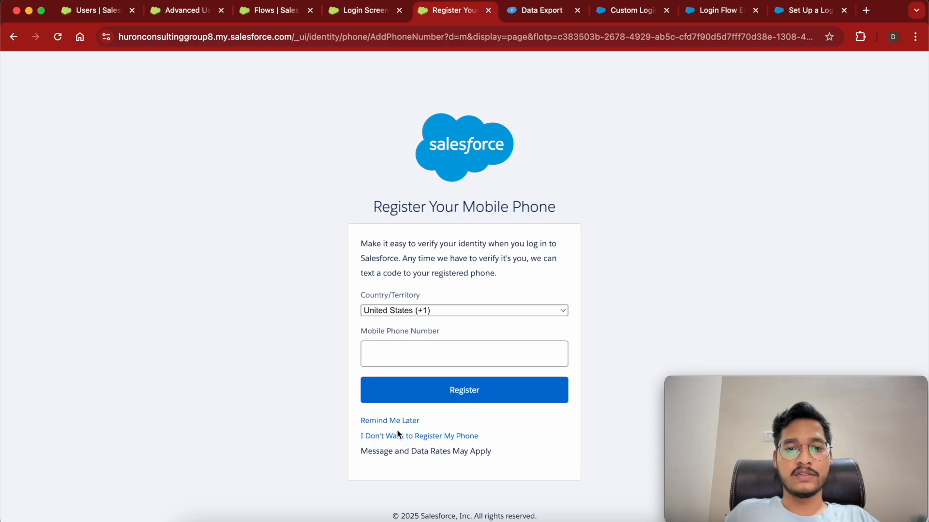
click(399, 436)
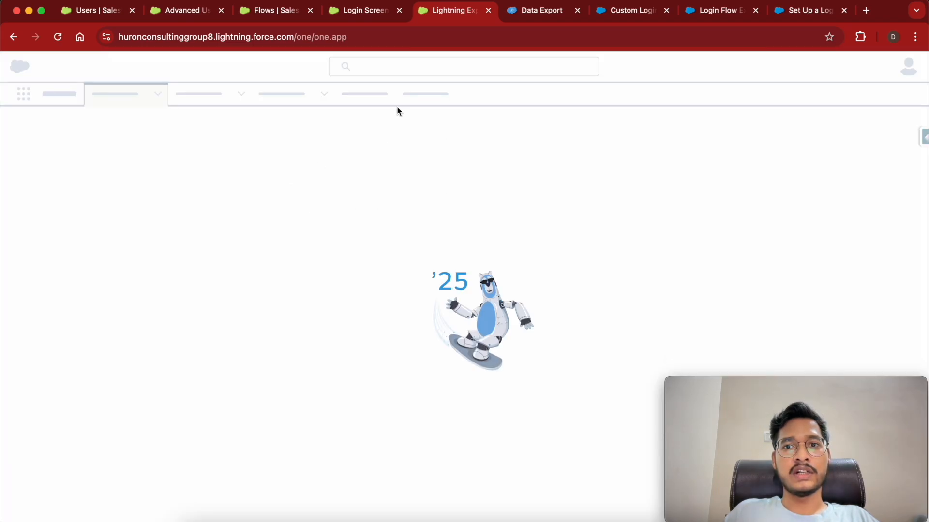
click(540, 16)
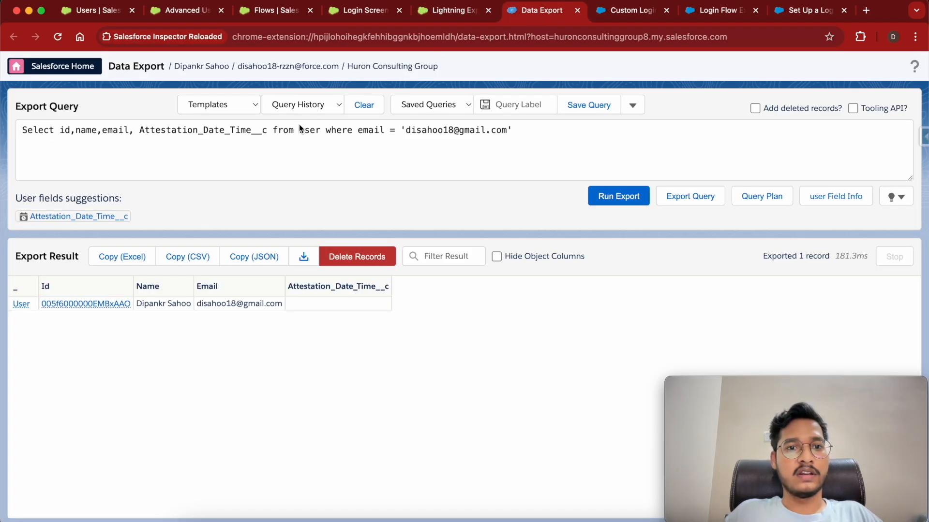
Open Salesforce Inspector Reloaded's Data Export in a new browser tab from the home page.
click(446, 10)
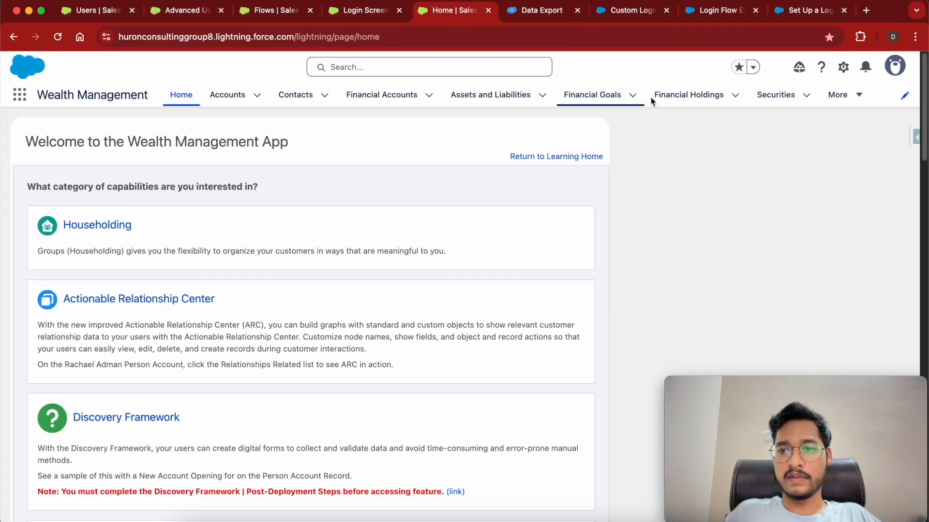
click(913, 139)
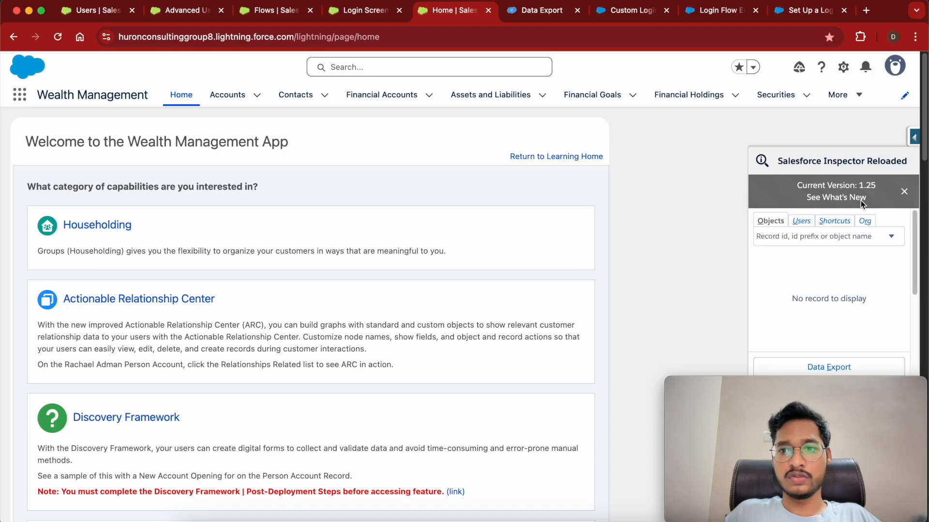
right_click(818, 367)
click(716, 375)
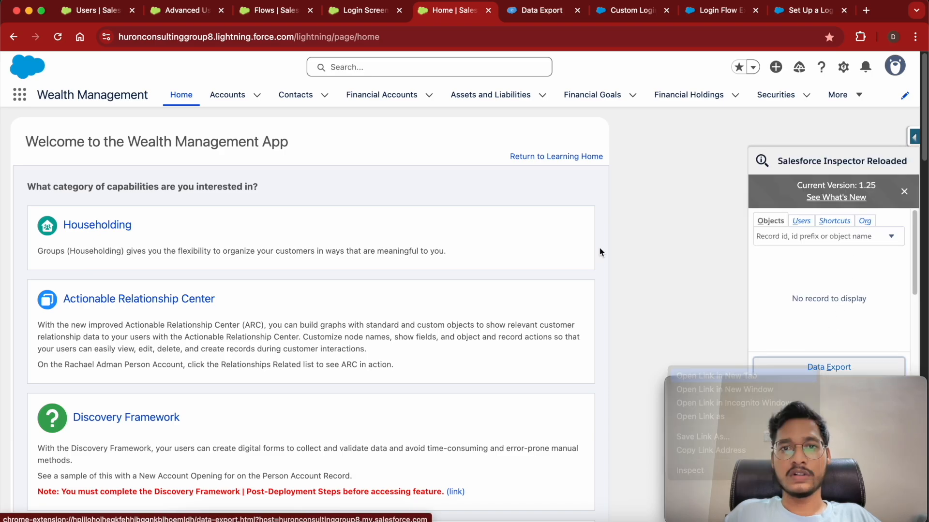
click(500, 17)
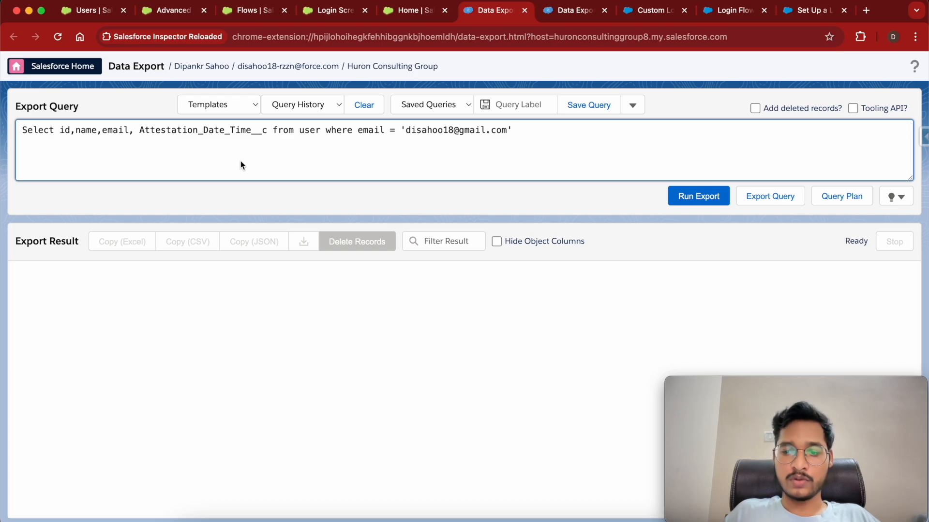
Rerun the export and highlight the Attestation_Date_Time__c value 2025-04-19T15:34:20.000+0000.
click(700, 200)
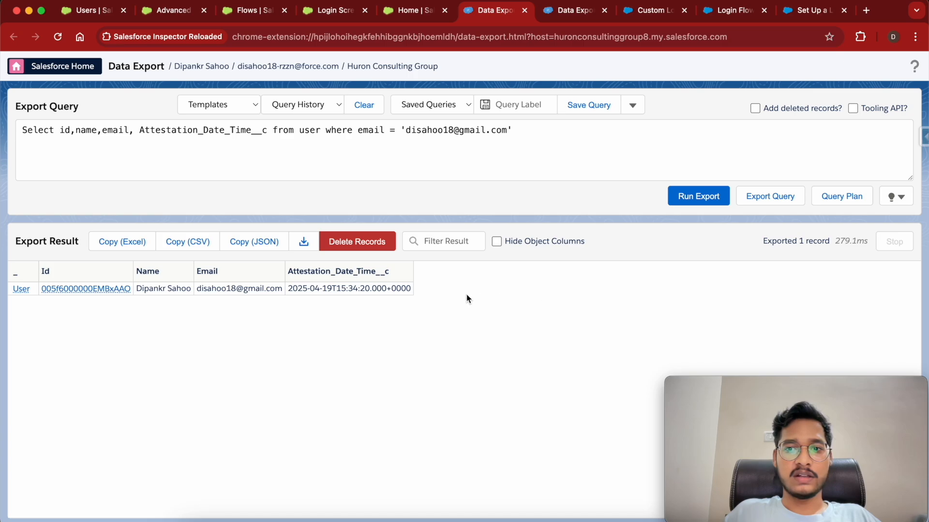
click(291, 289)
drag(290, 289, 410, 287)
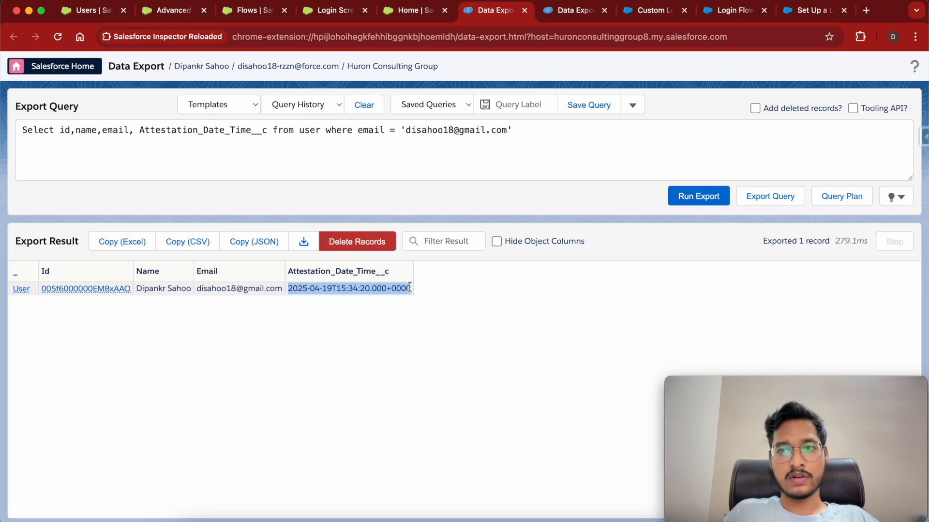
Review the Custom Login Flows, Login Flow Examples and Set Up a Login Flow articles, then return to Login Screen Flow.
click(556, 200)
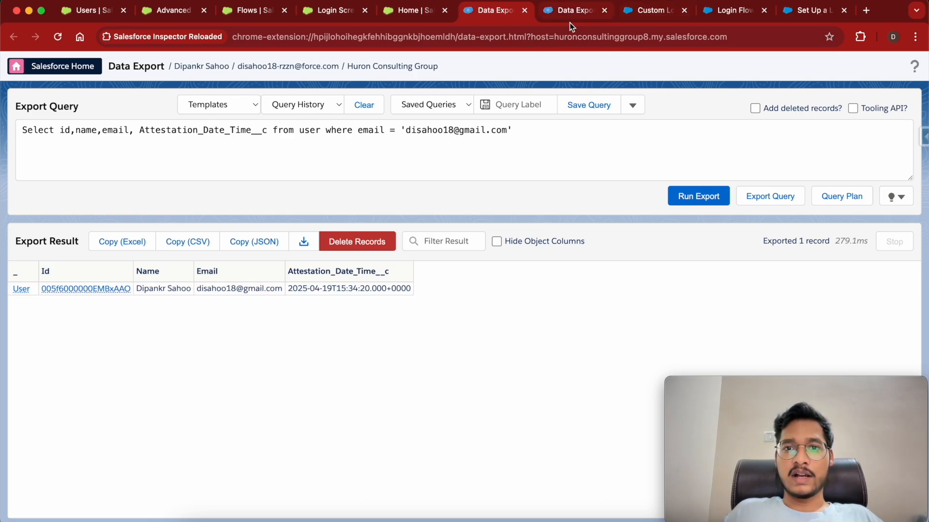
click(634, 18)
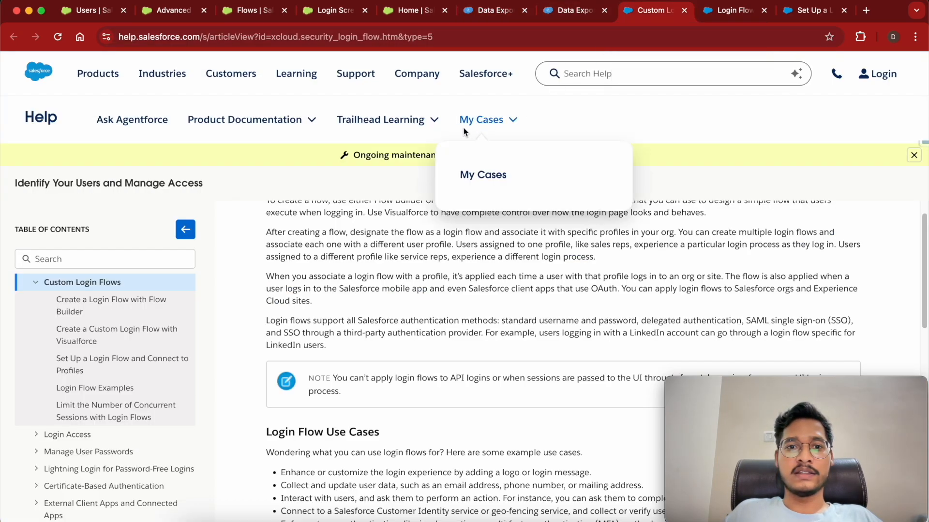
click(730, 14)
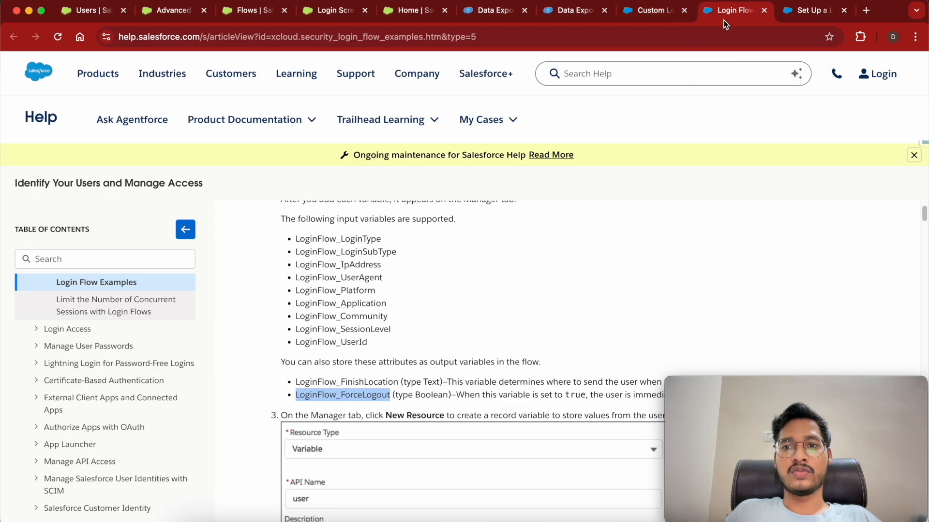
click(807, 16)
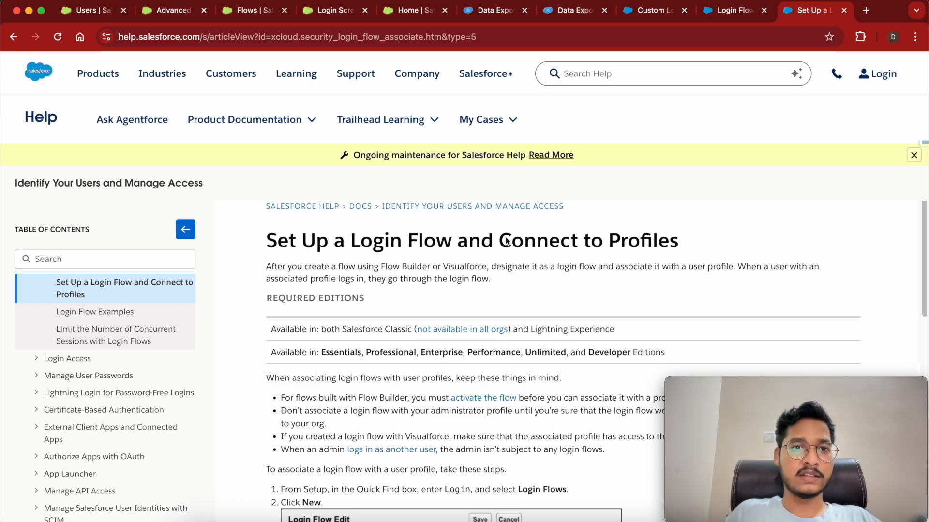
click(314, 11)
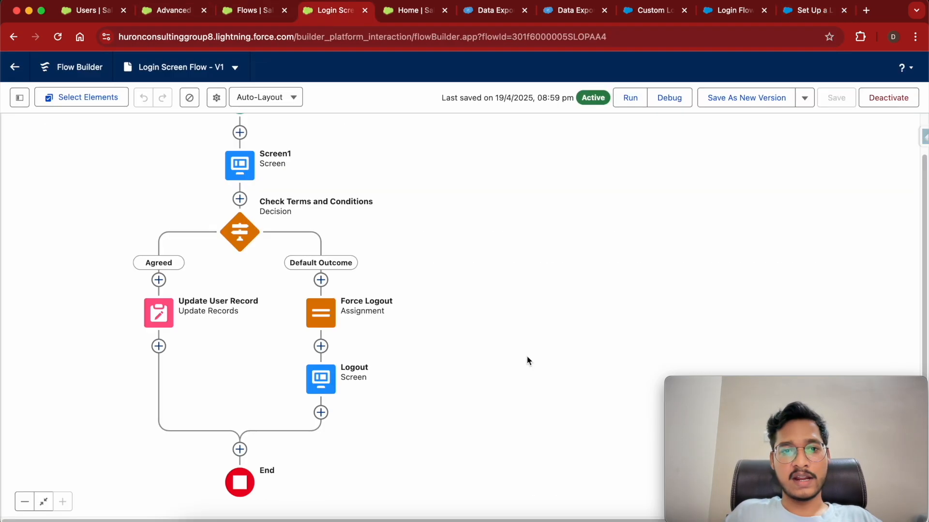